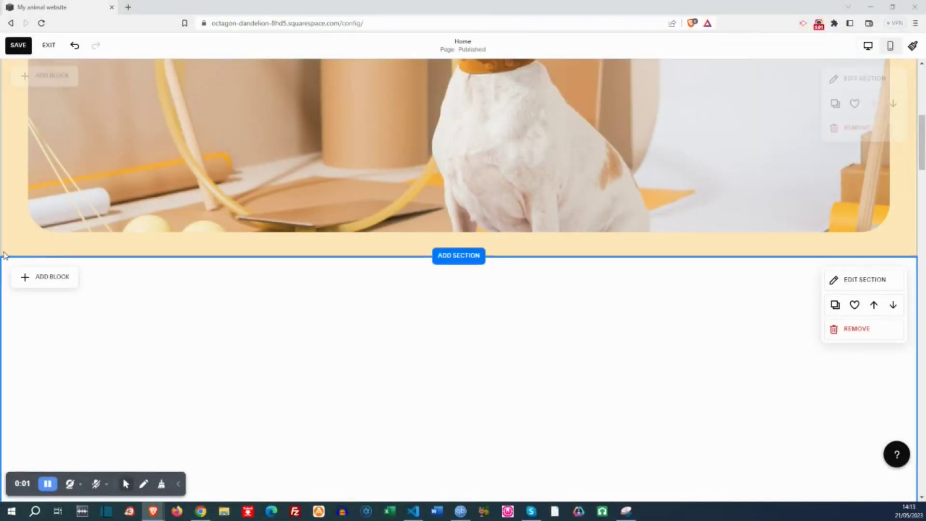
Scroll down to the empty section below the dog image.
scroll(196, 279, down, 2)
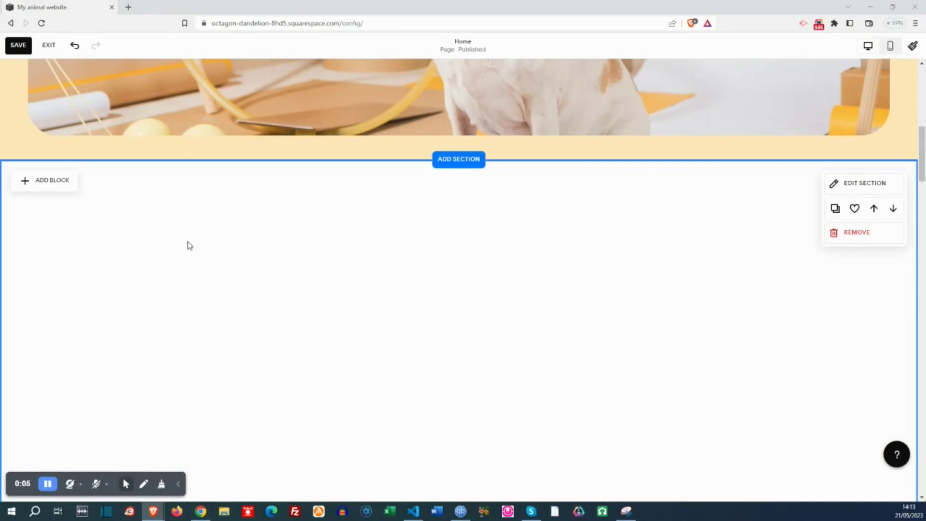
scroll(189, 246, down, 1)
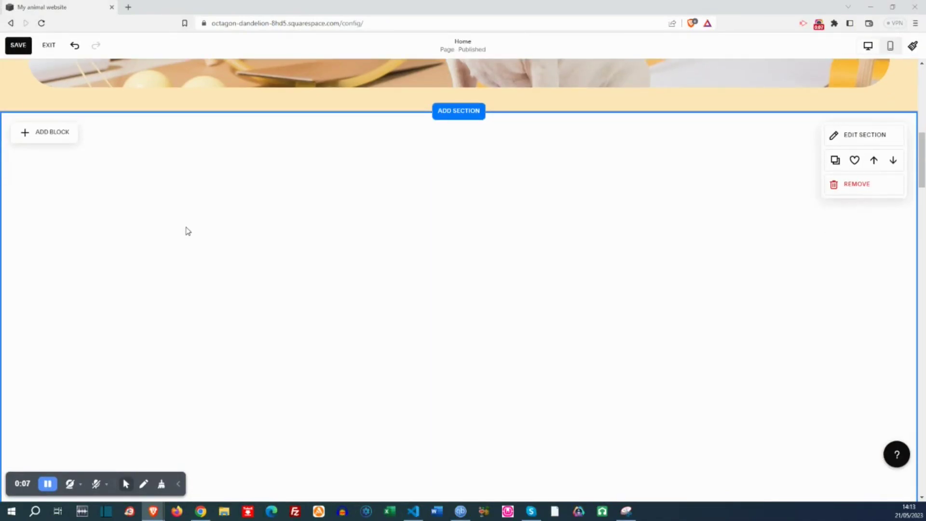
Insert a Code block into the empty section and open its content for editing.
click(50, 132)
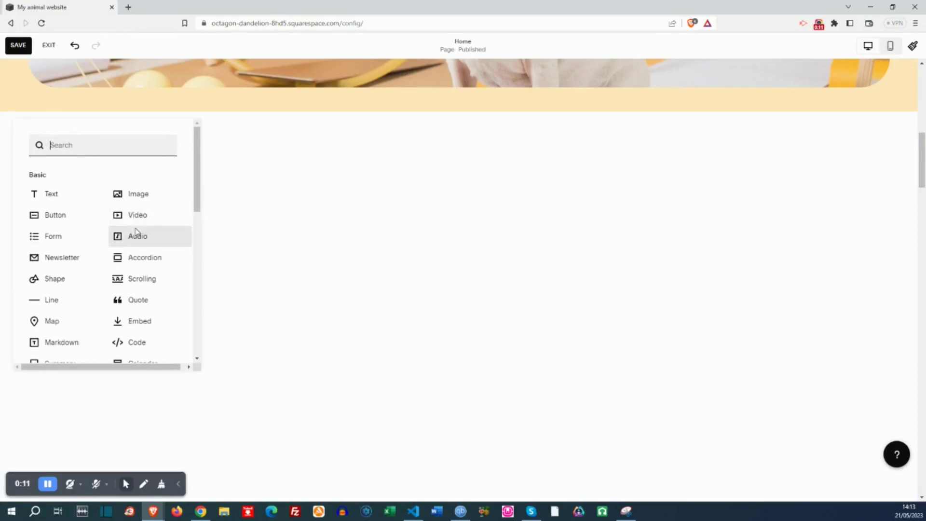
scroll(141, 277, down, 1)
click(142, 297)
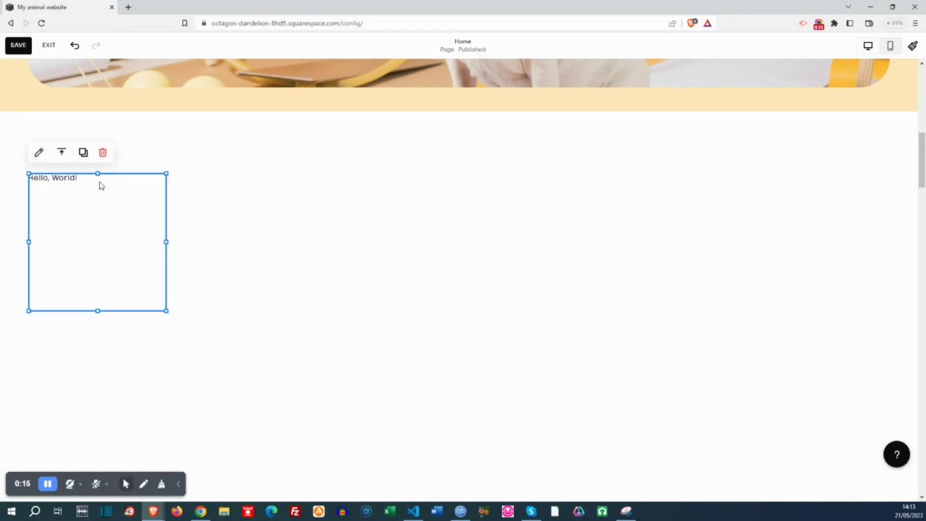
click(39, 154)
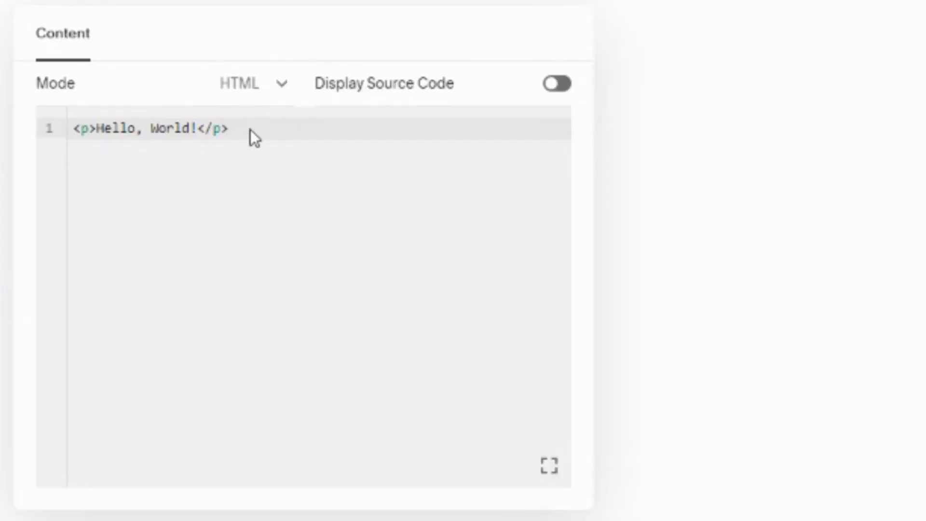
Replace the Hello, World! sample with a <script> tag and paste the accordion JavaScript.
drag(250, 130, 75, 130)
key(BackSpace)
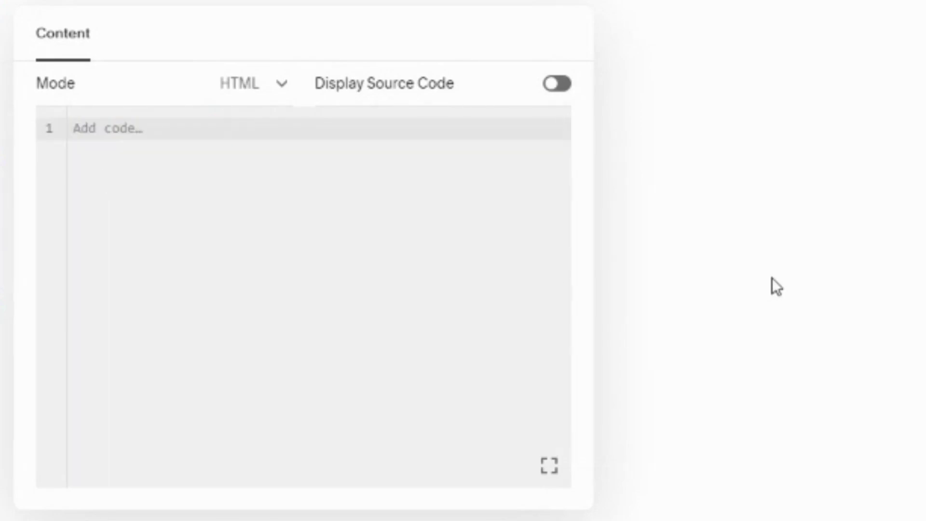
text(<script></script>)
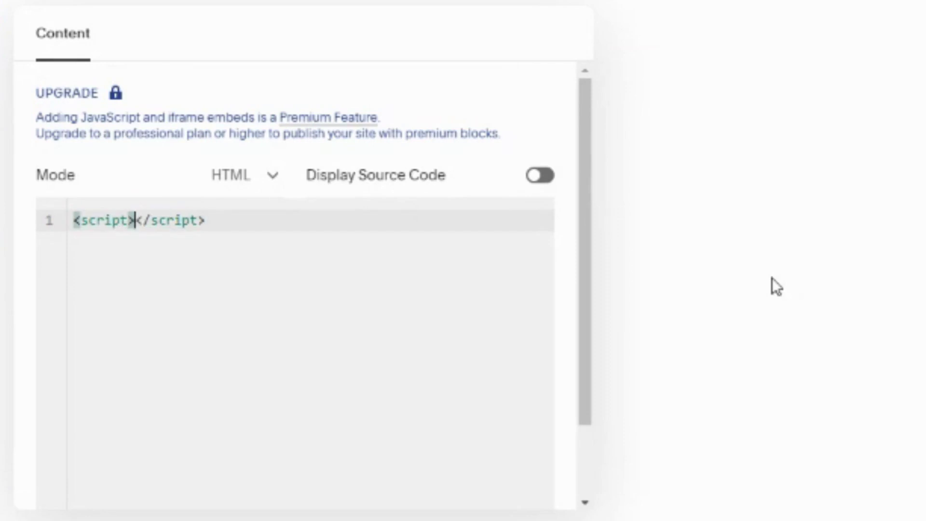
key(Return)
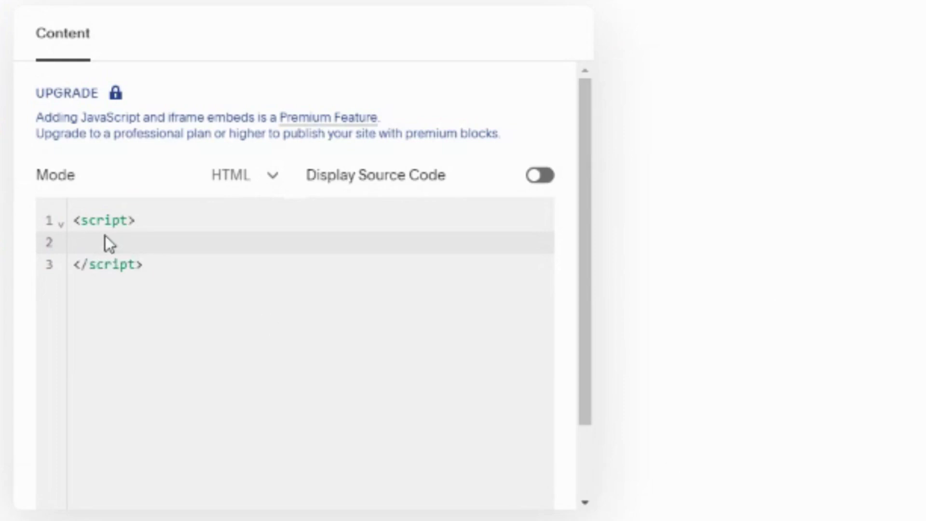
key(ctrl+v)
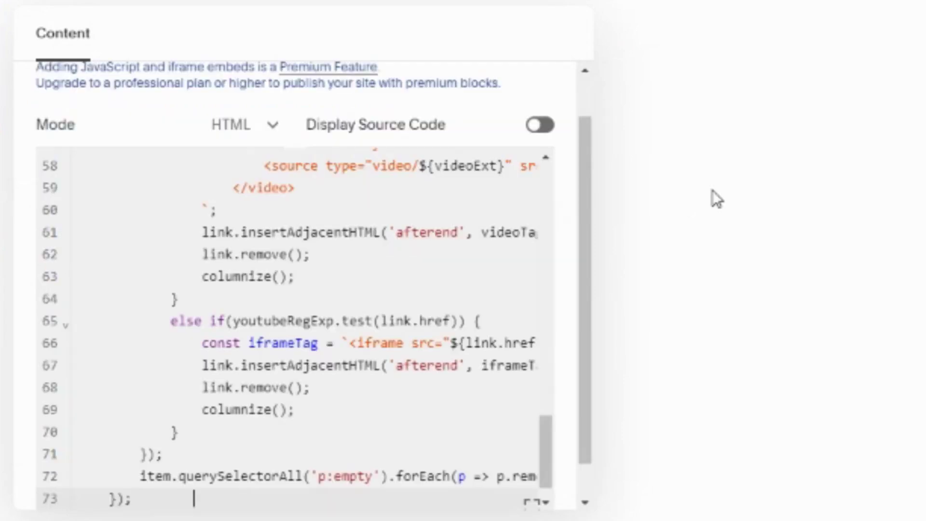
scroll(314, 308, up, 20)
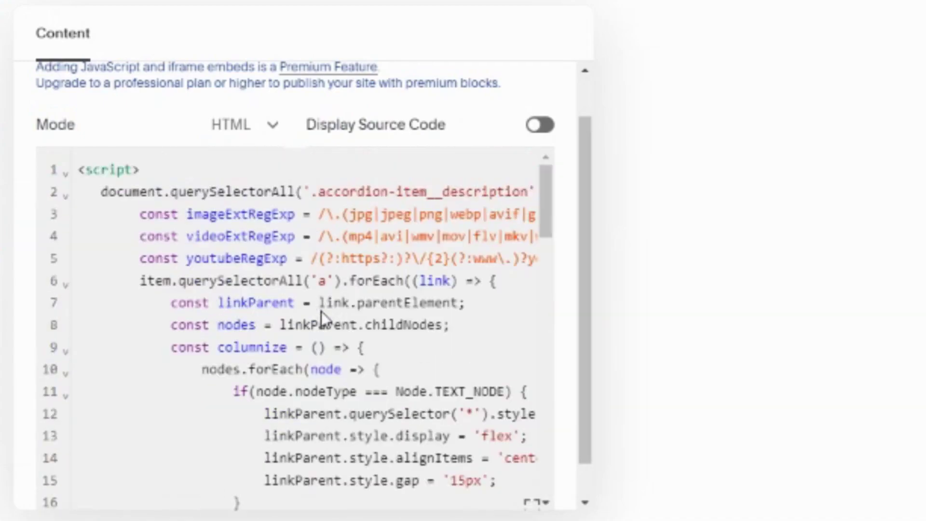
scroll(106, 196, down, 20)
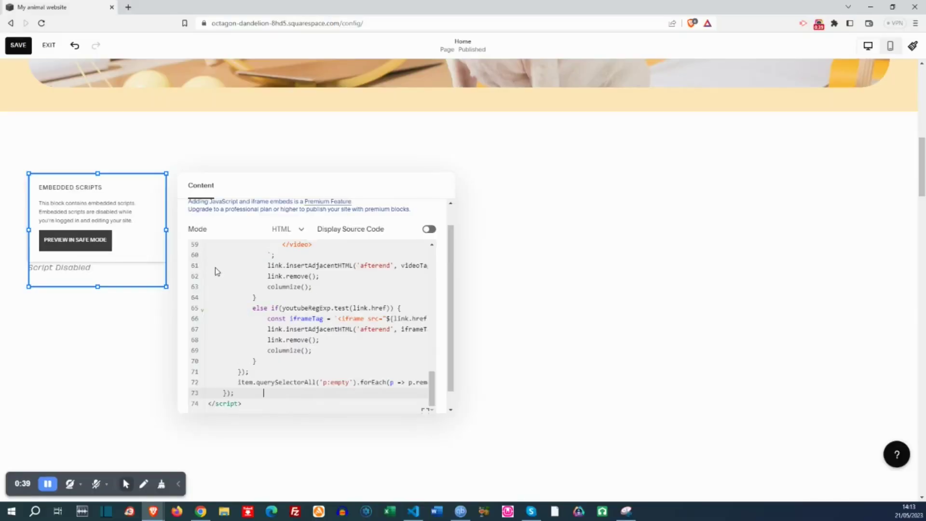
Add a three-item Accordion block and stretch it to nearly full page width.
scroll(210, 280, up, 3)
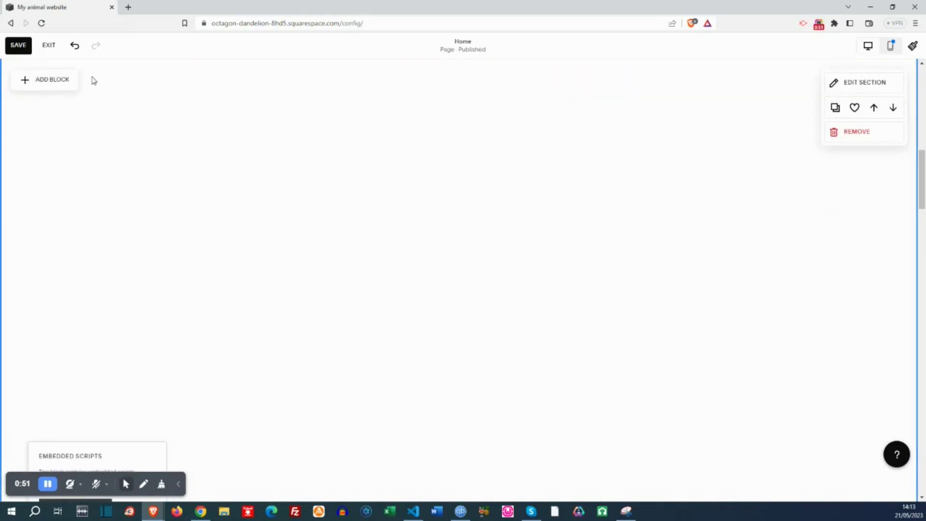
click(55, 83)
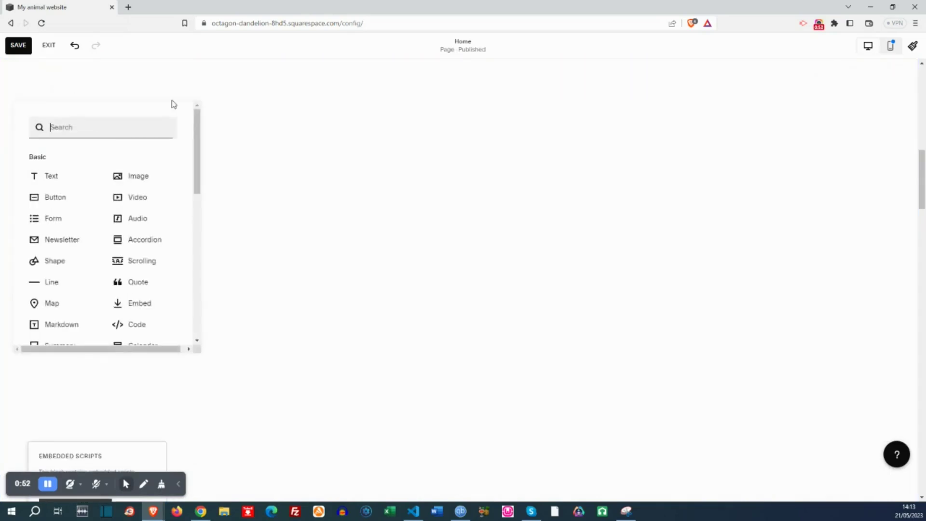
click(145, 240)
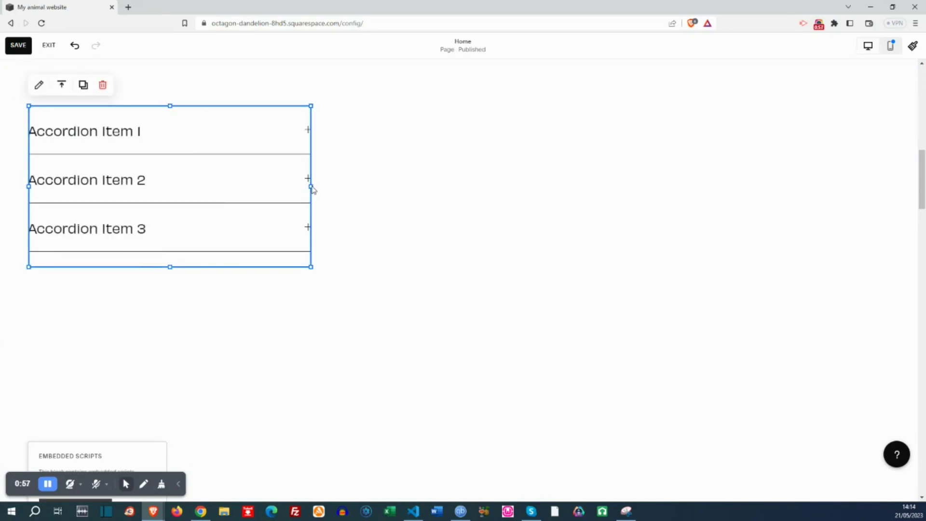
drag(311, 187, 888, 212)
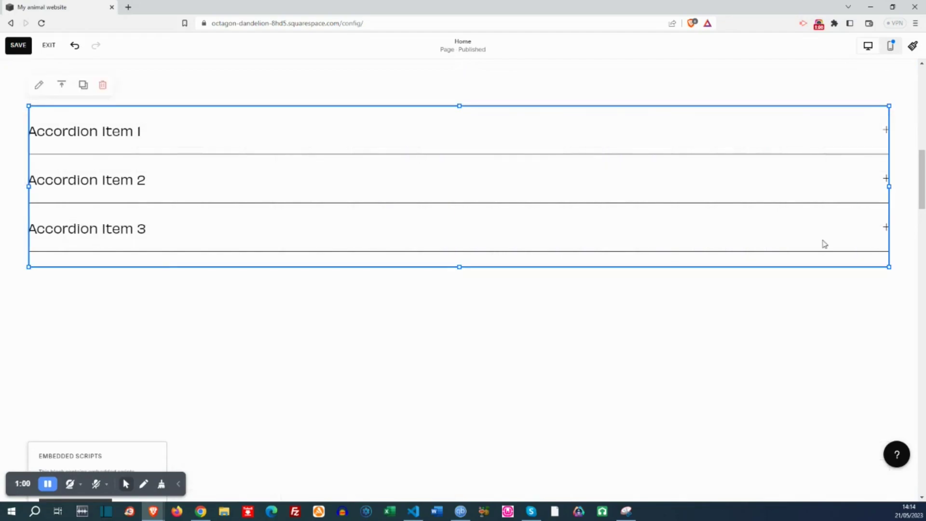
Replace Accordion Item 1's placeholder description with the word Coffee.
click(39, 88)
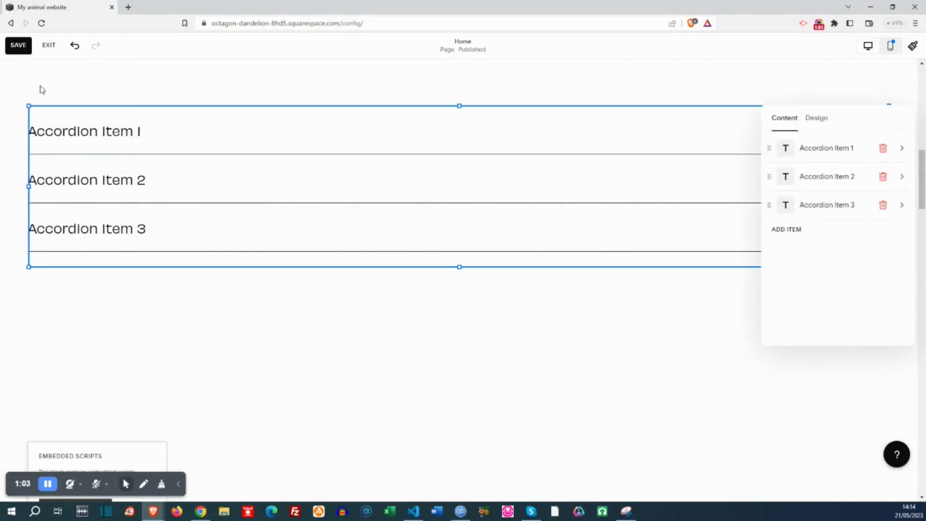
click(818, 149)
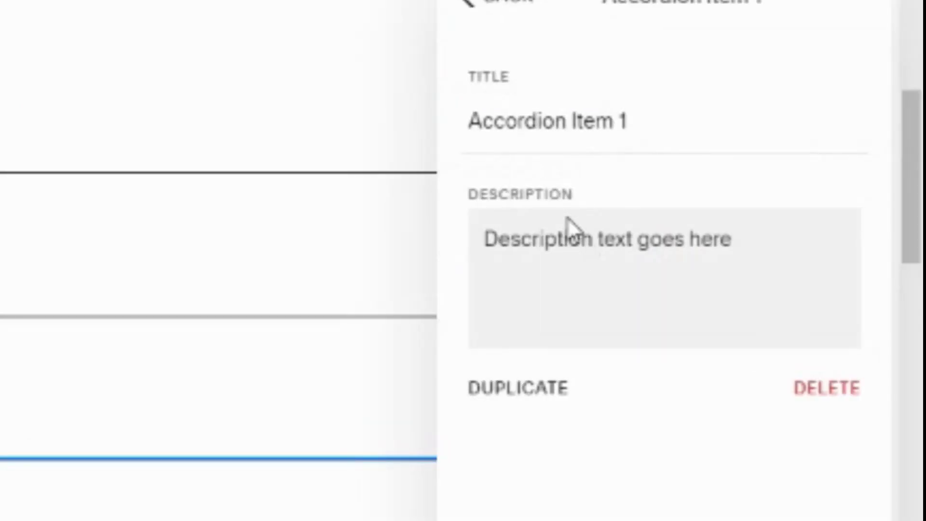
drag(722, 241, 474, 241)
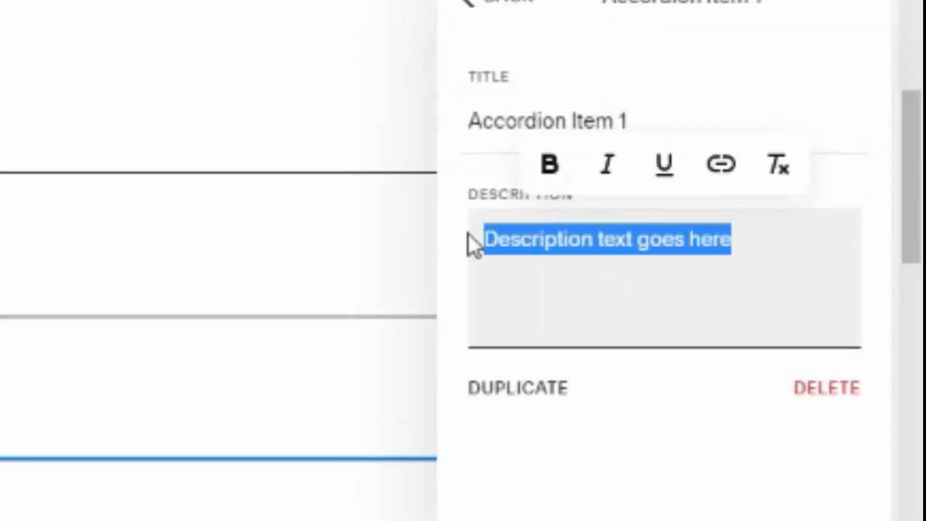
text(qo)
text(ffee)
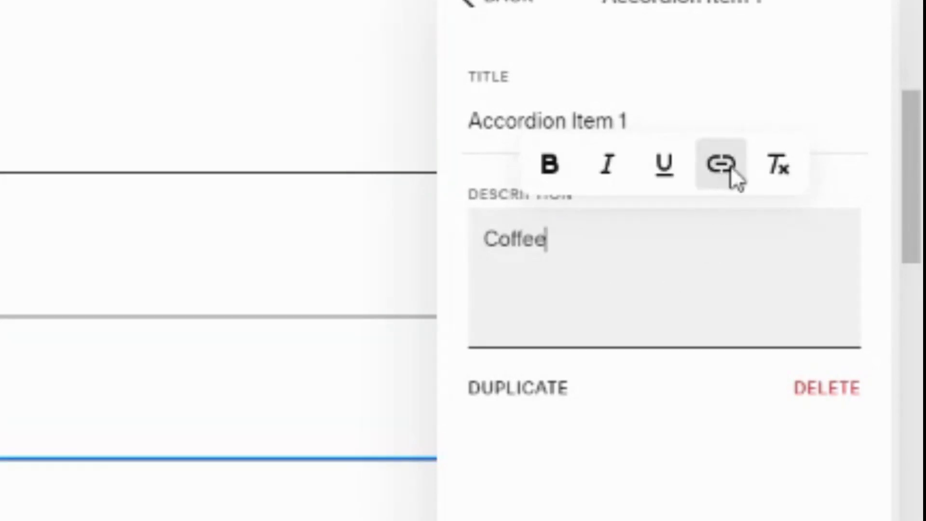
drag(557, 244, 443, 248)
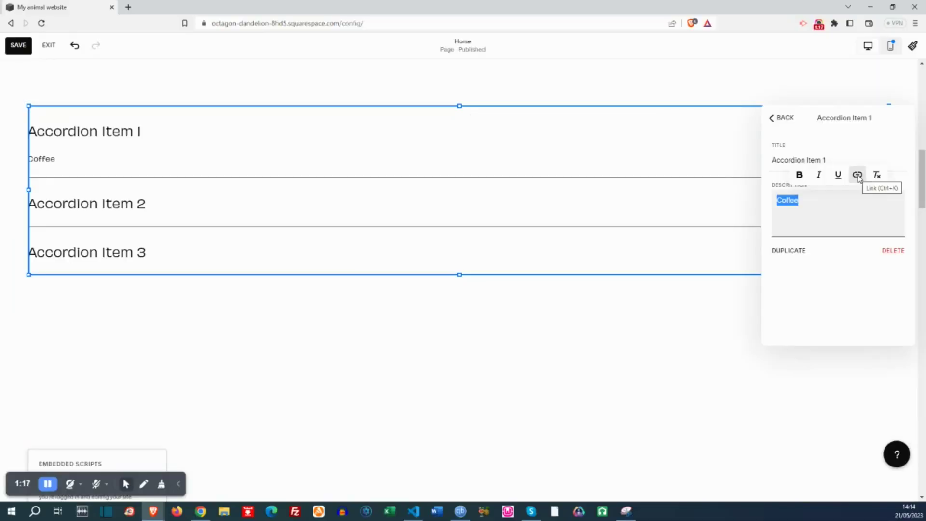
Link Coffee to the uploaded file coffee-6984075_1920.jpg.
click(723, 171)
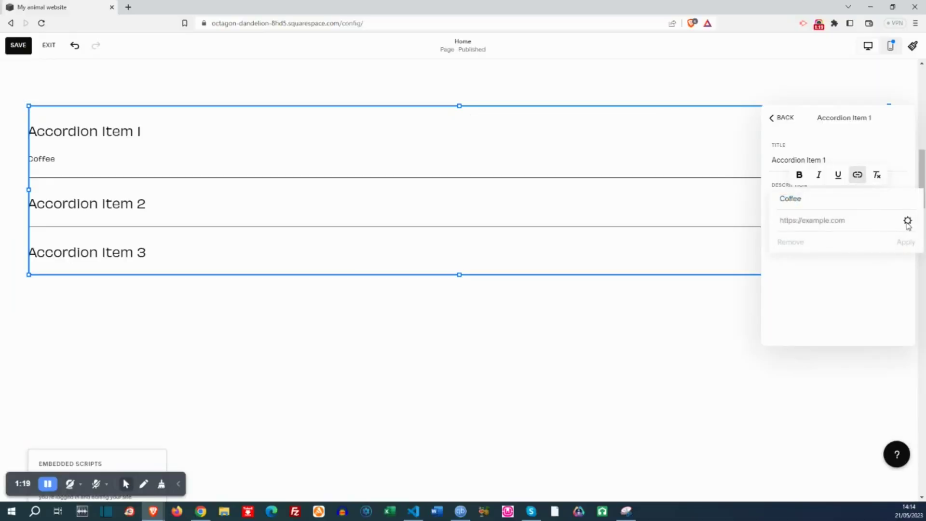
click(908, 220)
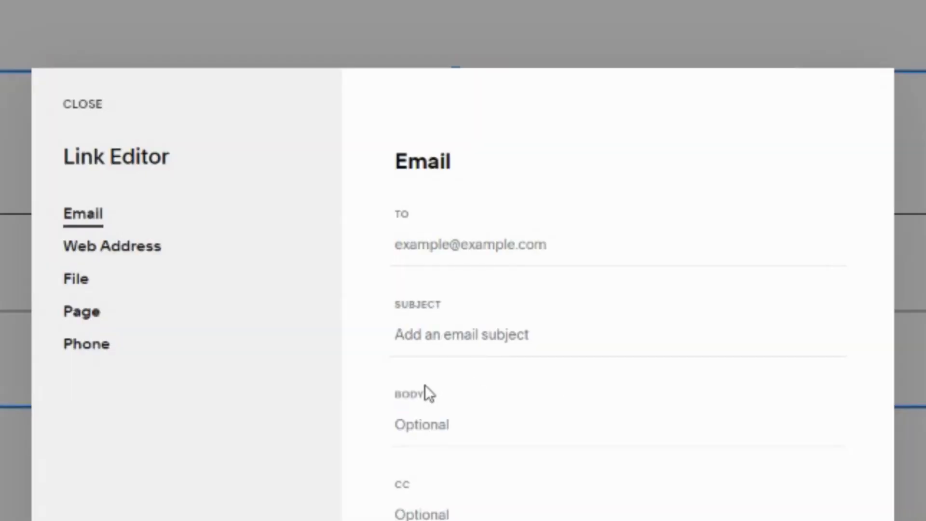
click(77, 285)
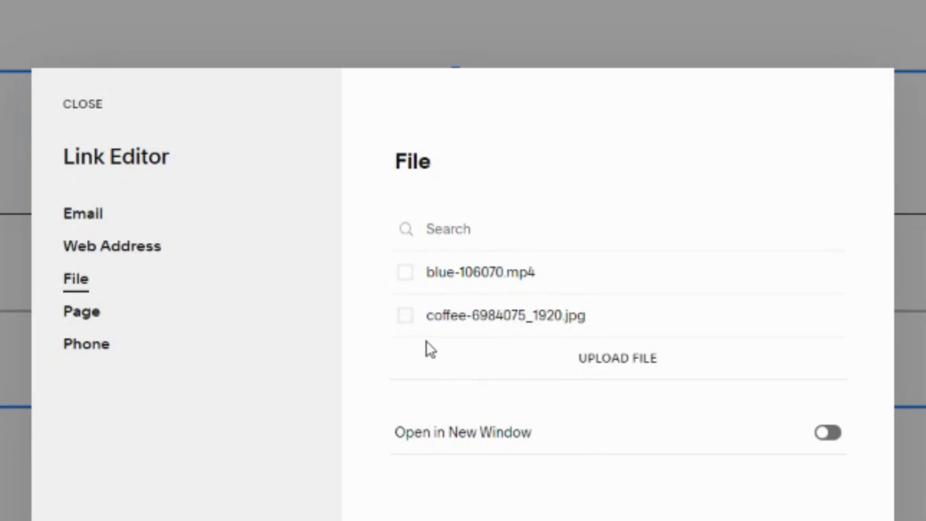
click(406, 317)
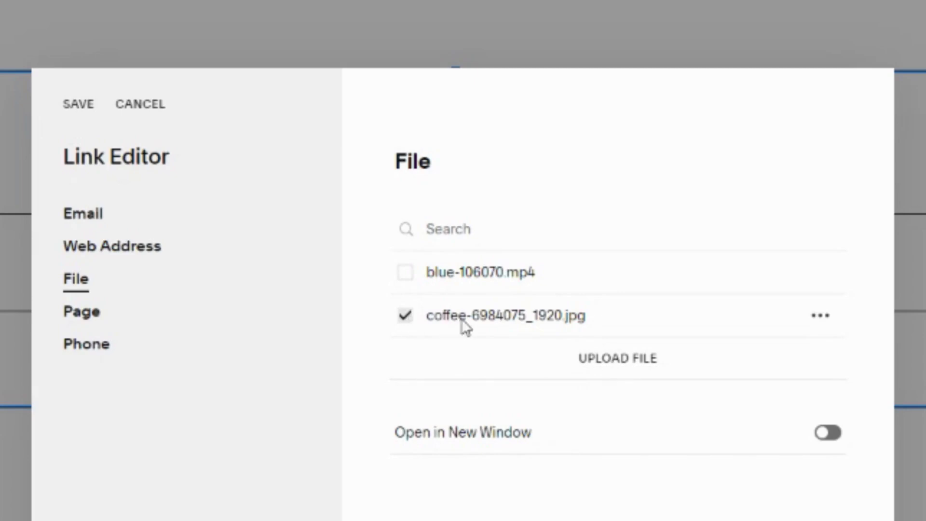
click(77, 106)
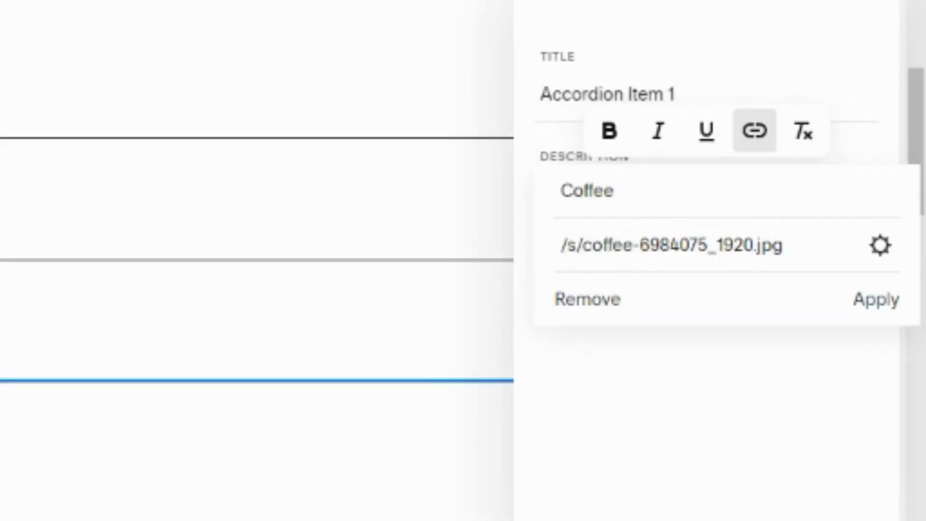
click(883, 303)
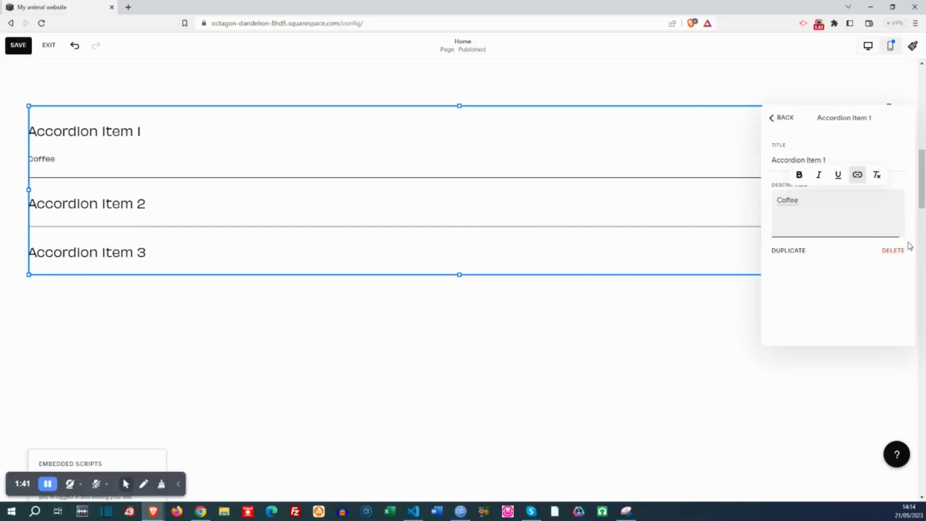
Save and exit the editor, then expand Accordion Item 1 to reveal the coffee photo.
click(18, 45)
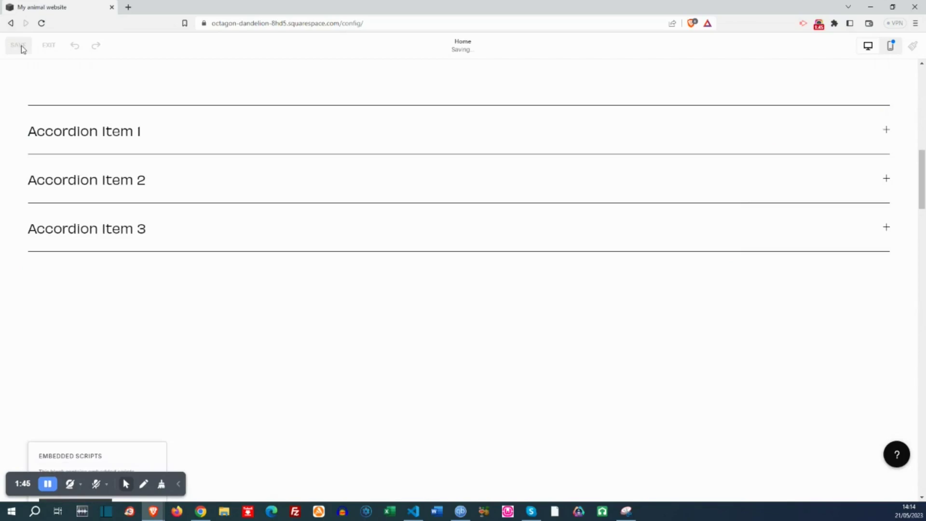
click(49, 46)
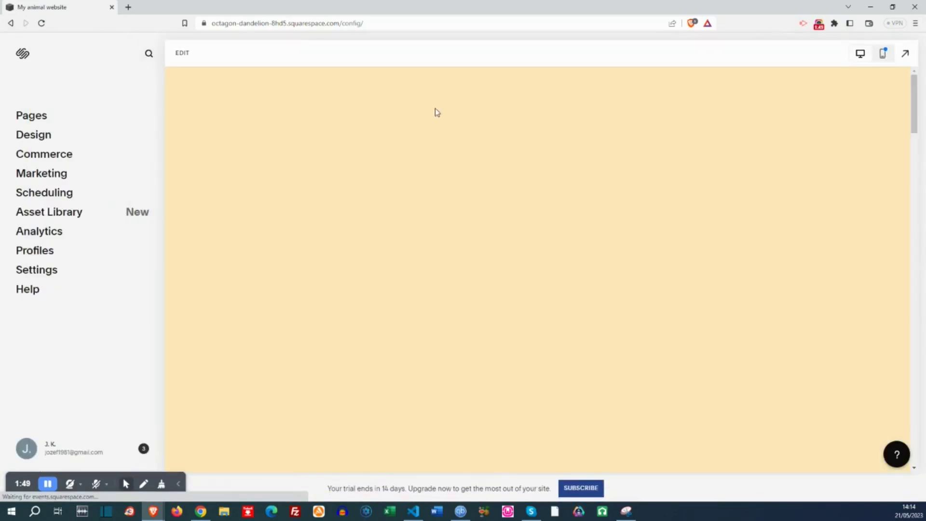
scroll(414, 129, down, 10)
click(282, 182)
scroll(282, 182, down, 2)
scroll(281, 181, down, 2)
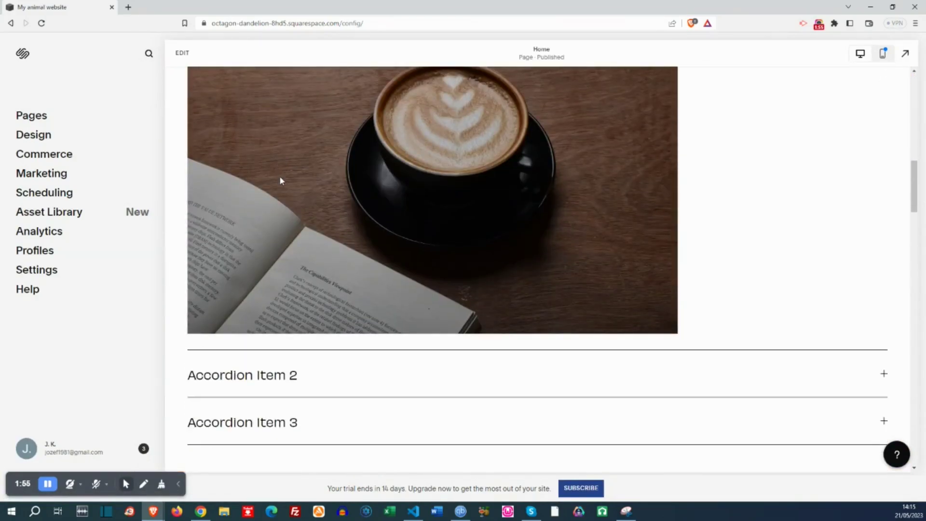
scroll(280, 181, up, 3)
scroll(280, 181, down, 1)
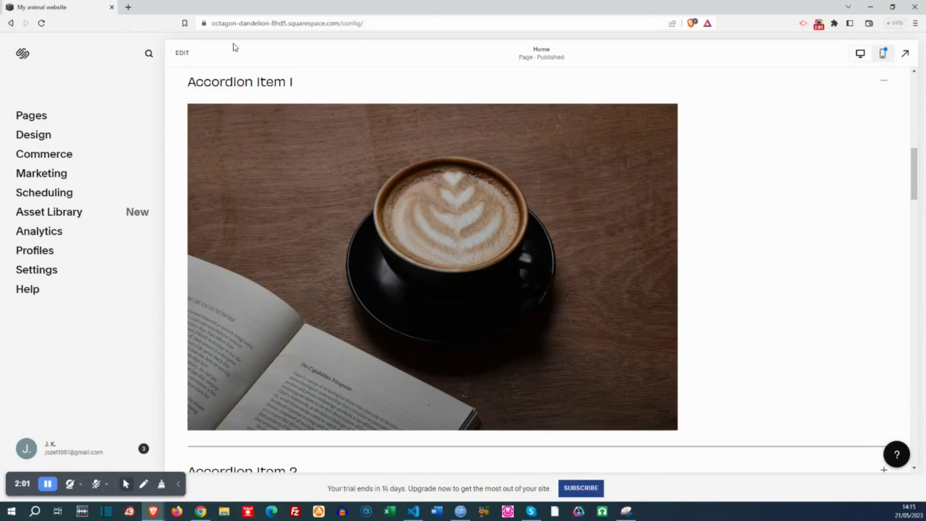
right_click(812, 384)
click(777, 376)
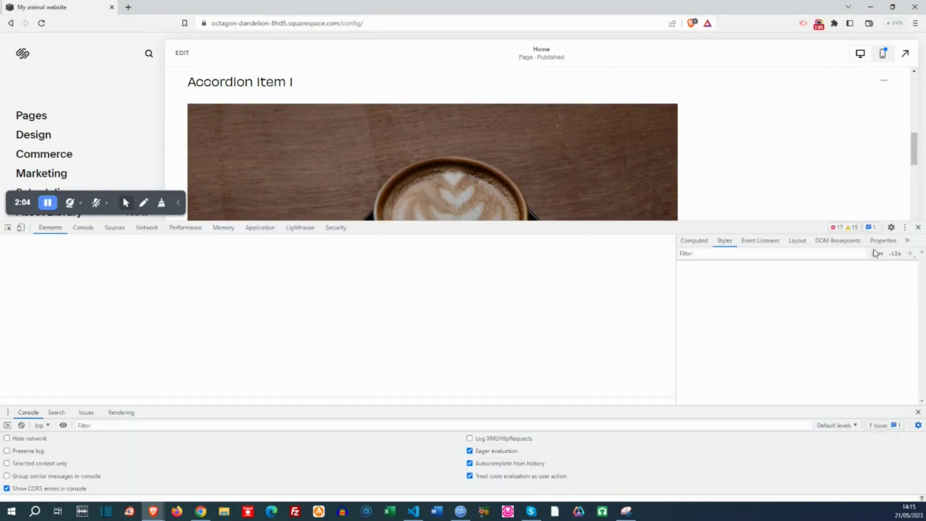
click(905, 227)
click(915, 245)
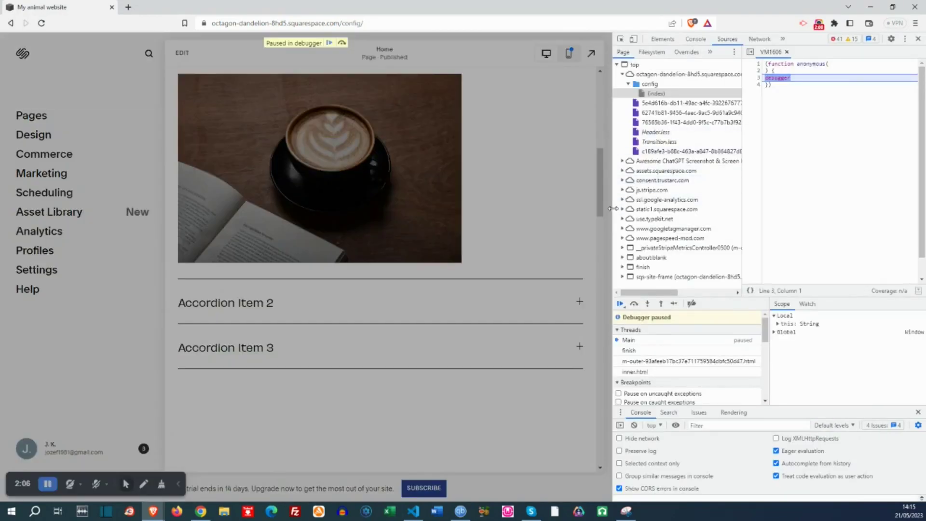
drag(613, 208, 922, 180)
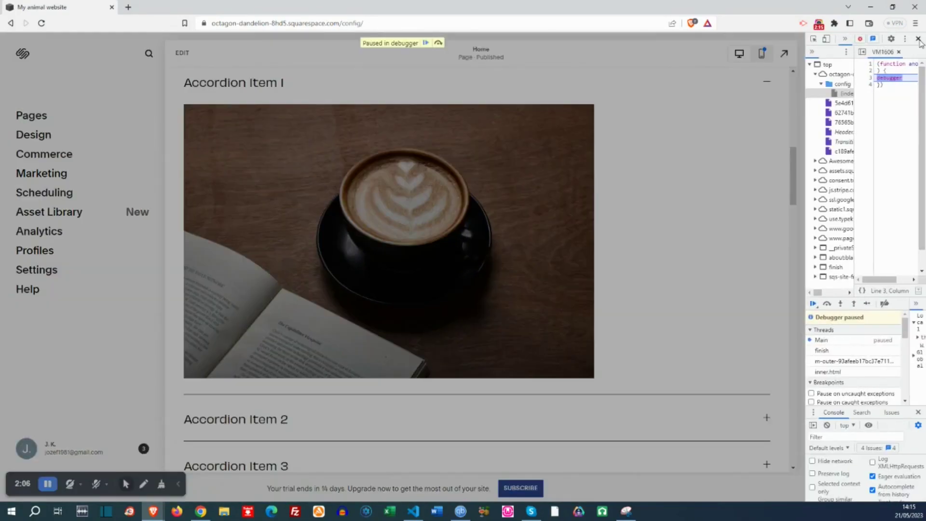
click(918, 39)
scroll(457, 215, down, 2)
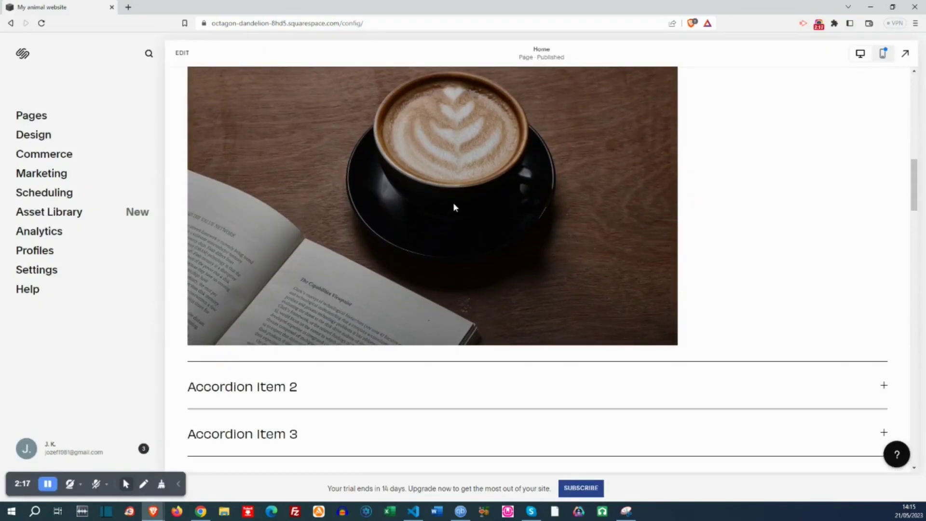
In edit mode, change Accordion Item 2's description to Video.
click(183, 54)
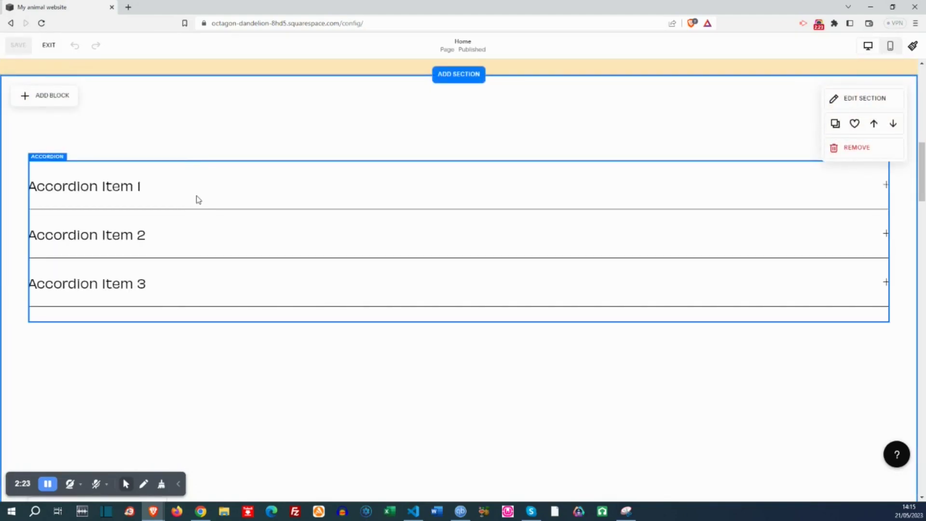
click(199, 199)
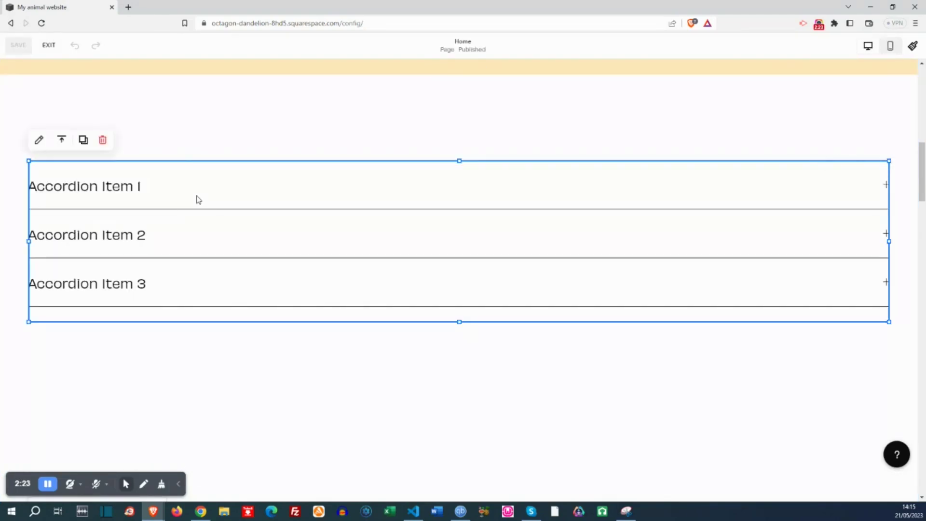
click(38, 140)
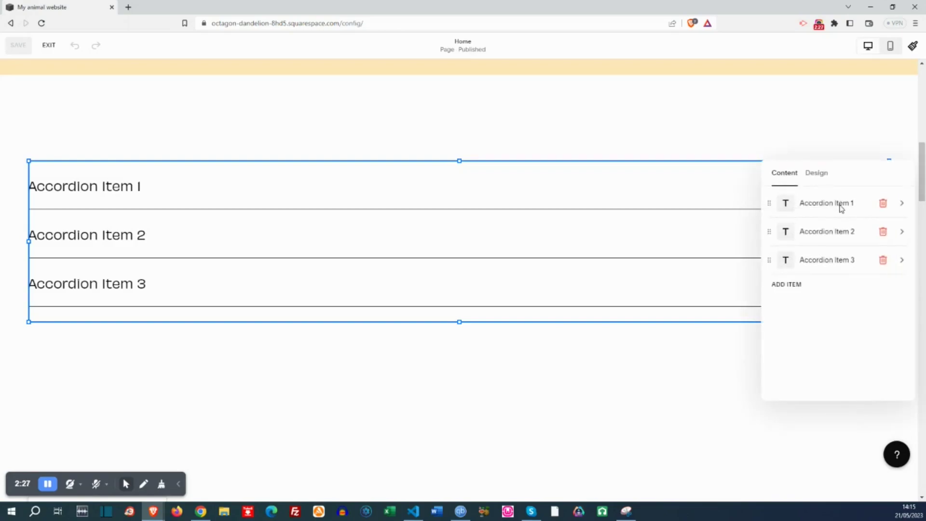
click(838, 234)
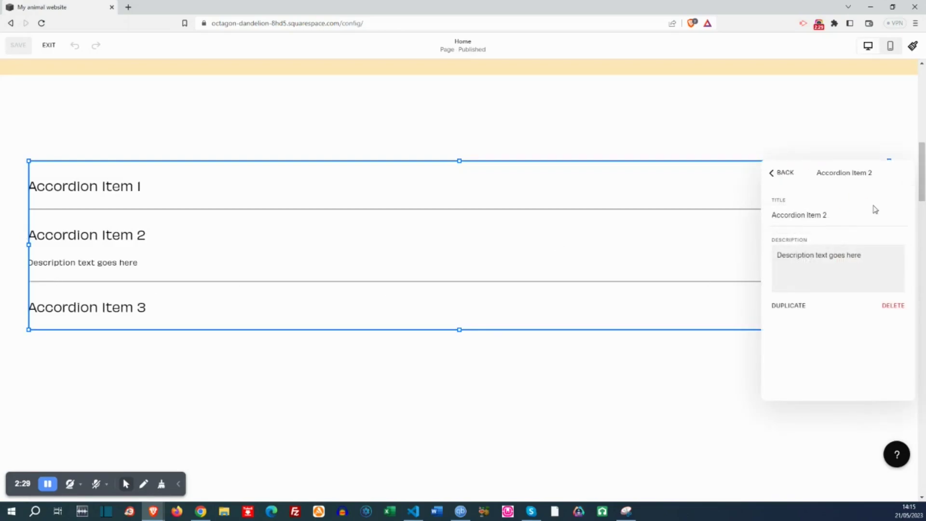
drag(862, 255, 783, 258)
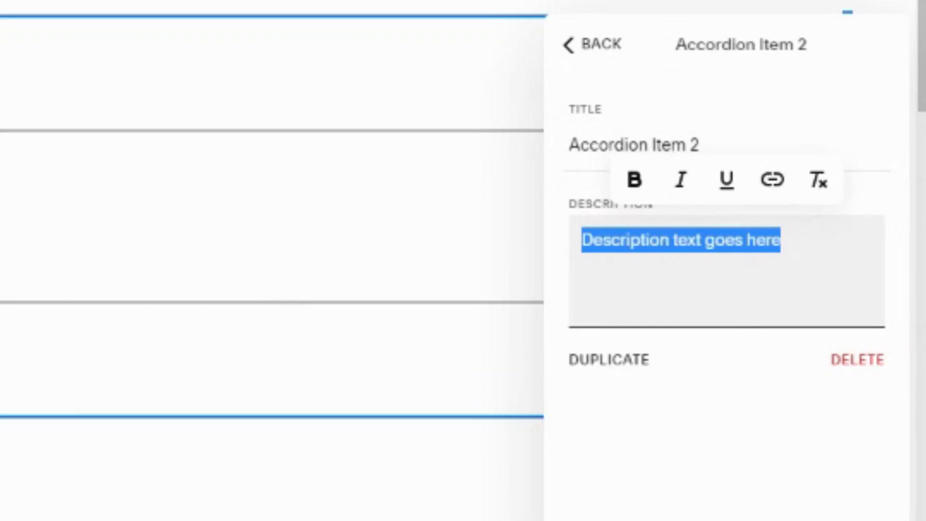
text(Video)
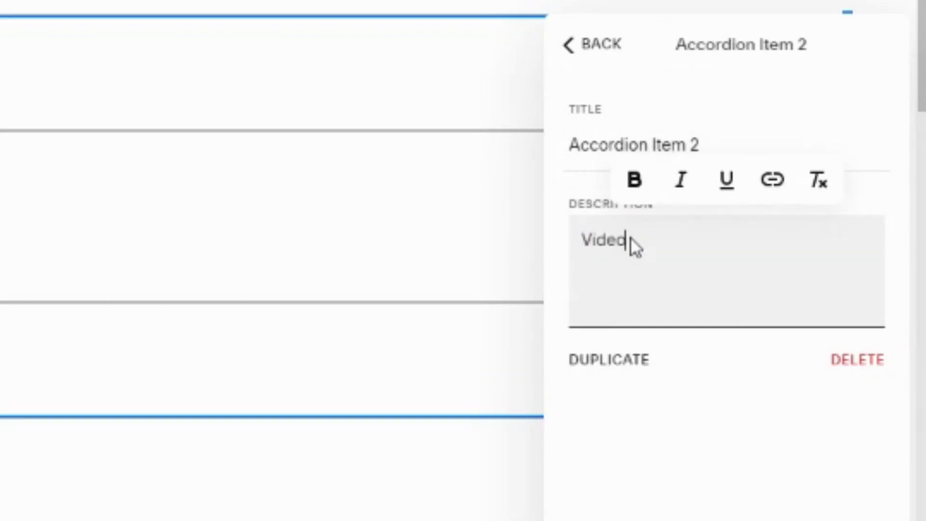
Link the word Video to the uploaded file blue-106070.mp4.
drag(631, 239, 586, 241)
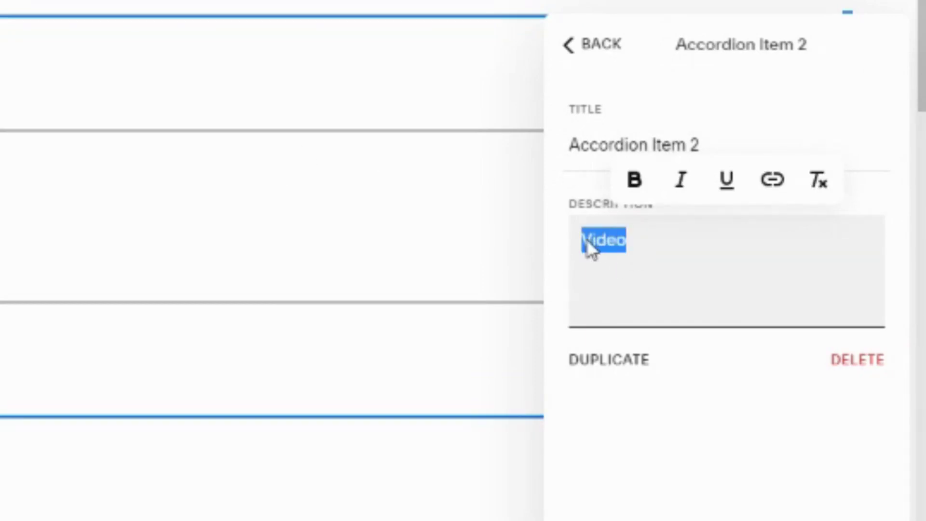
click(776, 183)
click(892, 288)
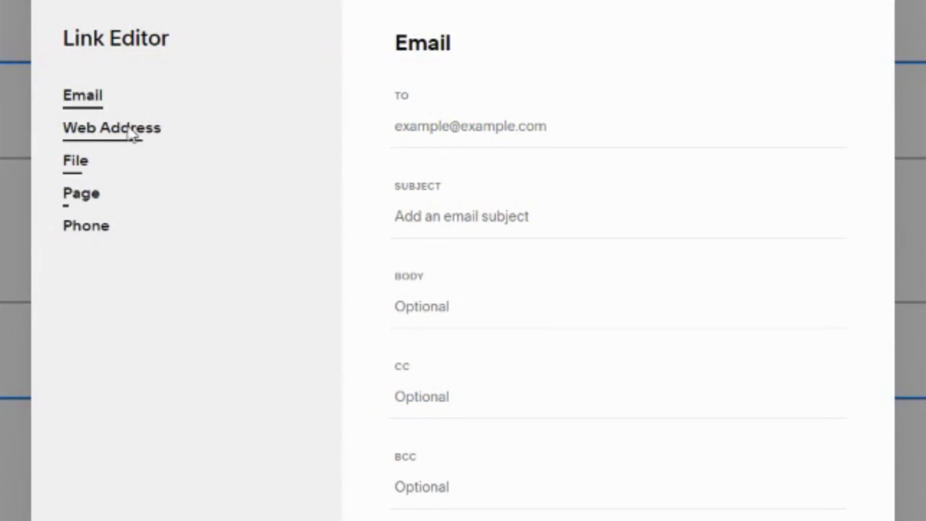
click(82, 168)
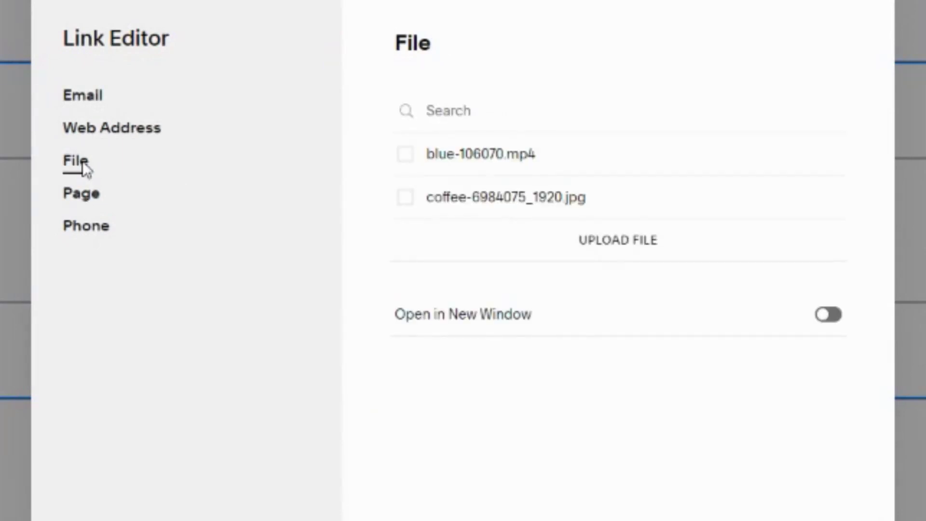
click(406, 155)
click(273, 126)
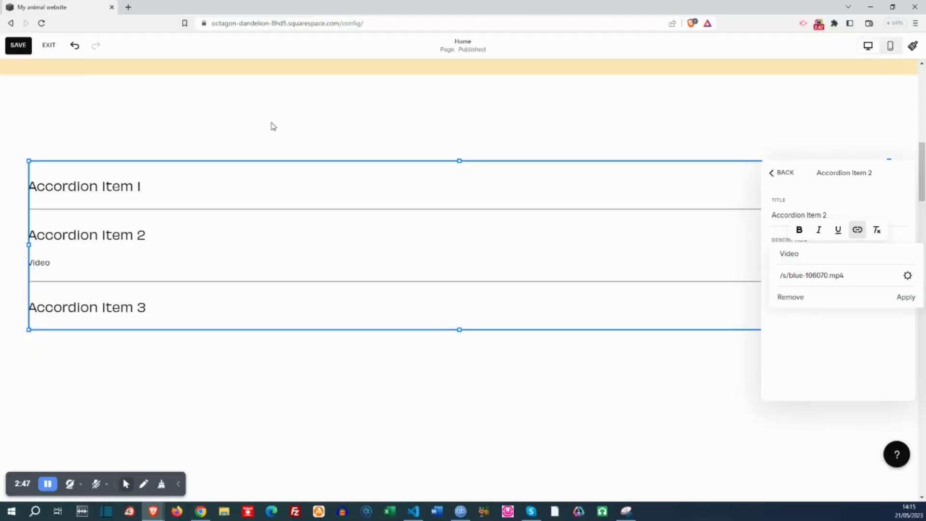
click(906, 299)
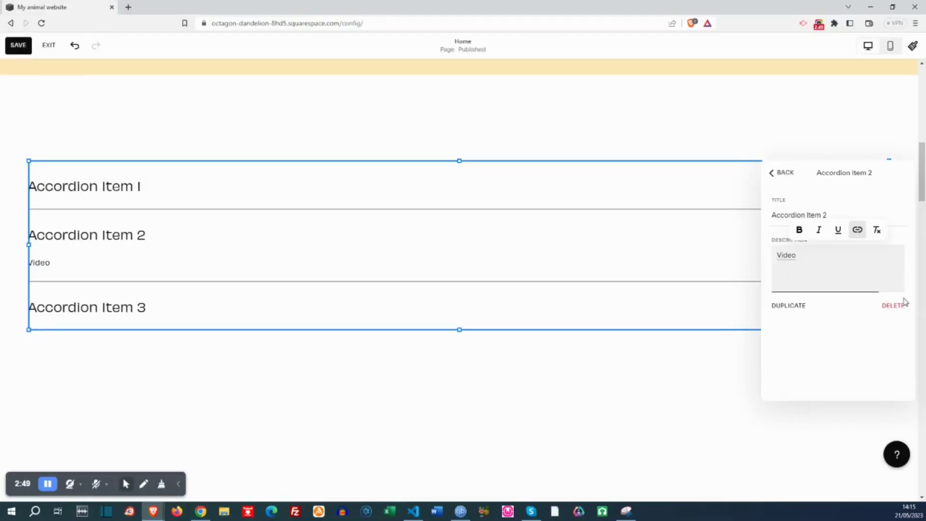
Save and exit, then expand Accordion Item 2 and briefly play and pause its ocean video.
click(18, 45)
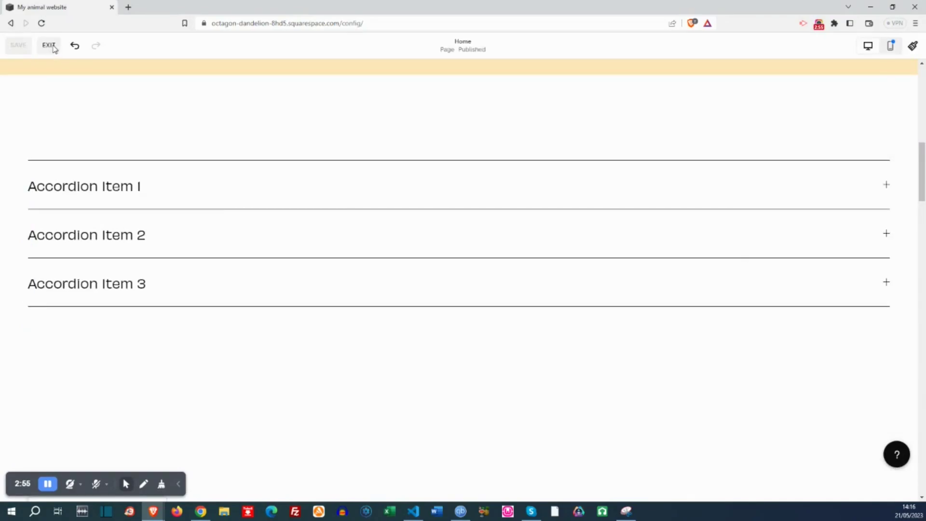
click(49, 46)
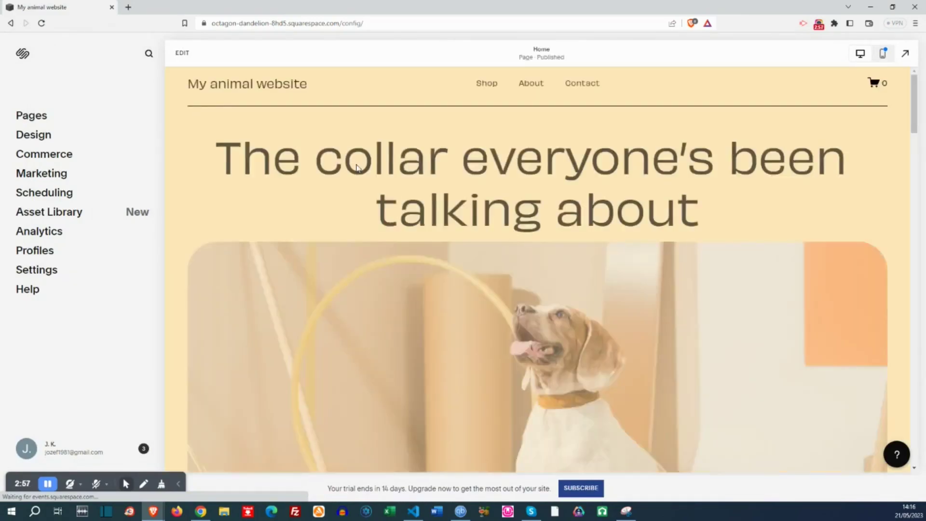
scroll(436, 175, down, 10)
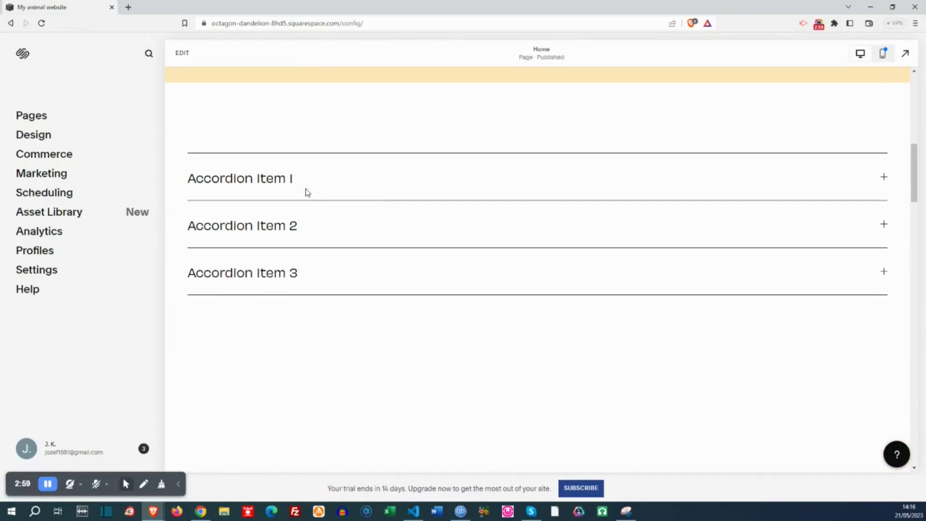
click(316, 230)
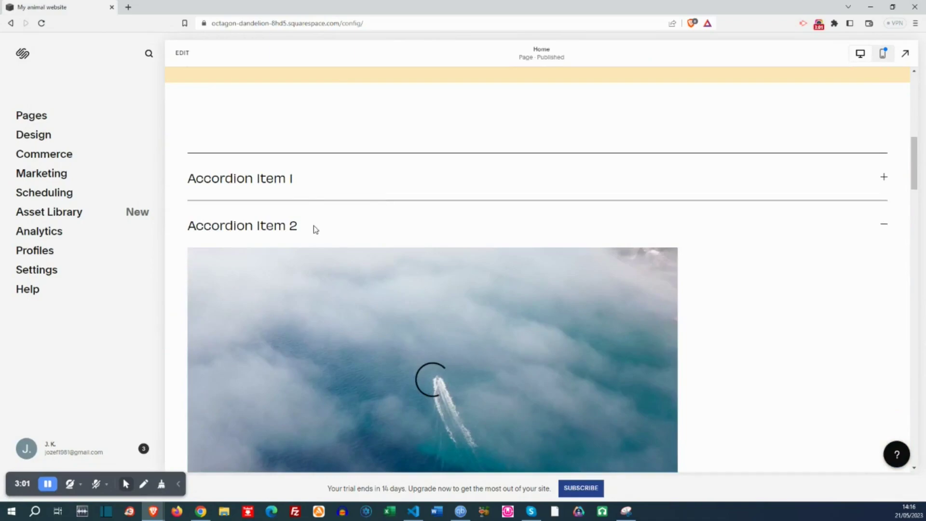
scroll(312, 225, down, 3)
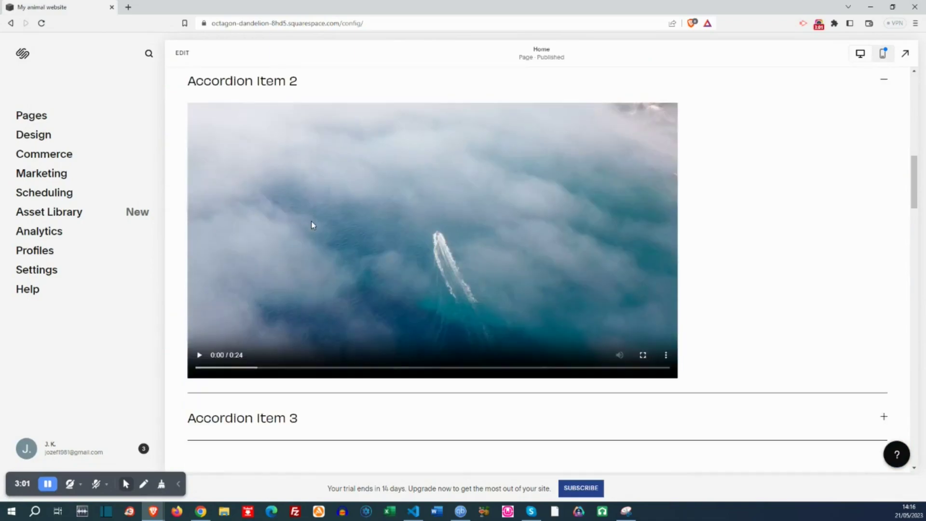
click(199, 356)
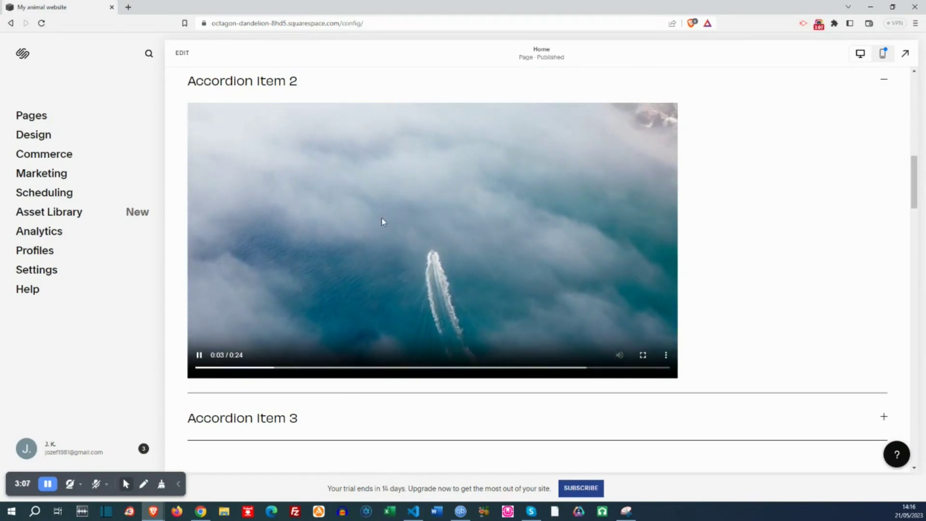
click(200, 355)
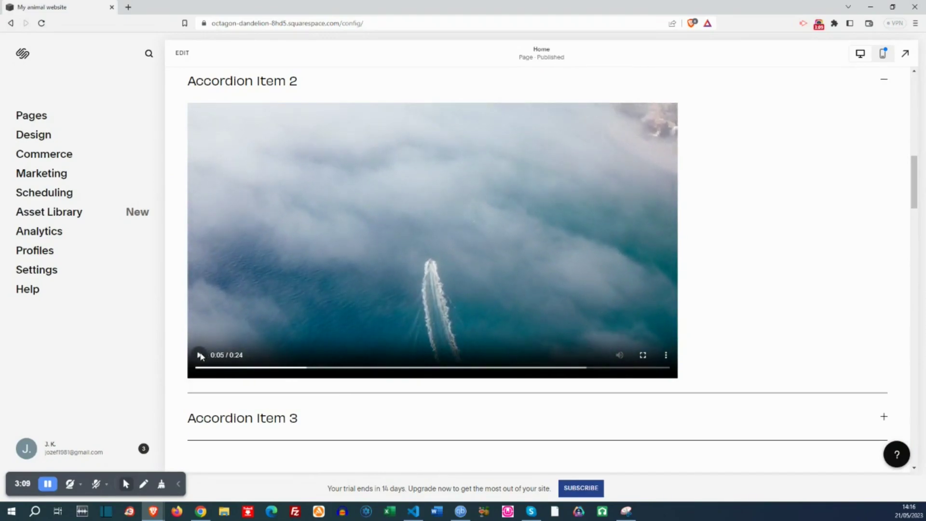
scroll(320, 199, down, 3)
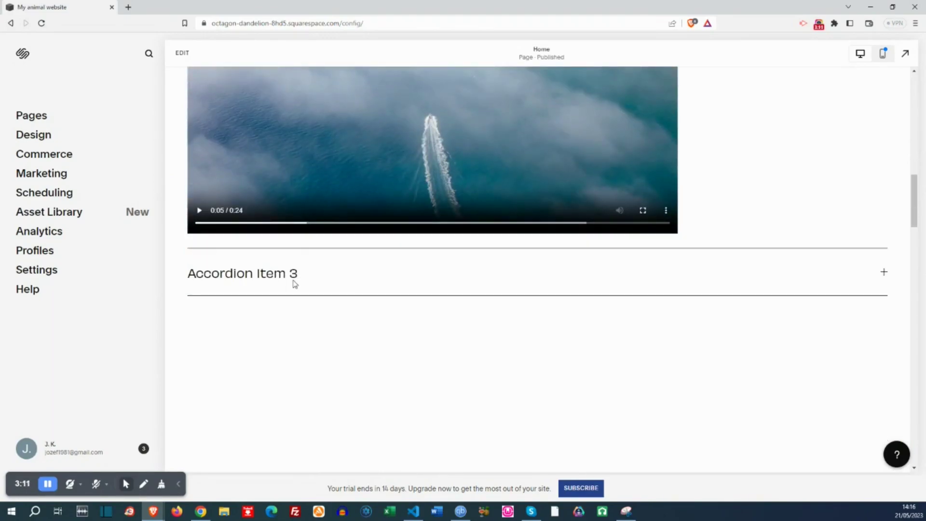
Back in the editor, replace Accordion Item 3's description with 'Video youtube' and select it.
click(185, 55)
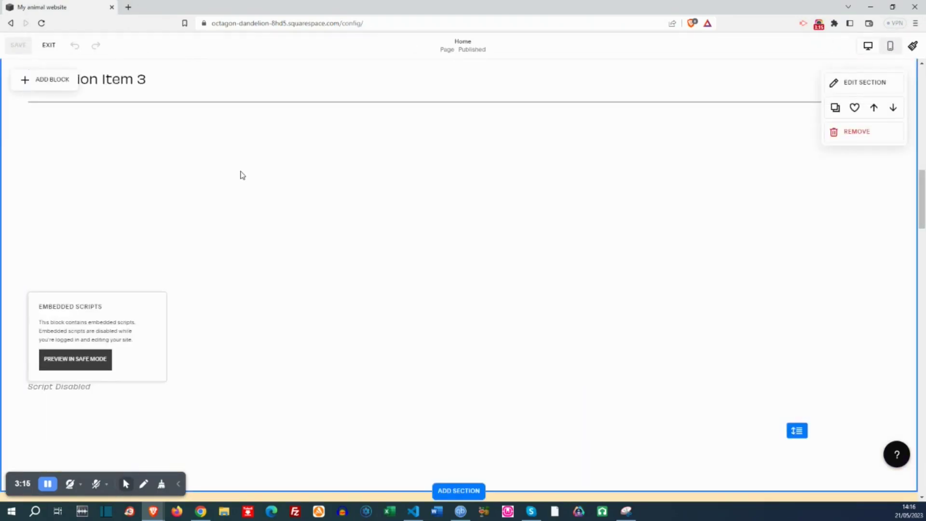
scroll(202, 201, up, 5)
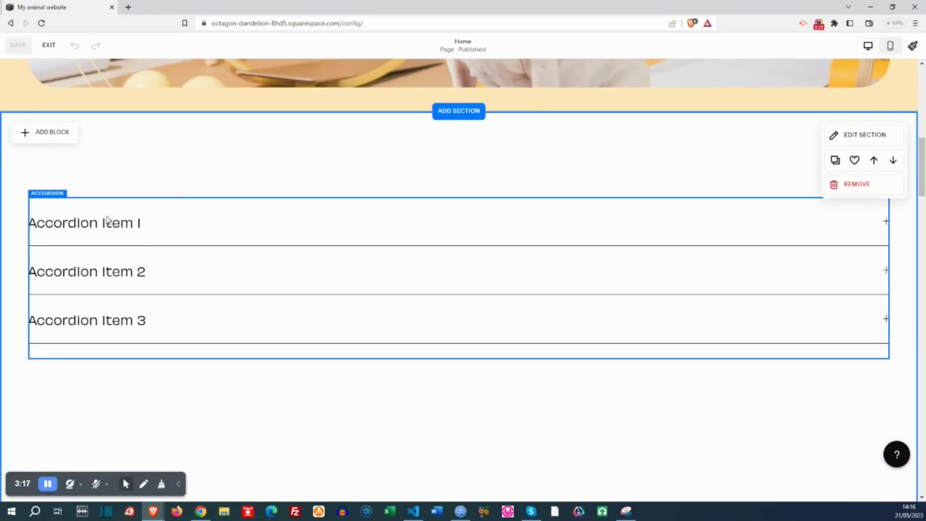
click(107, 220)
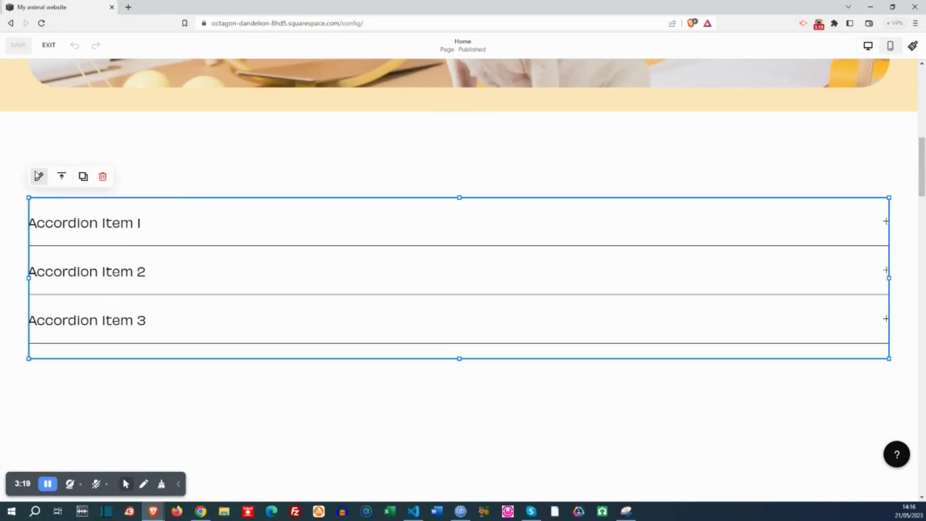
click(39, 176)
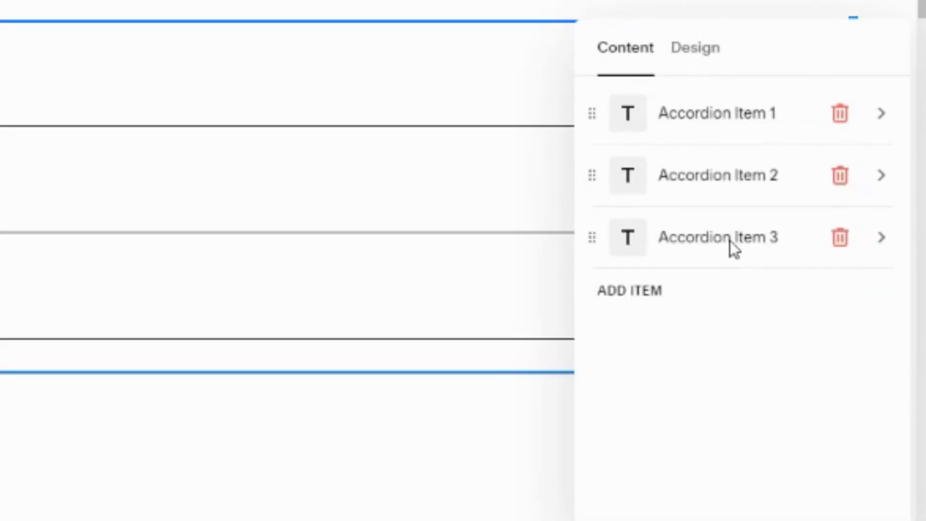
click(731, 242)
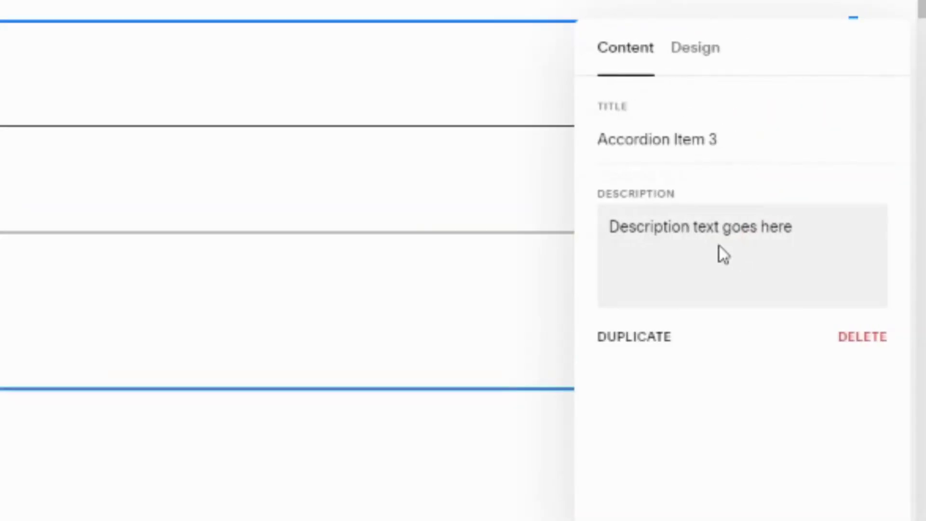
click(798, 229)
drag(798, 229, 610, 240)
text(V)
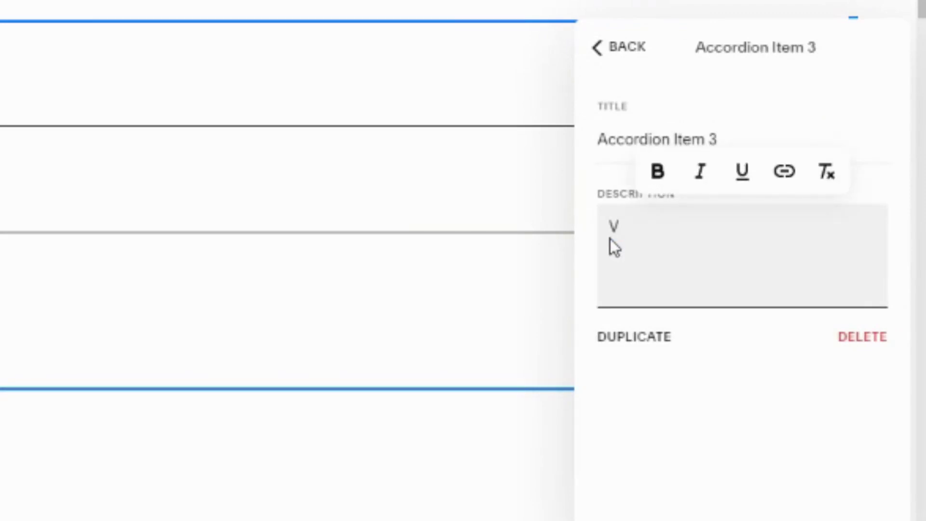
text(ideo youtube)
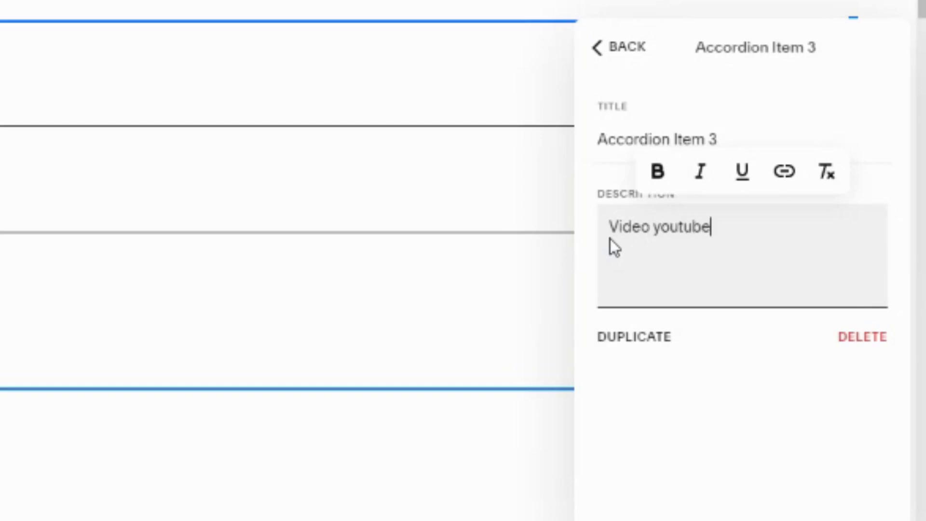
drag(716, 231, 594, 240)
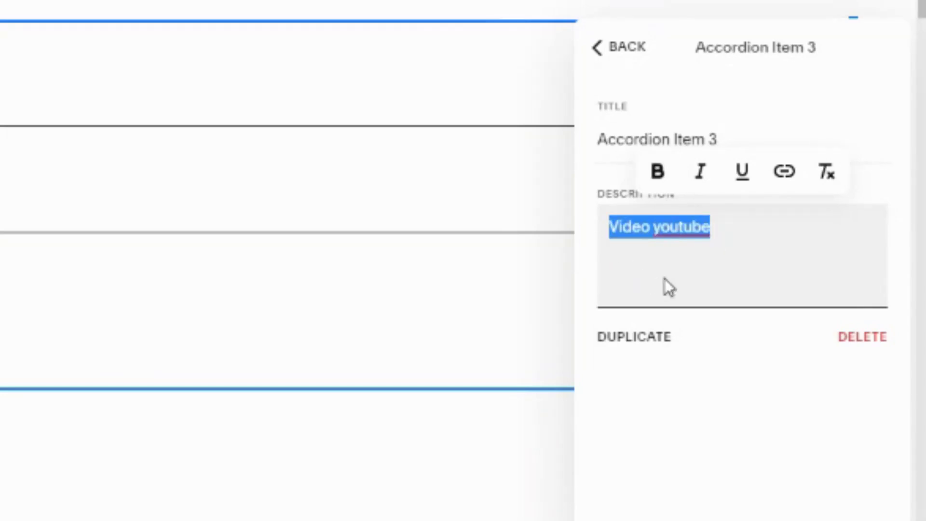
Start a Web Address link on 'Video youtube' and switch to the YouTube channel tab.
click(778, 172)
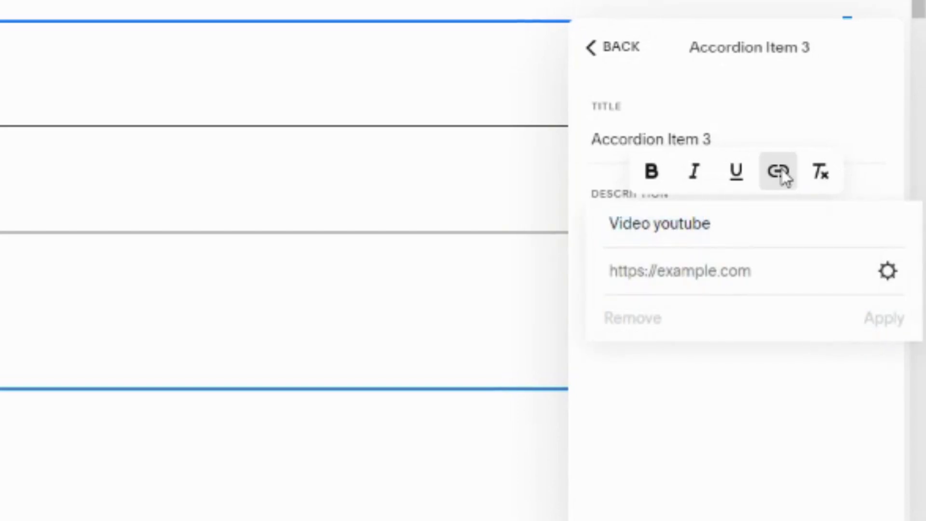
click(889, 274)
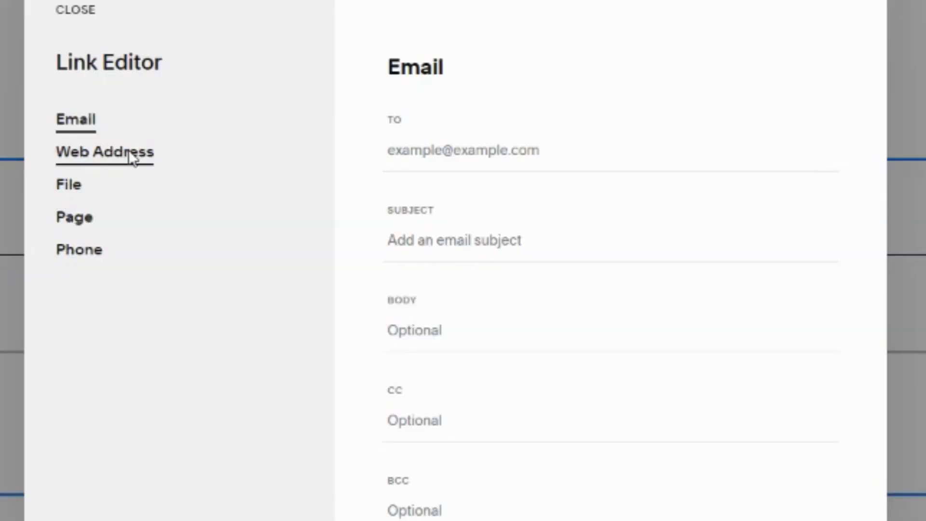
click(130, 156)
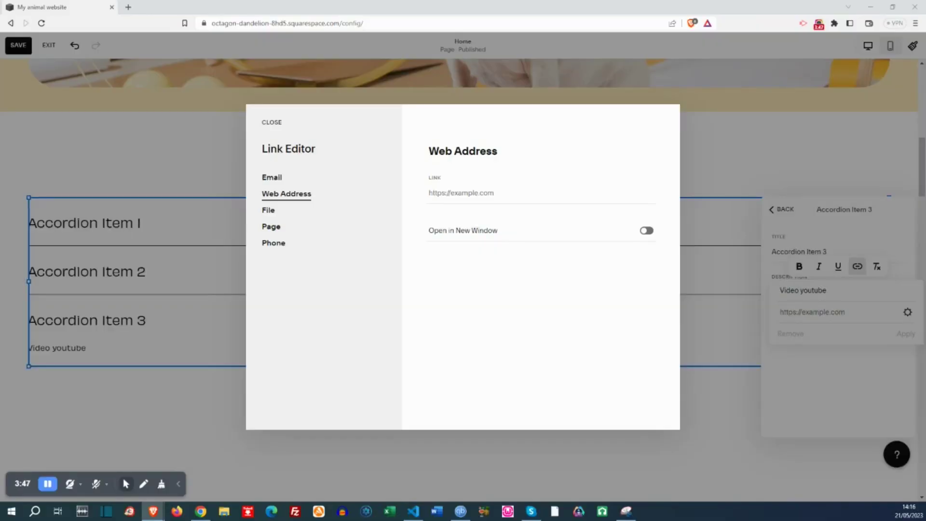
click(195, 6)
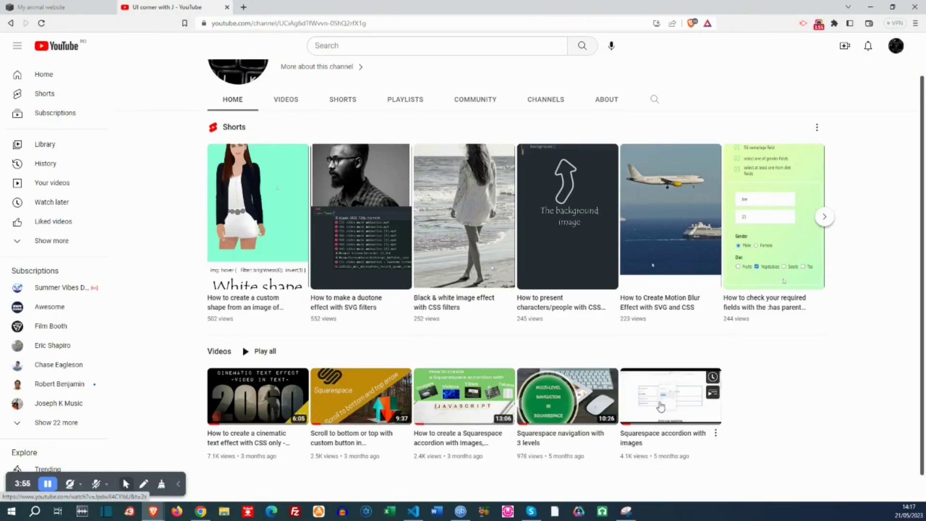
Copy the embed src URL of 'Squarespace accordion with images', then close the YouTube tab.
scroll(655, 404, up, 1)
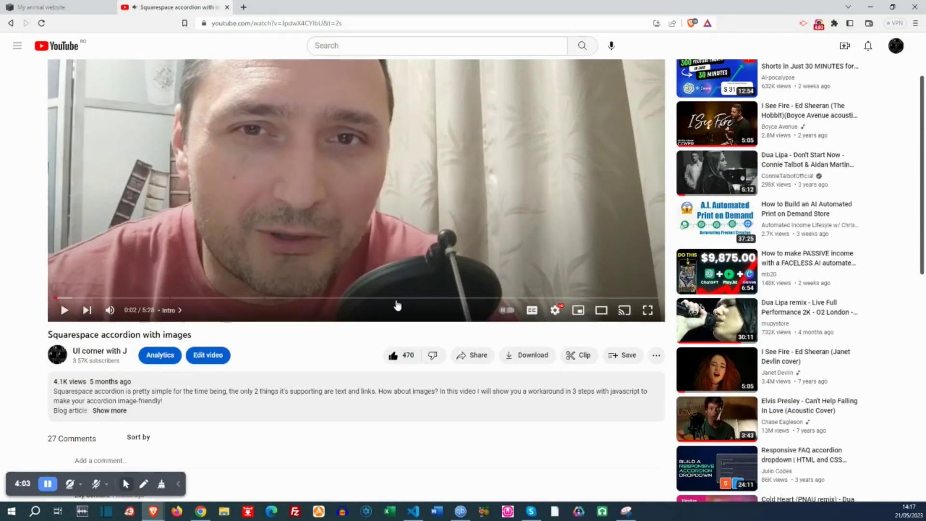
click(361, 298)
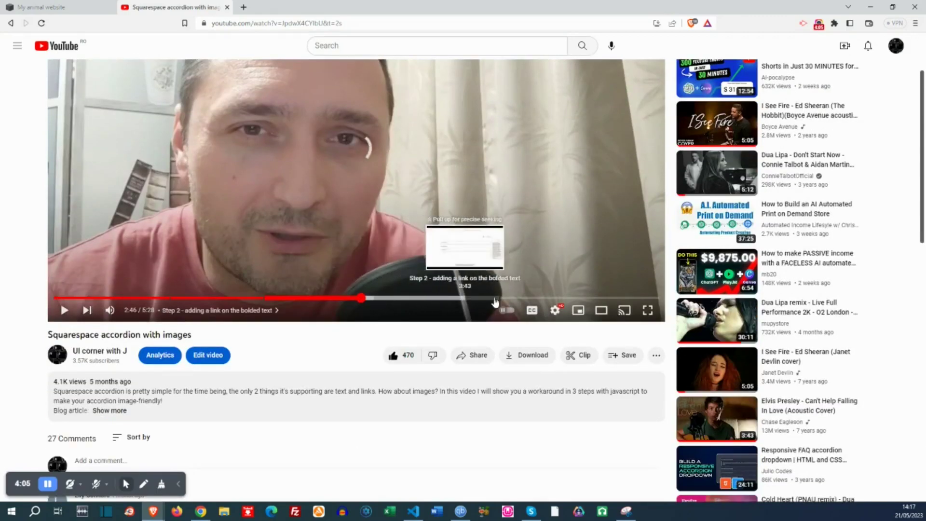
scroll(536, 308, down, 2)
scroll(537, 308, up, 3)
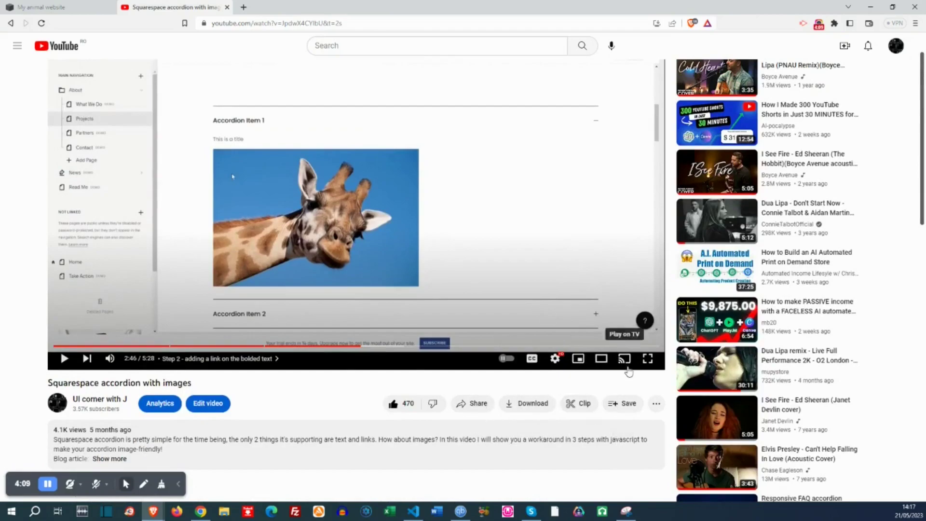
click(657, 404)
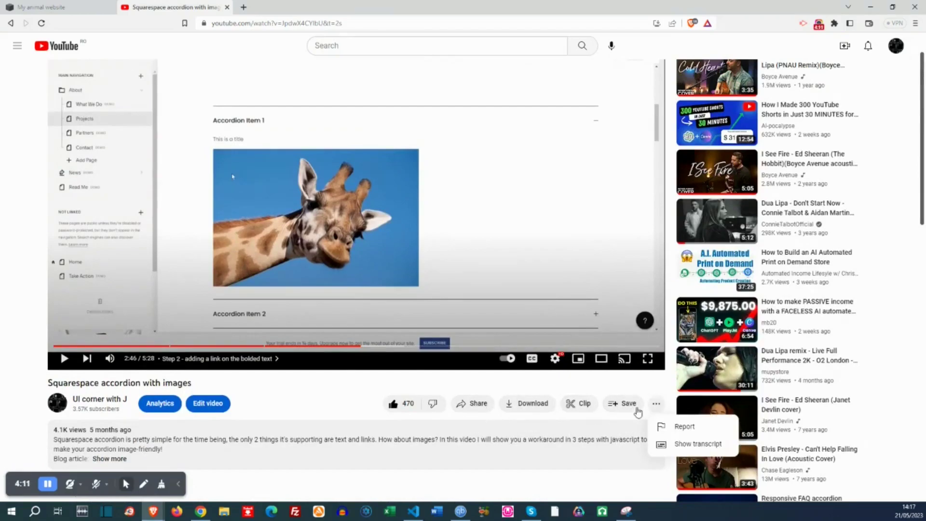
click(474, 408)
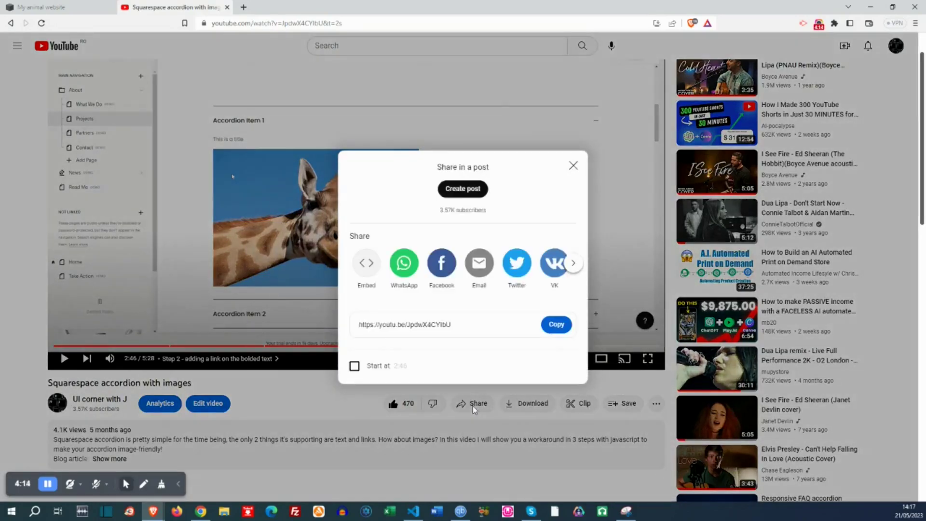
click(367, 271)
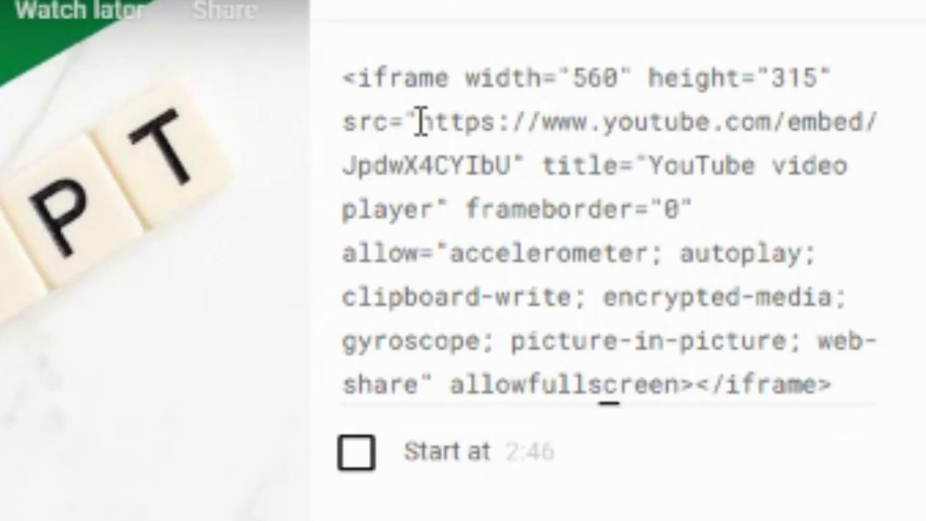
drag(596, 205, 622, 218)
key(ctrl+c)
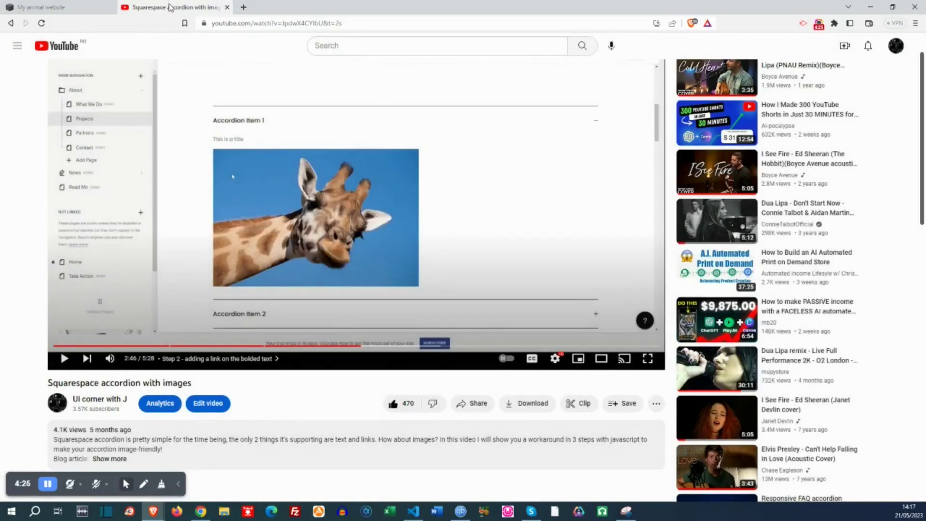
middle_click(170, 7)
Paste the YouTube embed URL as the link for 'Video youtube' in Item 3, apply it, and save.
click(458, 193)
key(ctrl+v)
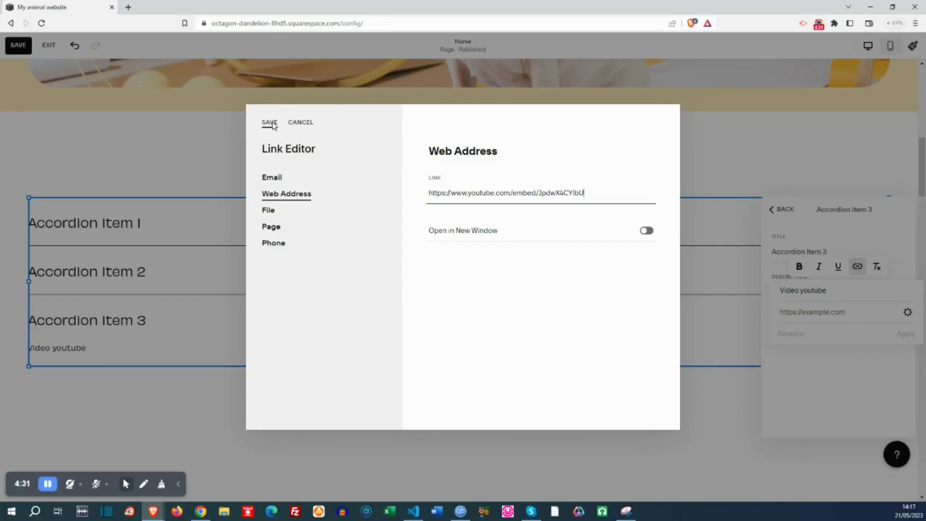
click(271, 126)
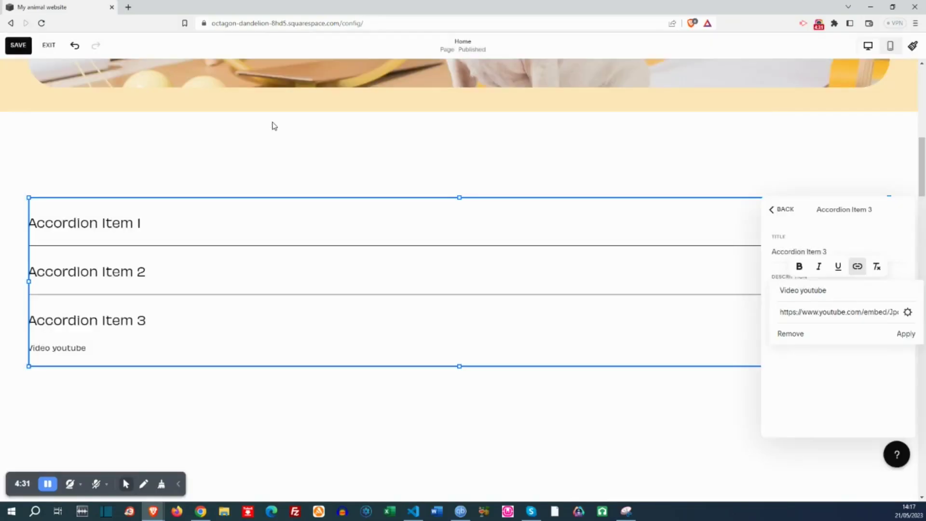
click(907, 334)
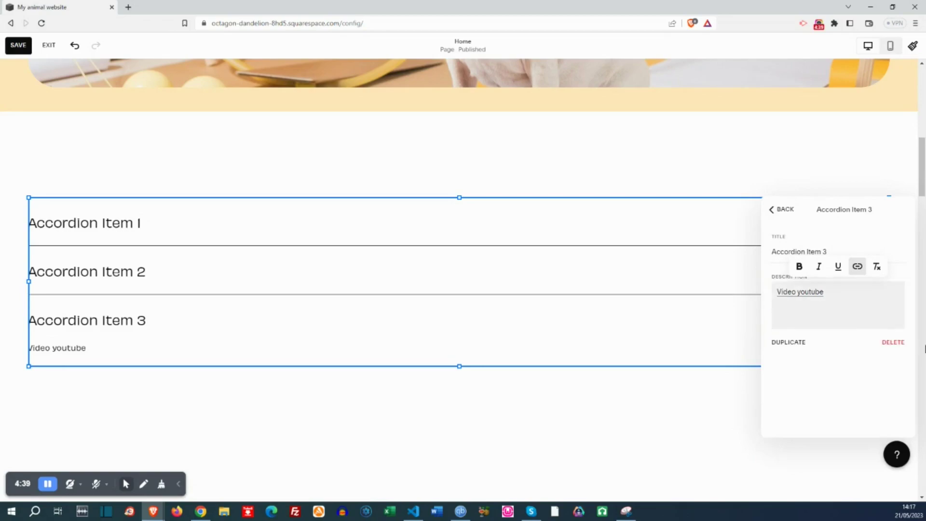
click(17, 46)
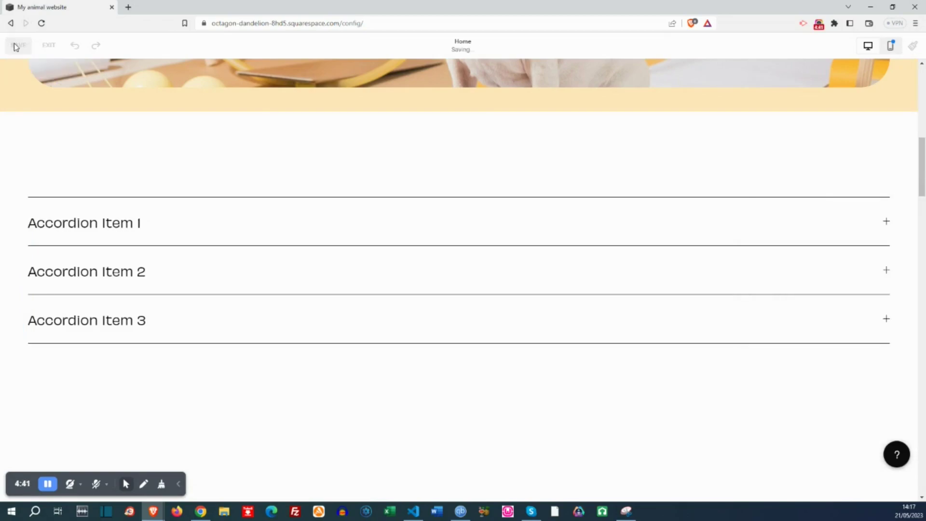
Exit editing, expand Accordion Item 3 and play its YouTube video, jumping to 1:01 and 3:04, then pause.
click(49, 46)
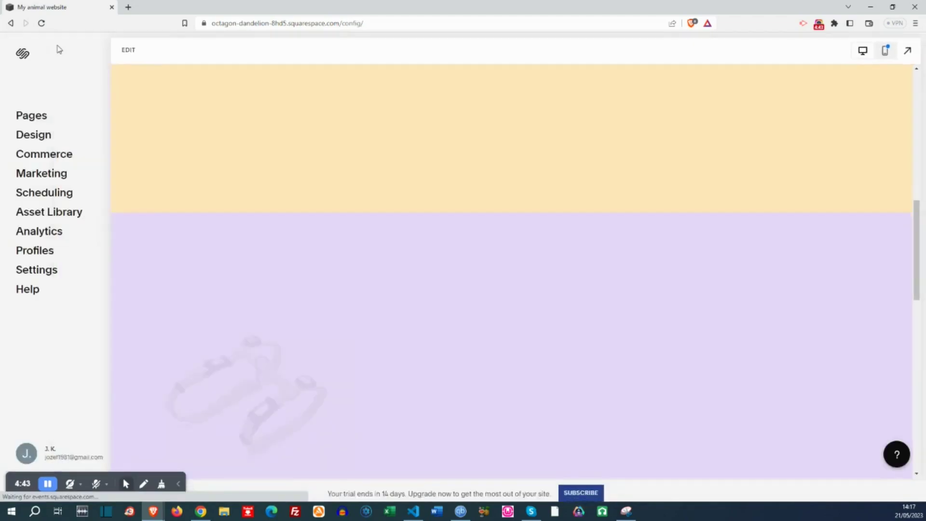
scroll(404, 126, down, 10)
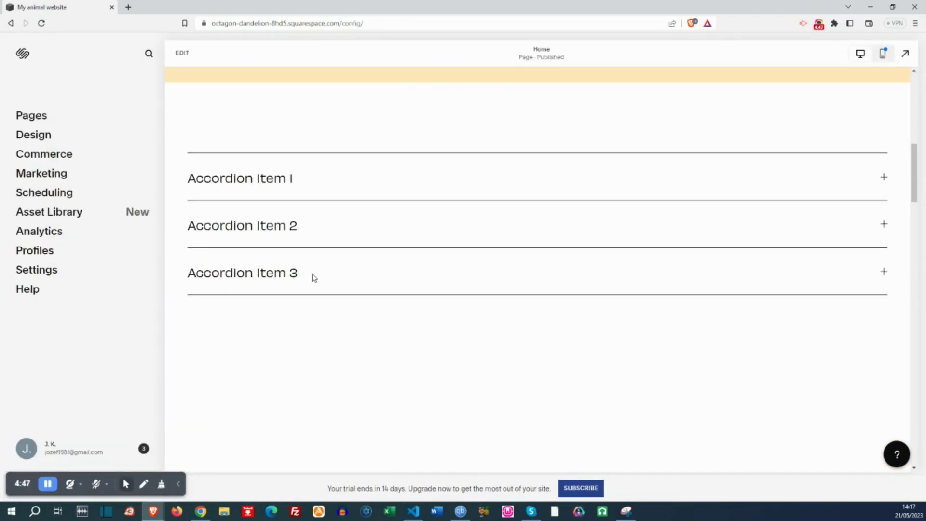
click(314, 277)
scroll(331, 227, down, 3)
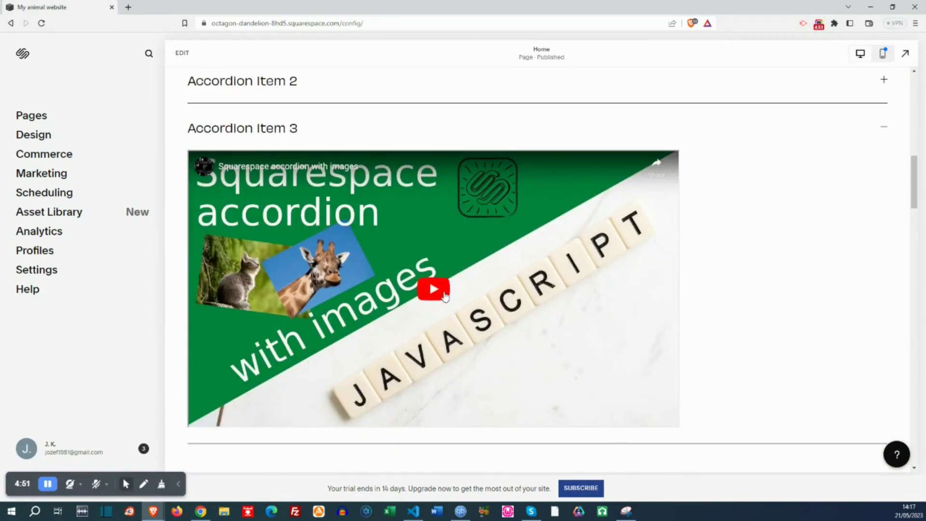
click(444, 293)
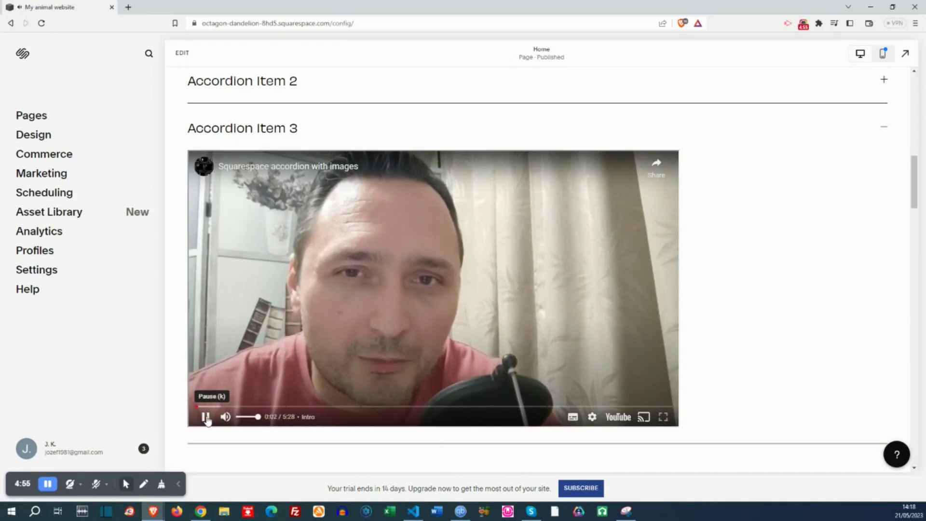
click(284, 407)
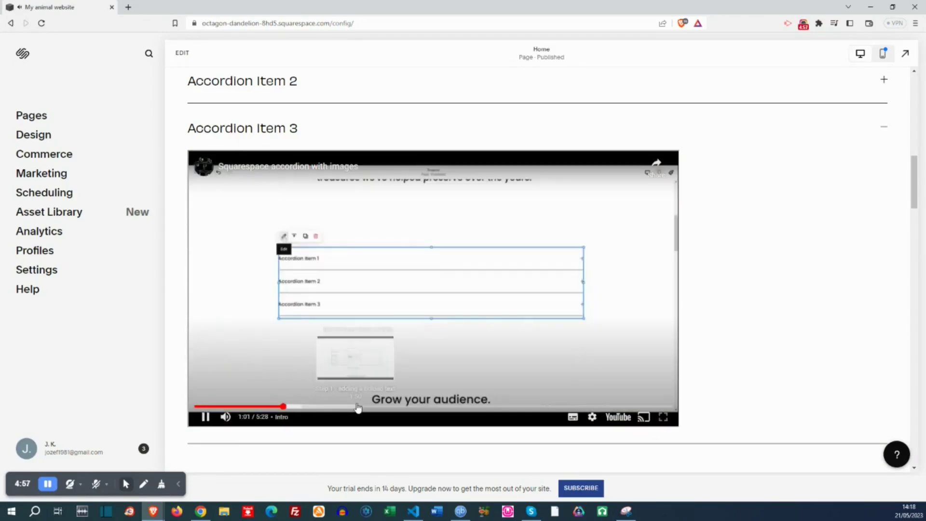
click(369, 407)
click(464, 407)
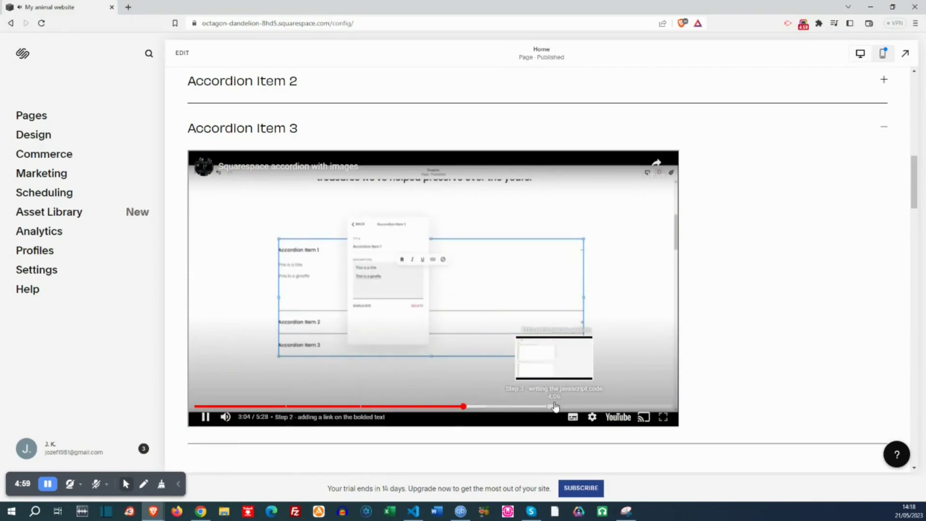
click(207, 418)
Expand Accordion Item 2 and play its video, then expand Item 1 to show the coffee image.
scroll(252, 275, up, 4)
click(317, 277)
scroll(316, 279, down, 1)
scroll(316, 280, down, 3)
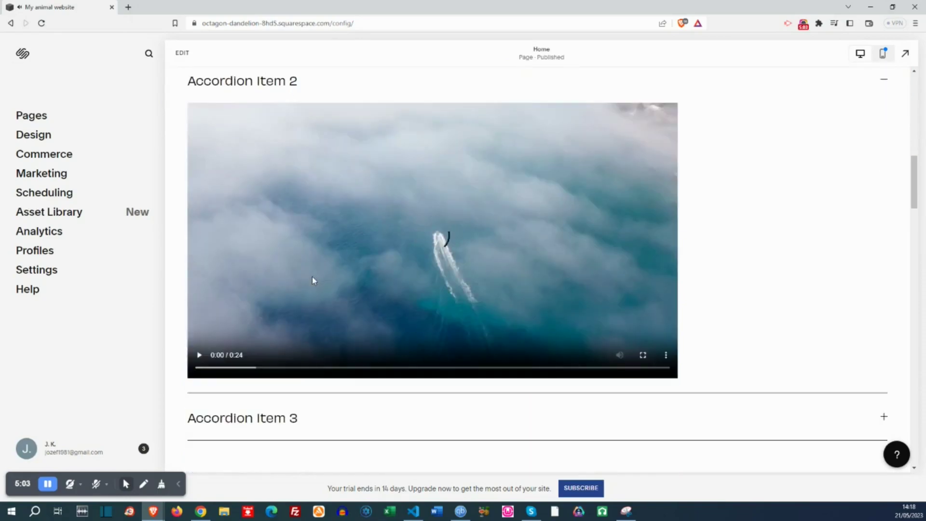
click(201, 358)
scroll(337, 265, up, 3)
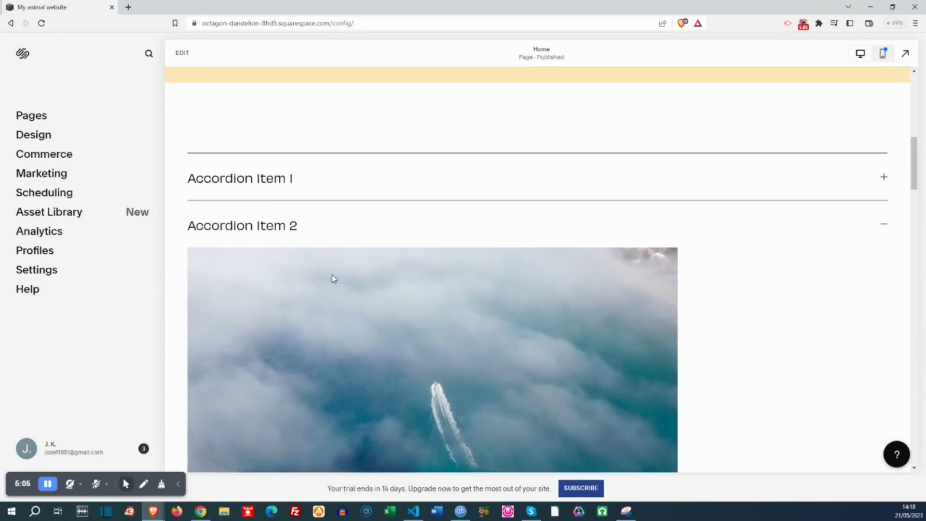
click(262, 184)
scroll(262, 183, down, 3)
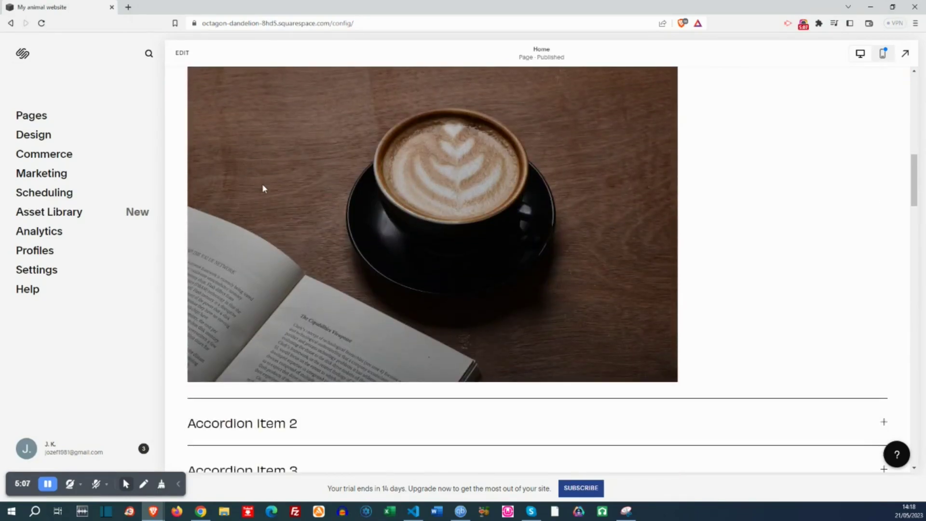
scroll(391, 201, up, 2)
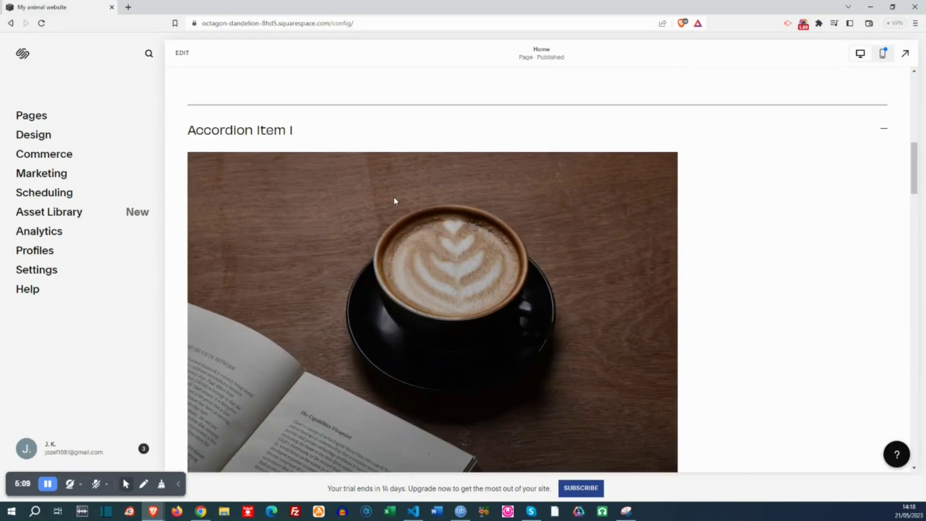
Open the browser developer tools docked below the page, showing the element tree.
right_click(295, 144)
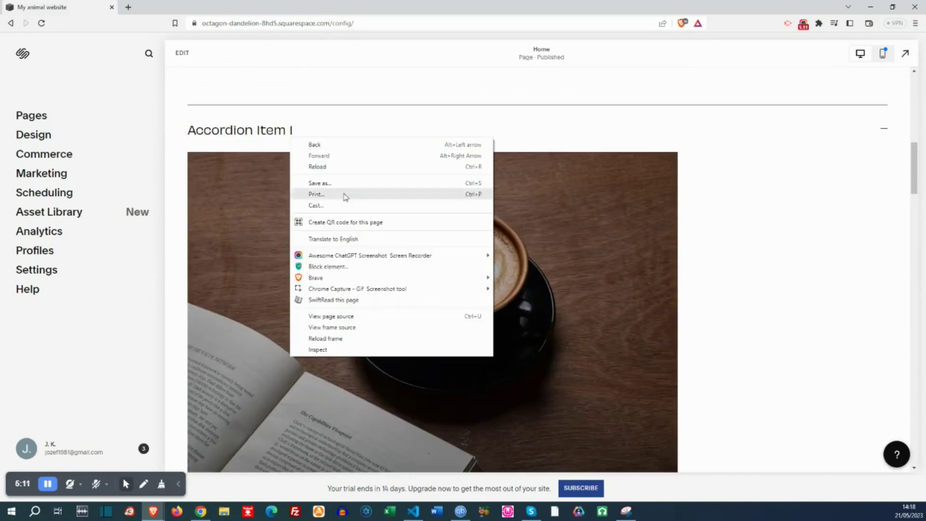
click(342, 348)
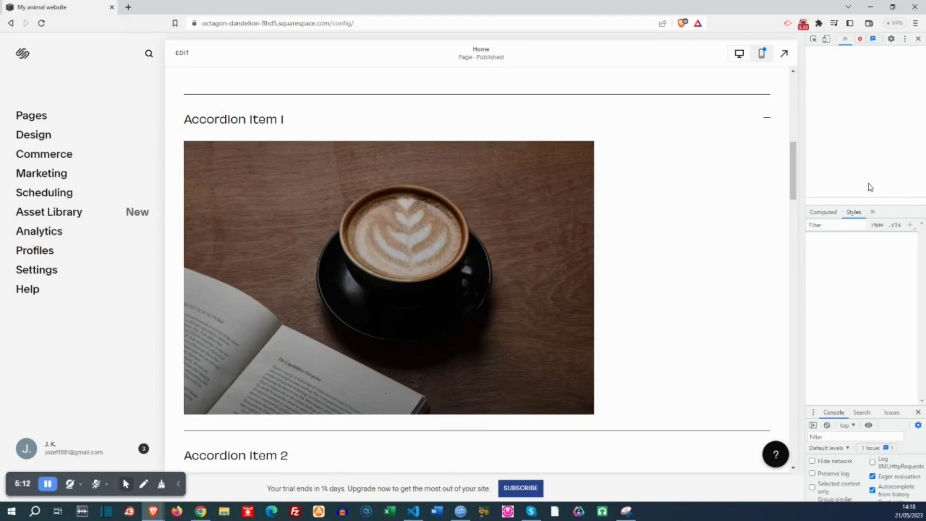
click(905, 39)
click(901, 55)
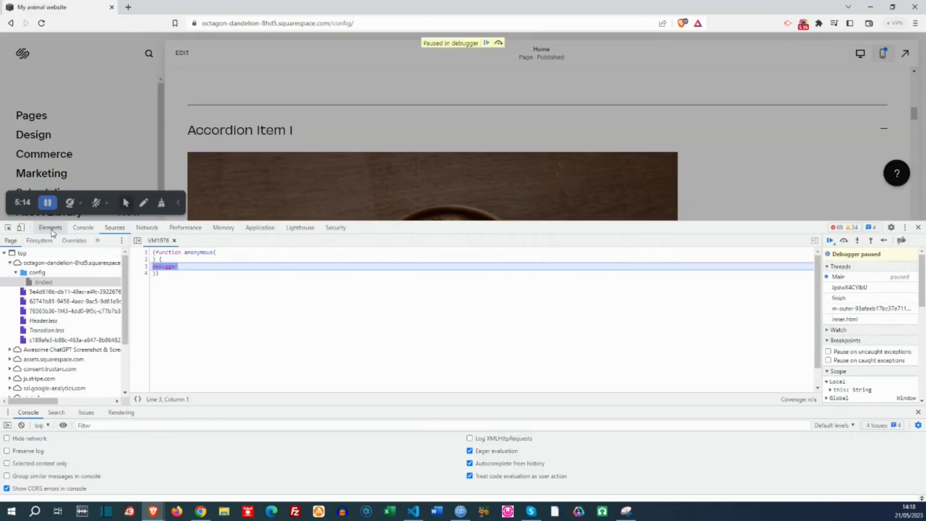
click(50, 231)
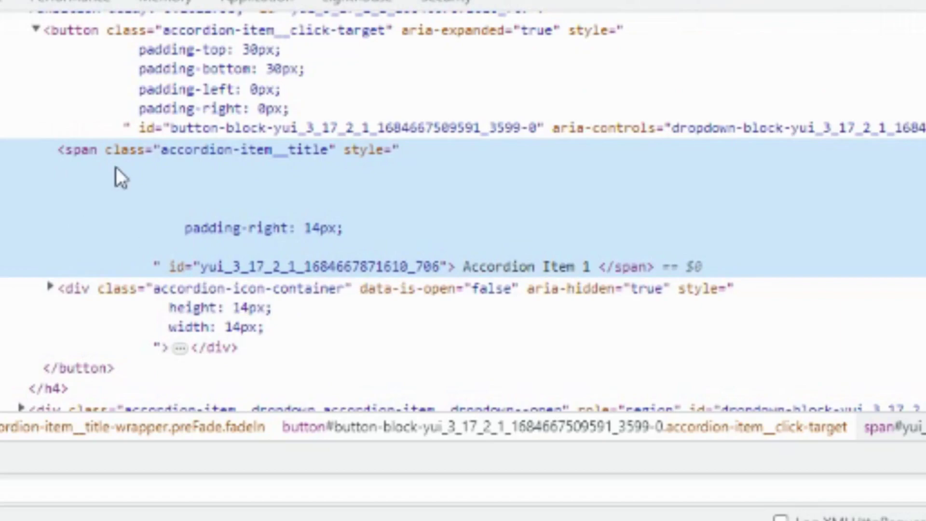
Expand the first accordion item's dropdown and paragraph markup to reveal the coffee img tag.
scroll(116, 166, down, 3)
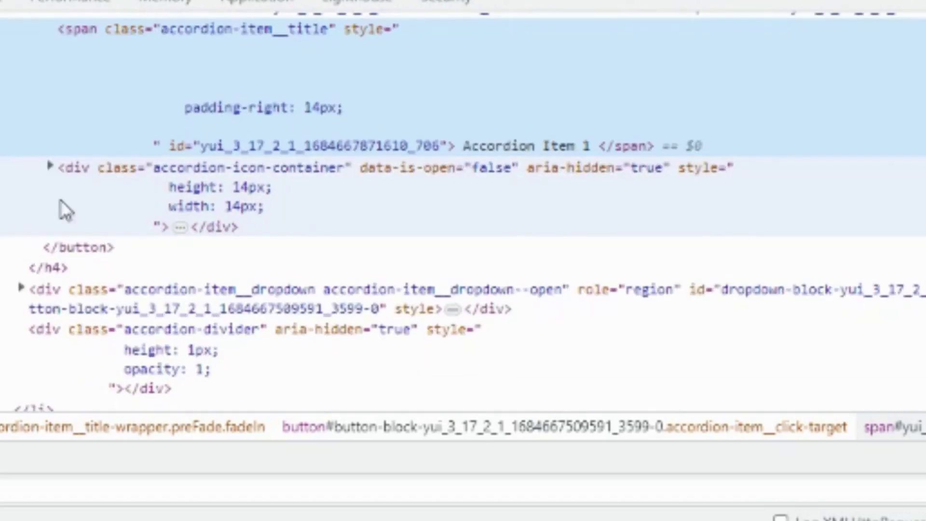
click(50, 167)
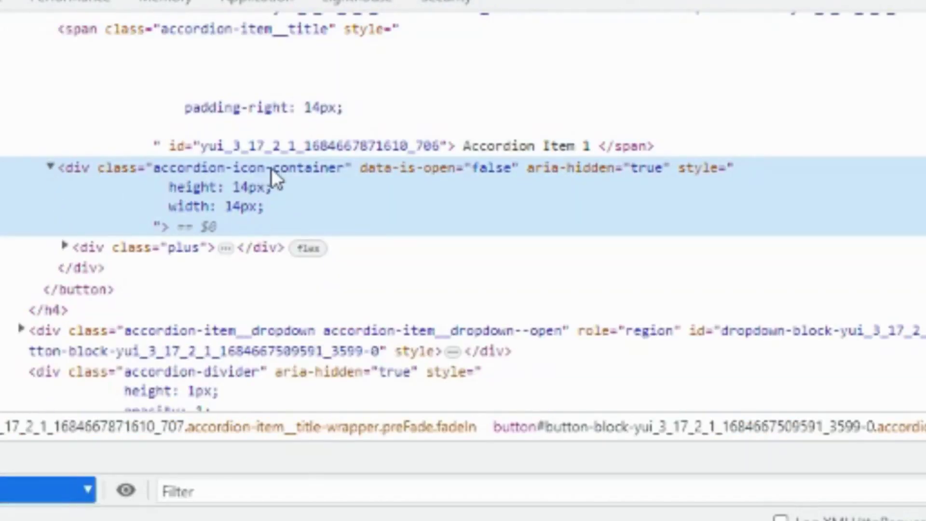
scroll(143, 260, down, 3)
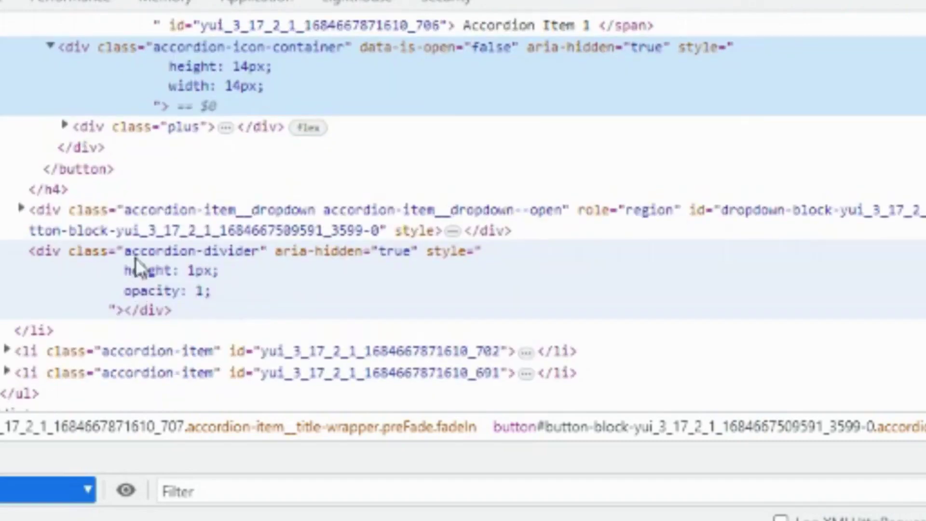
click(21, 212)
scroll(29, 218, down, 3)
scroll(97, 164, down, 3)
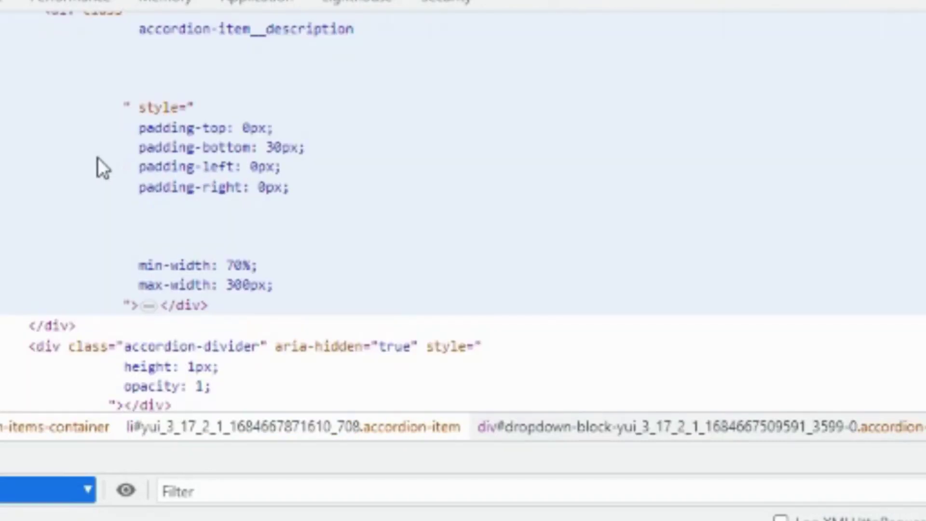
scroll(93, 297, down, 3)
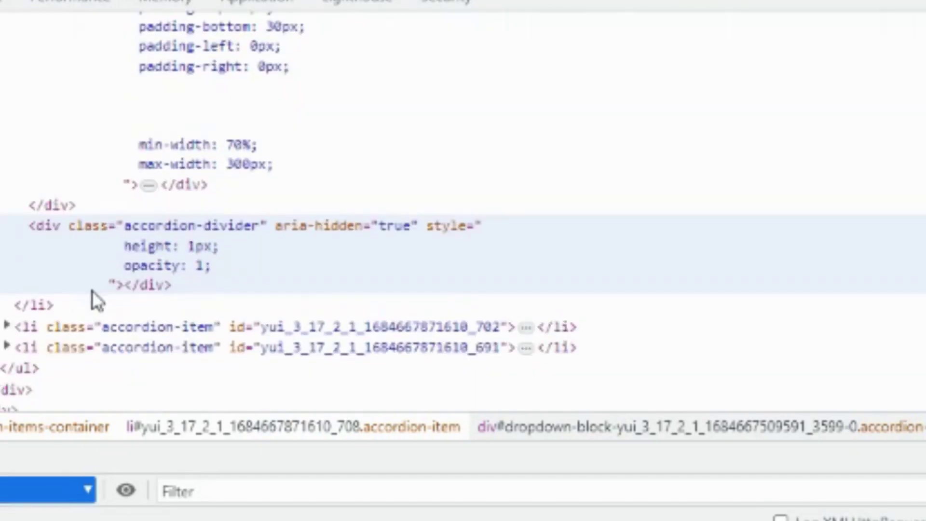
scroll(108, 220, up, 6)
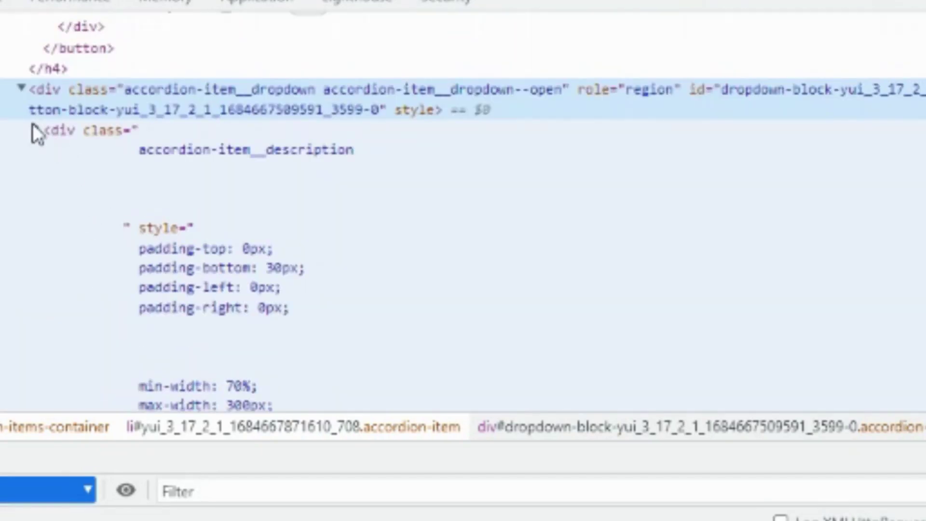
scroll(37, 136, down, 8)
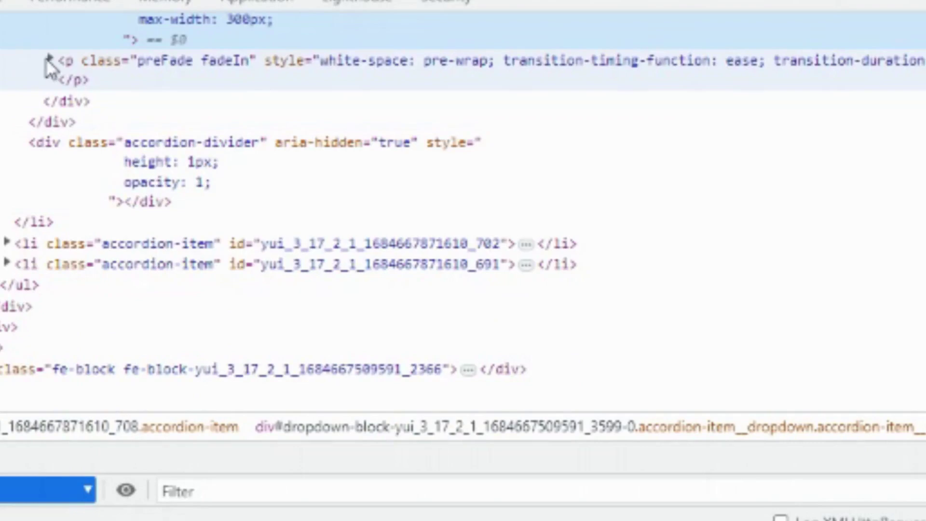
click(50, 59)
mouse_move(198, 89)
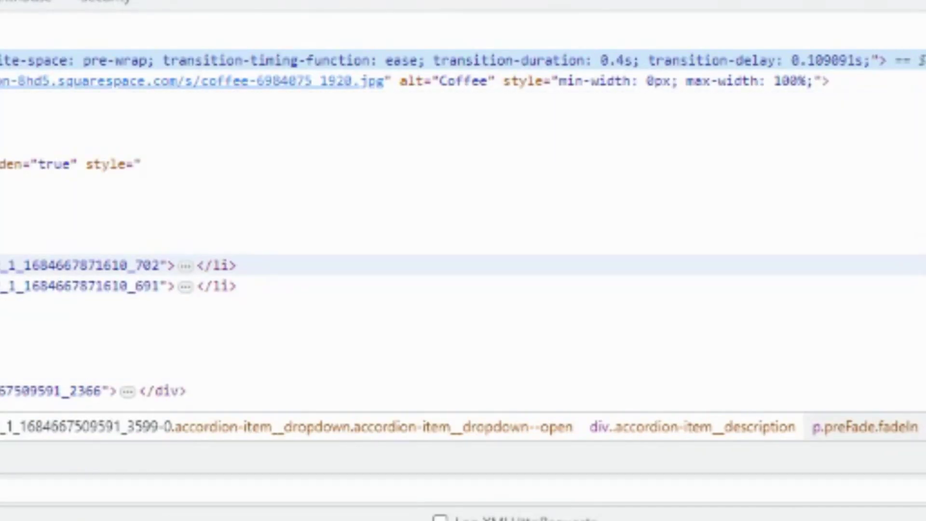
click(121, 265)
Expand the second accordion item's markup down to its video element and mp4 source.
key(Right)
scroll(463, 218, down, 5)
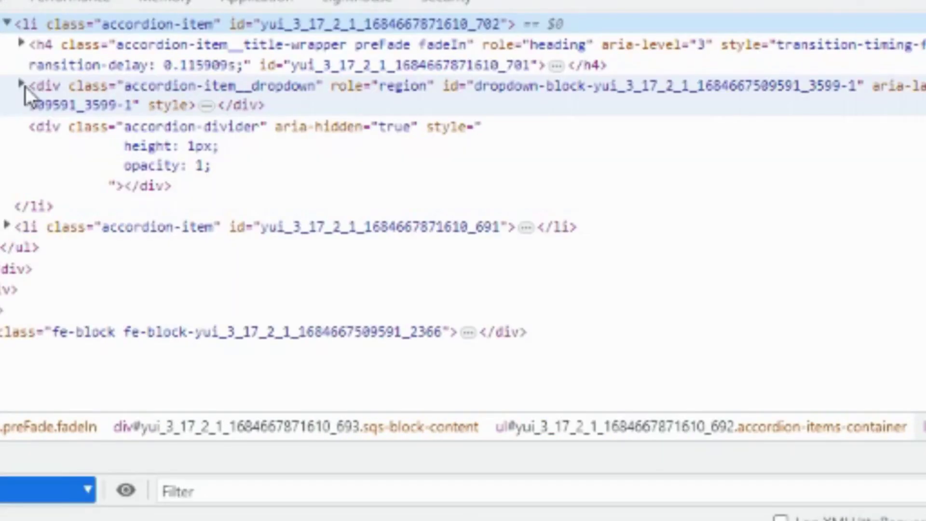
click(25, 85)
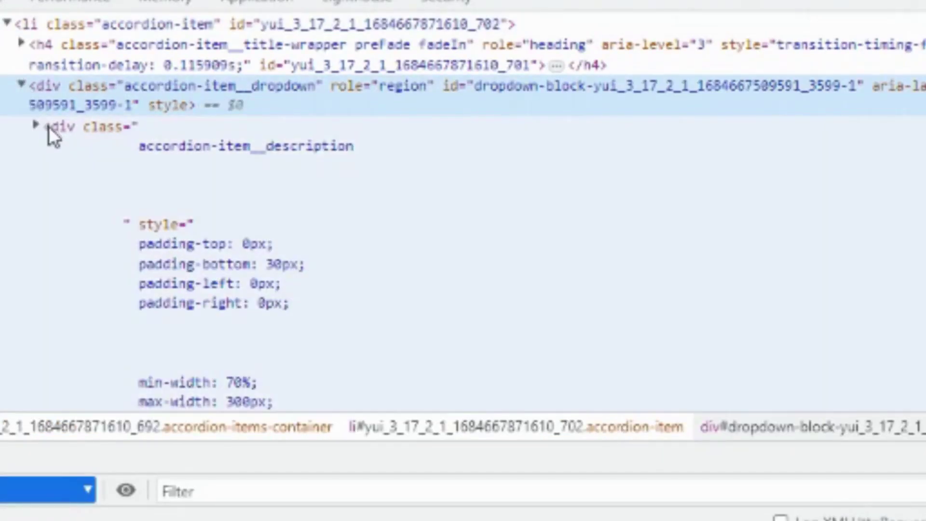
click(36, 126)
scroll(42, 128, down, 8)
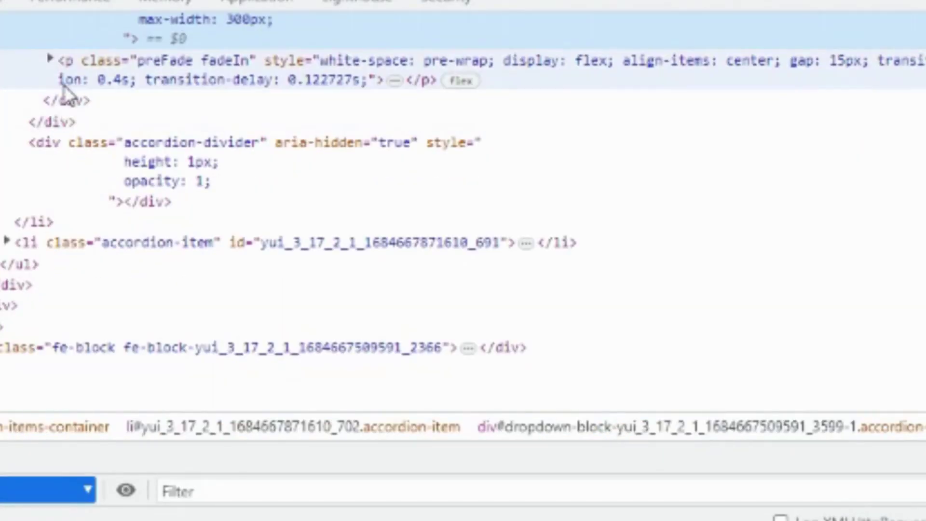
click(52, 60)
click(50, 59)
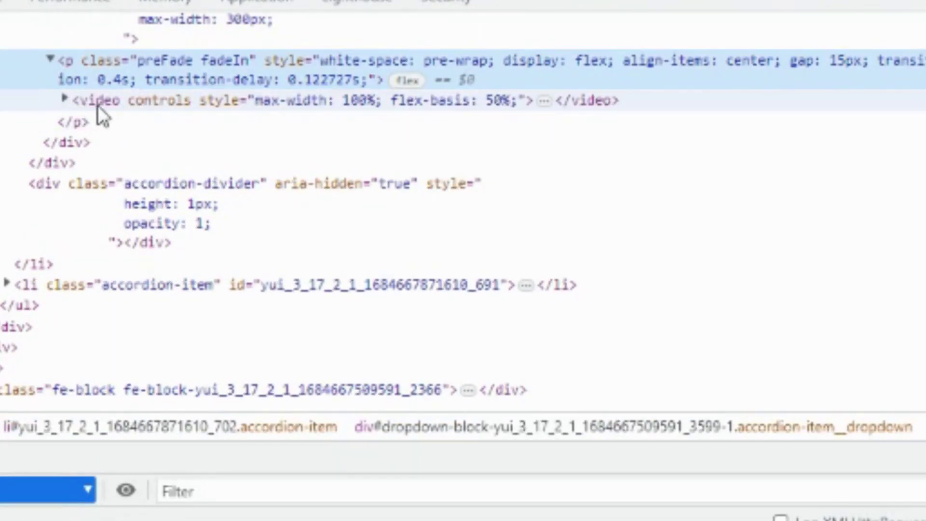
click(66, 99)
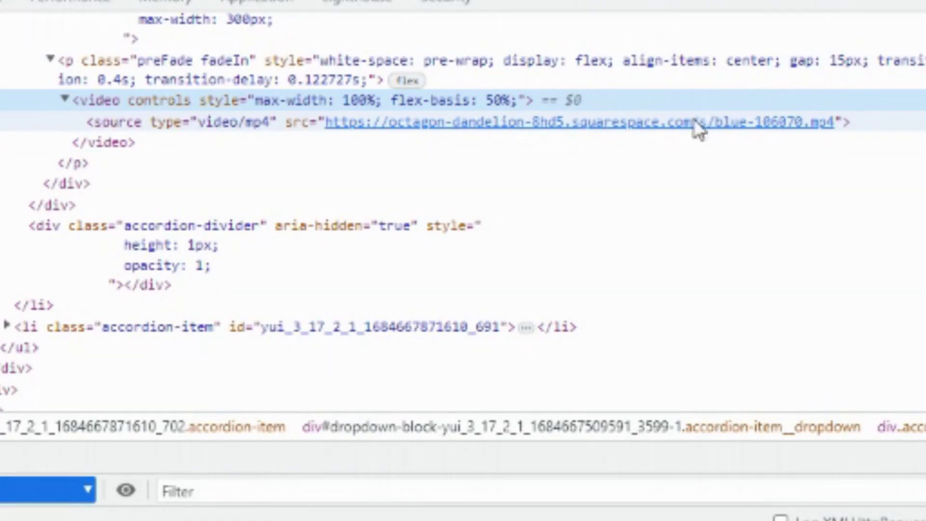
scroll(124, 150, down, 3)
Expand the third accordion item's dropdown, description and paragraph to reveal the YouTube iframe.
click(8, 207)
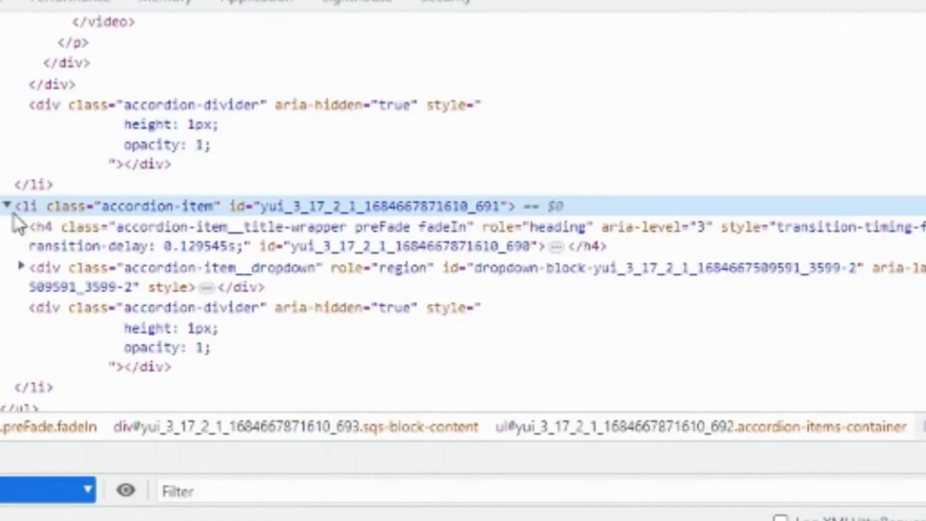
click(21, 267)
scroll(12, 253, down, 6)
scroll(13, 251, up, 2)
click(37, 64)
scroll(55, 155, down, 3)
click(51, 263)
scroll(52, 259, down, 6)
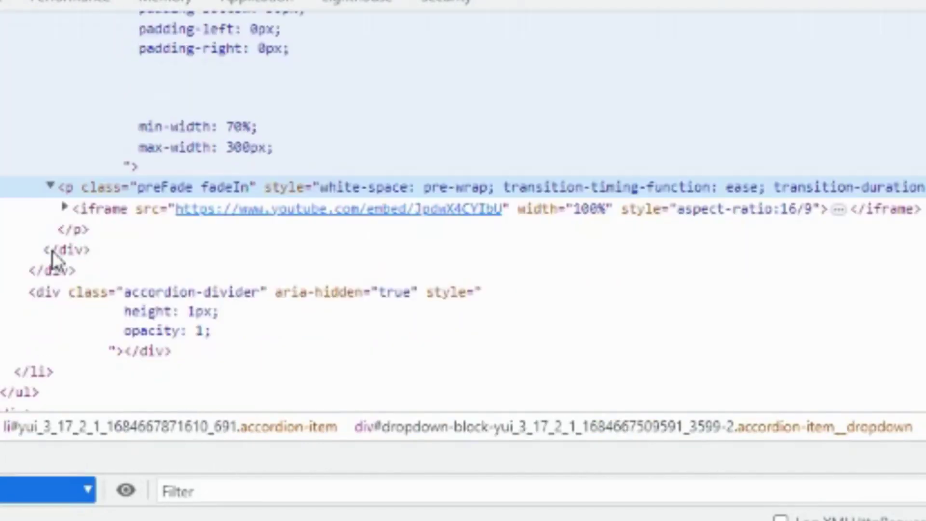
scroll(121, 193, up, 3)
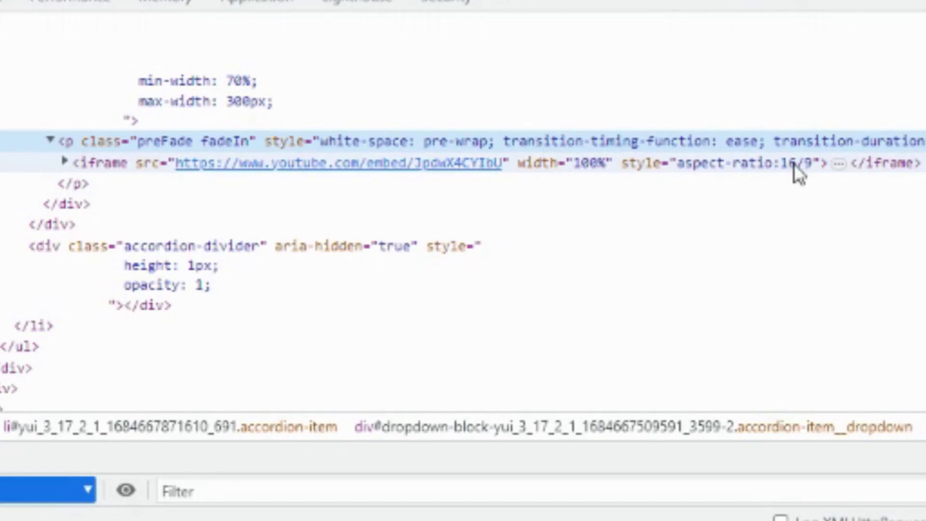
Expand the iframe's embedded document through html and body to the YouTube player, then close DevTools.
click(64, 163)
click(79, 183)
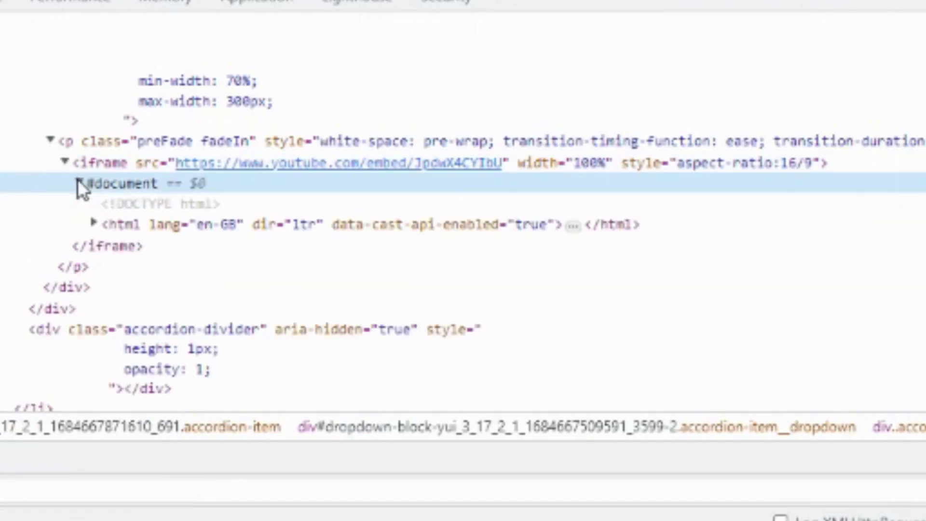
click(93, 222)
click(109, 266)
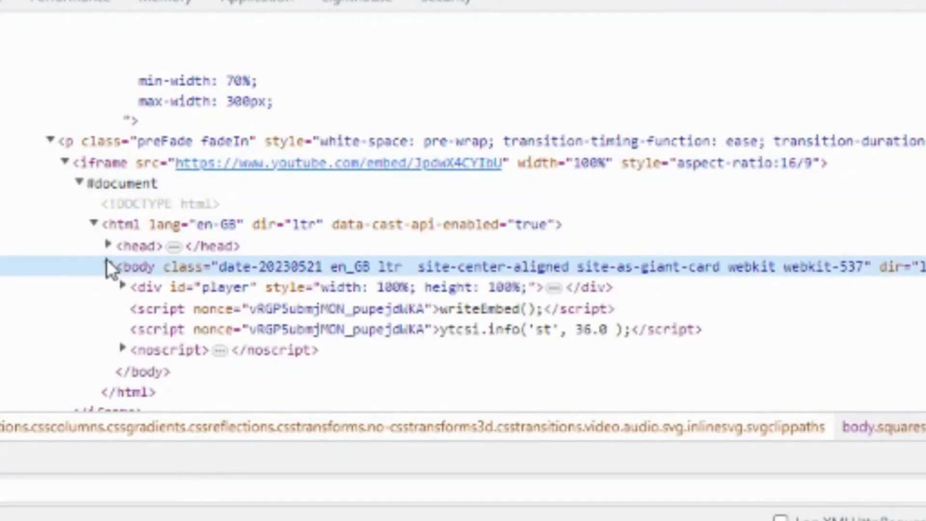
click(124, 286)
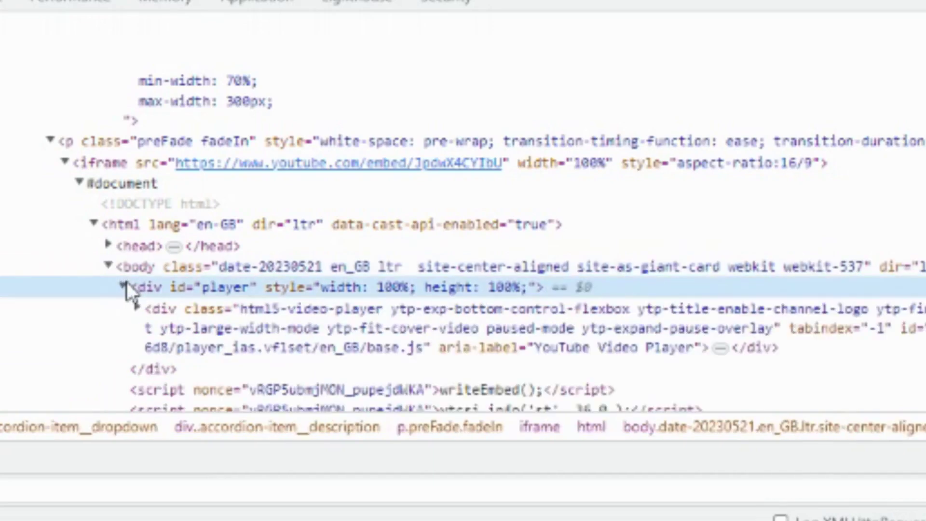
scroll(129, 282, down, 5)
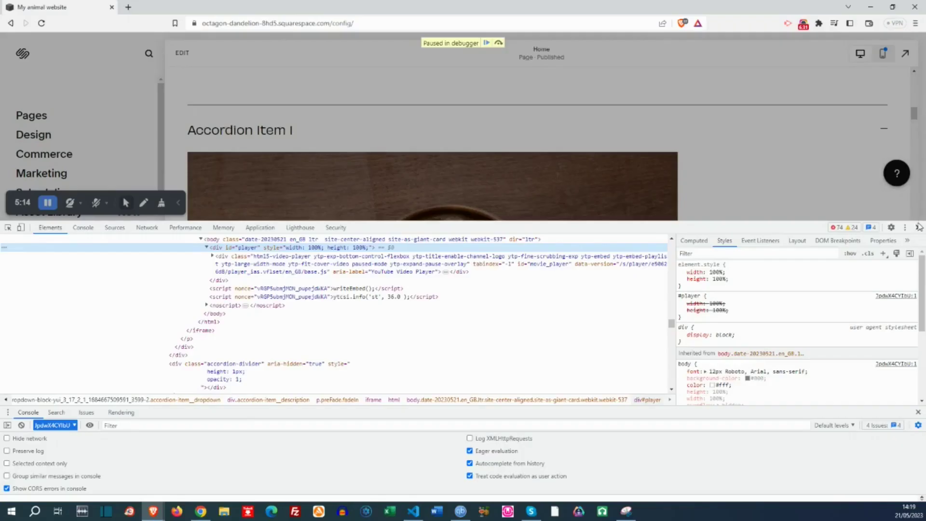
click(920, 227)
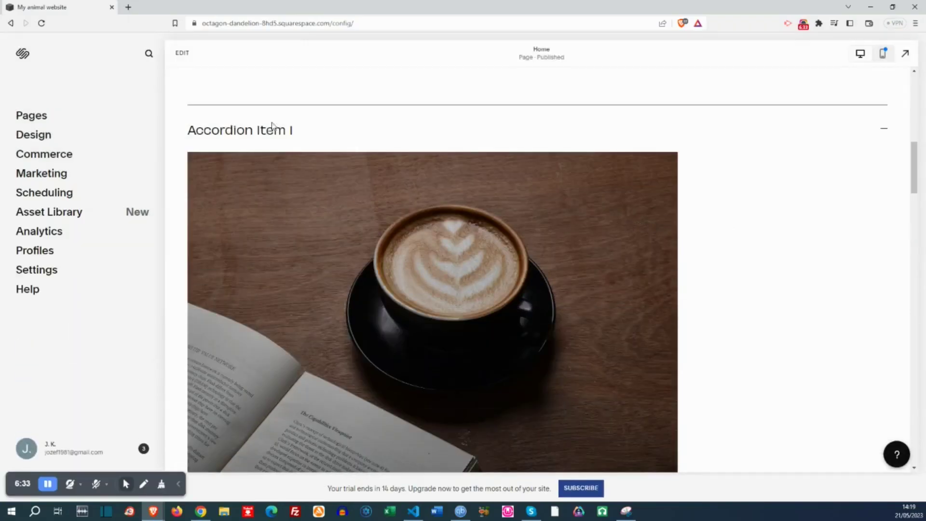
Re-enter the home page editor and open Accordion Item 1 from the accordion's item list.
scroll(289, 172, down, 4)
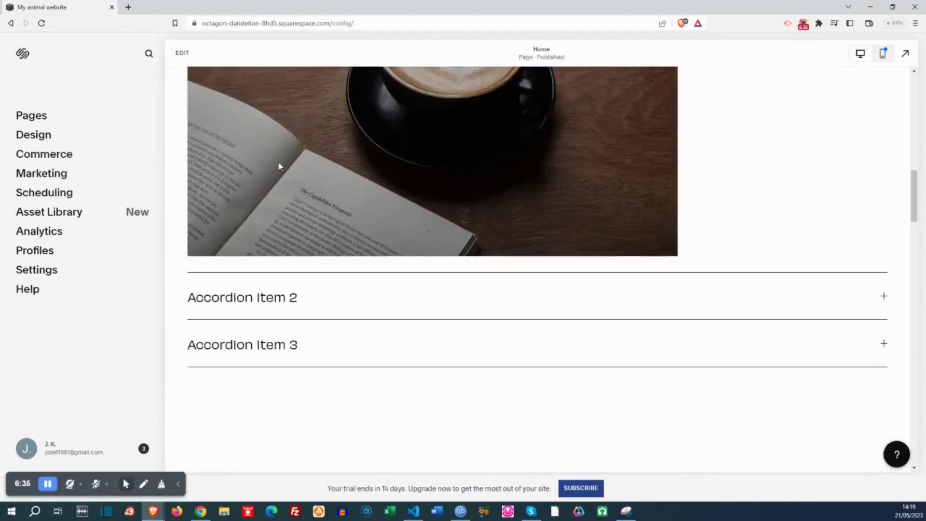
scroll(277, 162, up, 3)
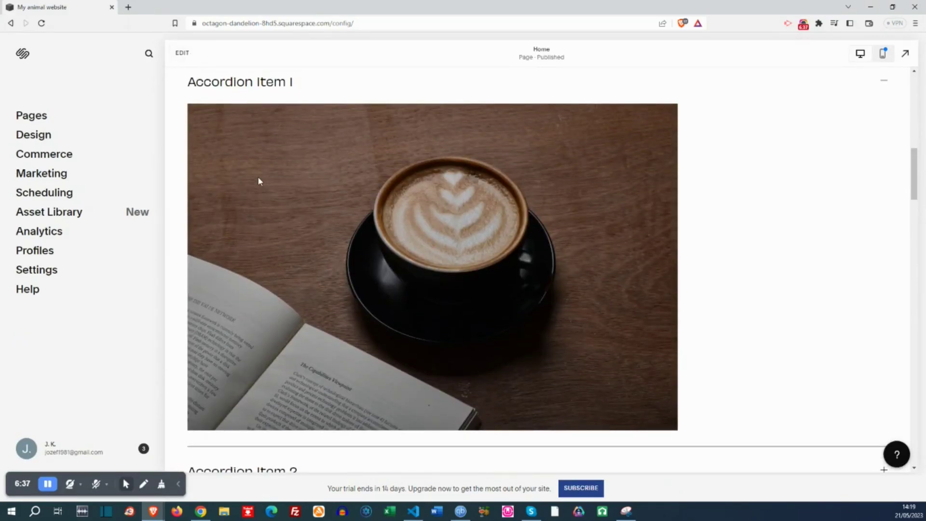
click(177, 53)
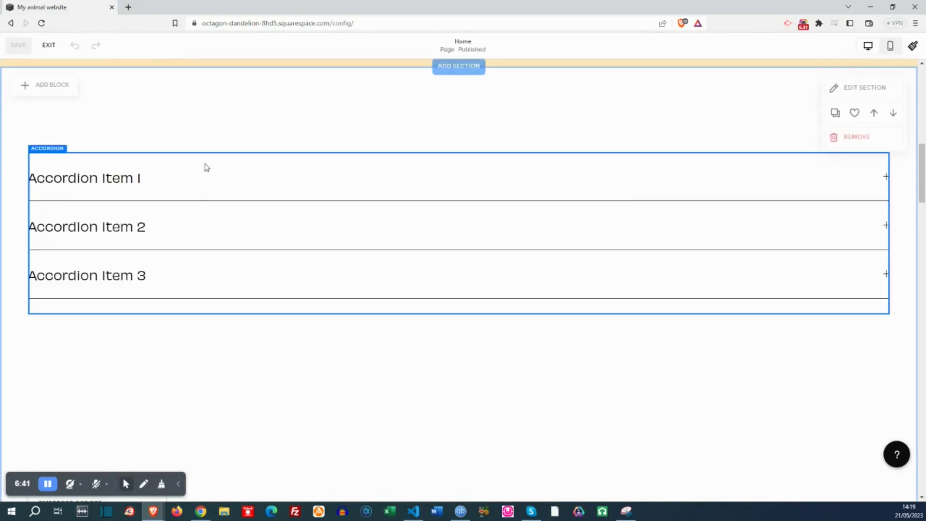
click(184, 187)
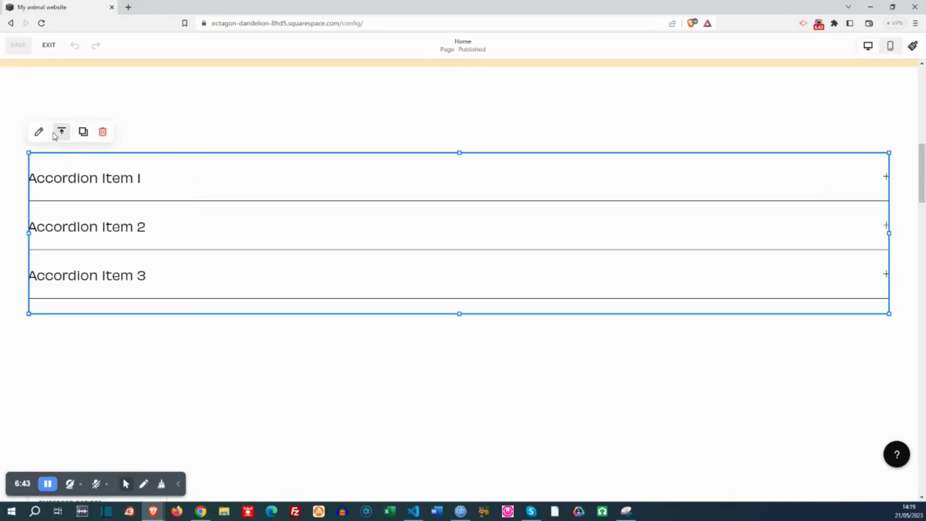
click(39, 132)
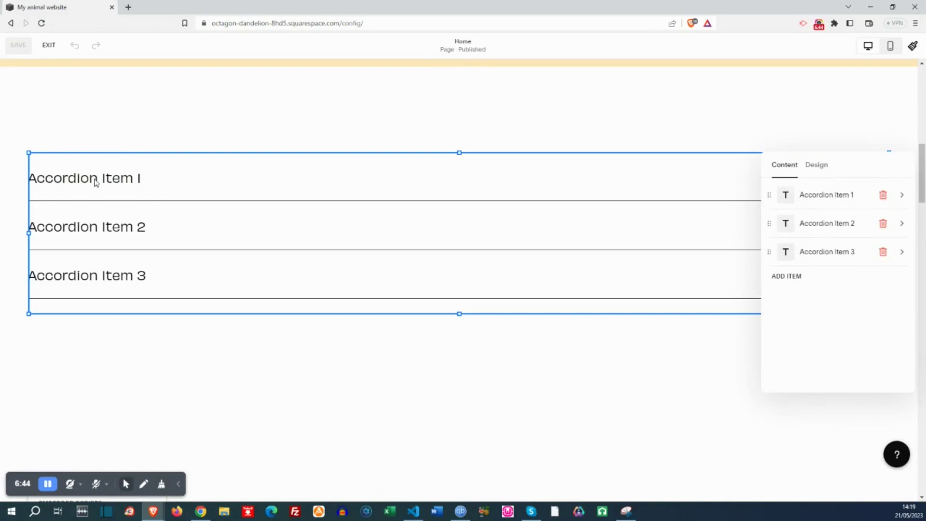
click(836, 196)
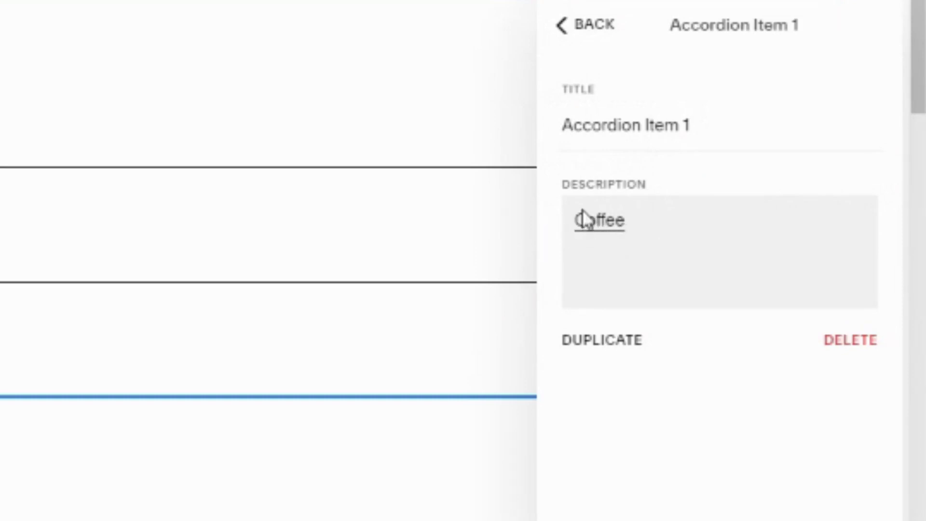
click(633, 225)
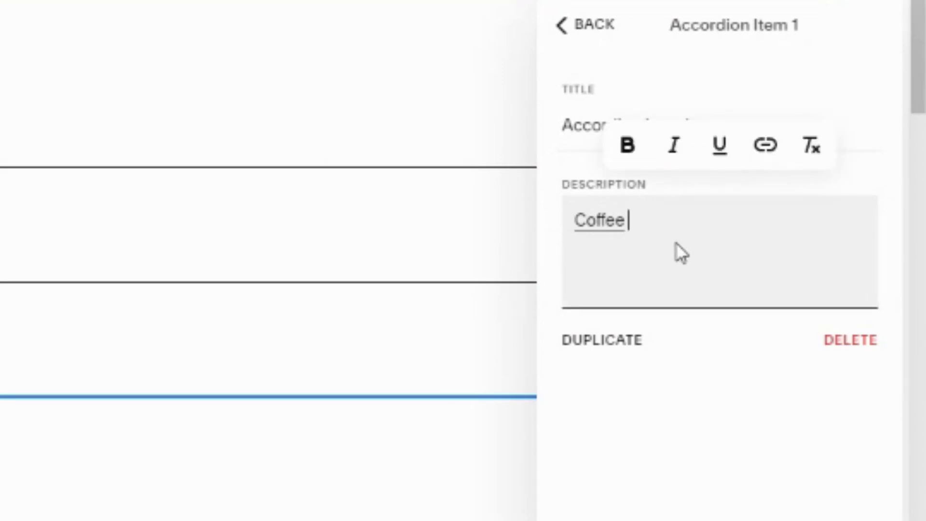
text([)
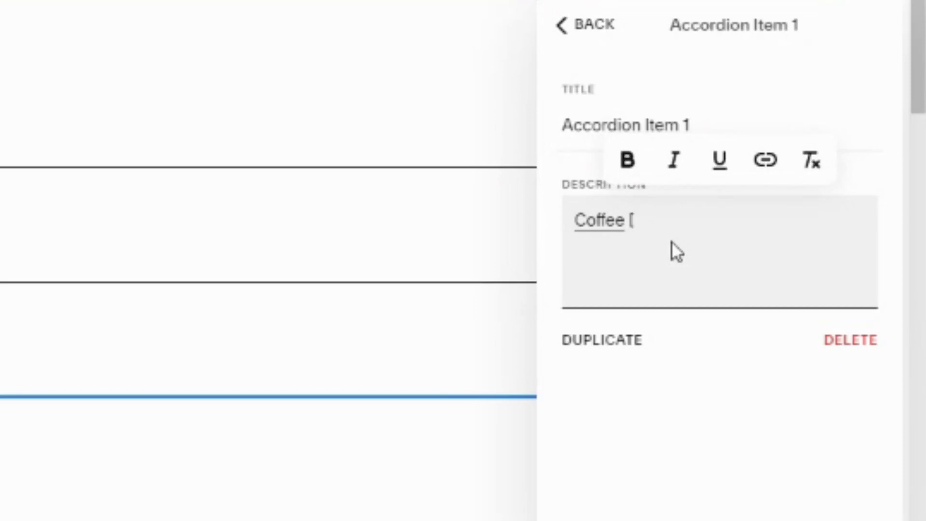
text(])
text(==)
key(BackSpace)
key(BackSpace)
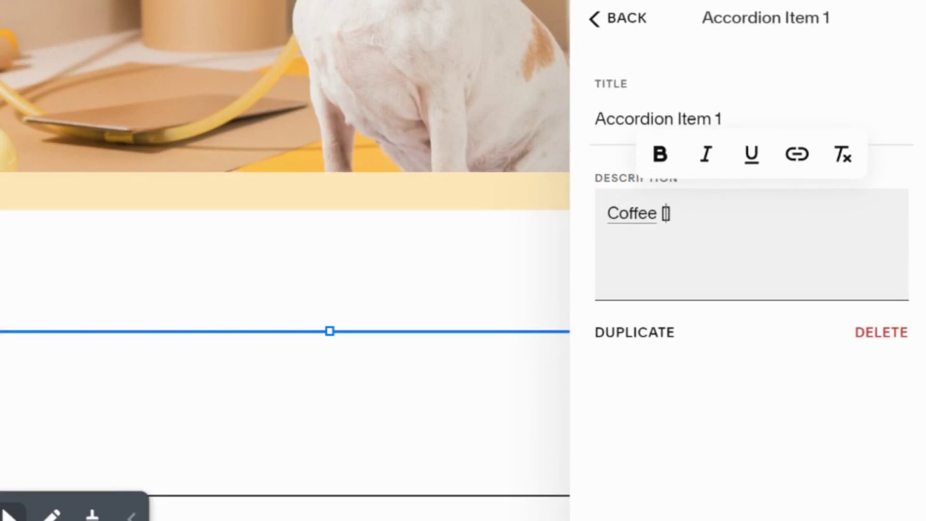
text(http://)
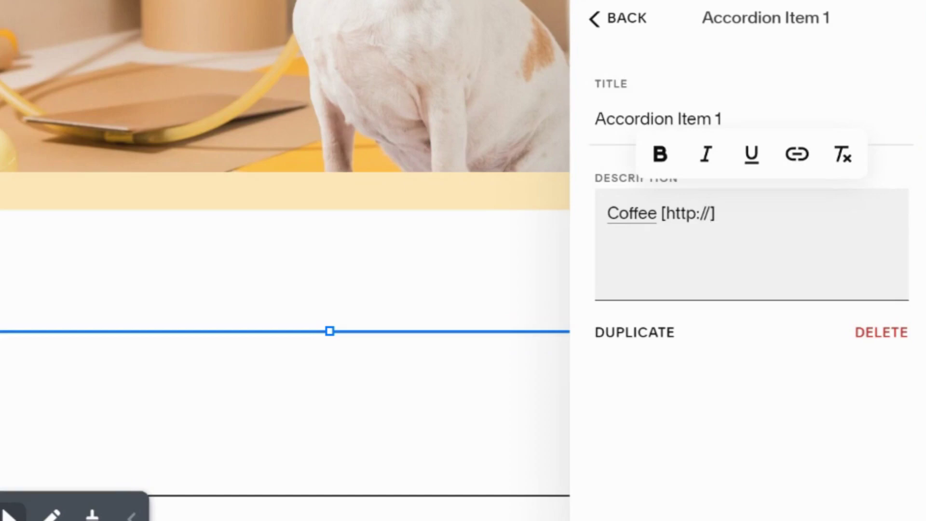
text(www.youtube.)
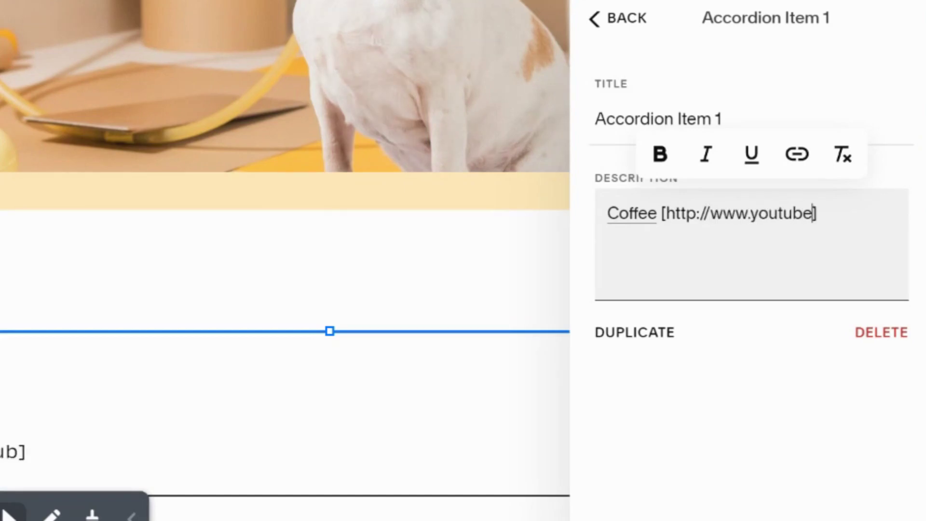
text(com)
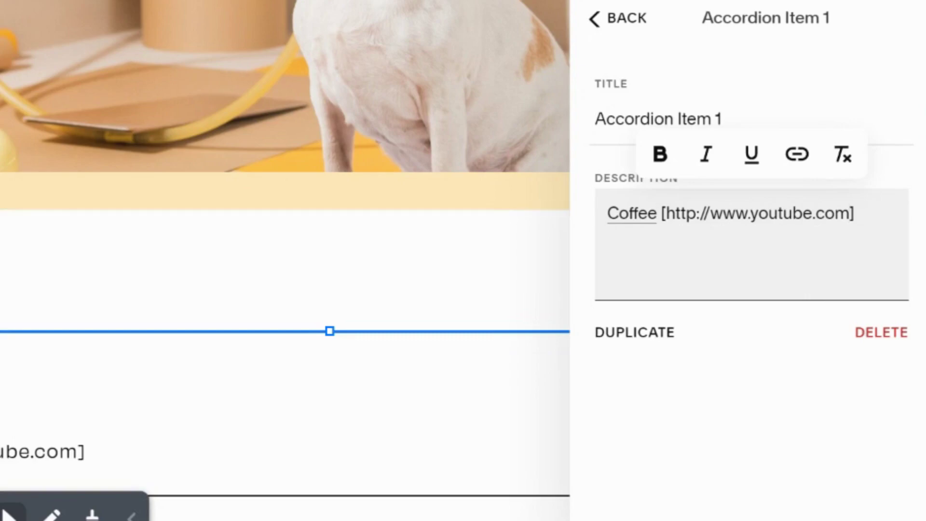
key(Escape)
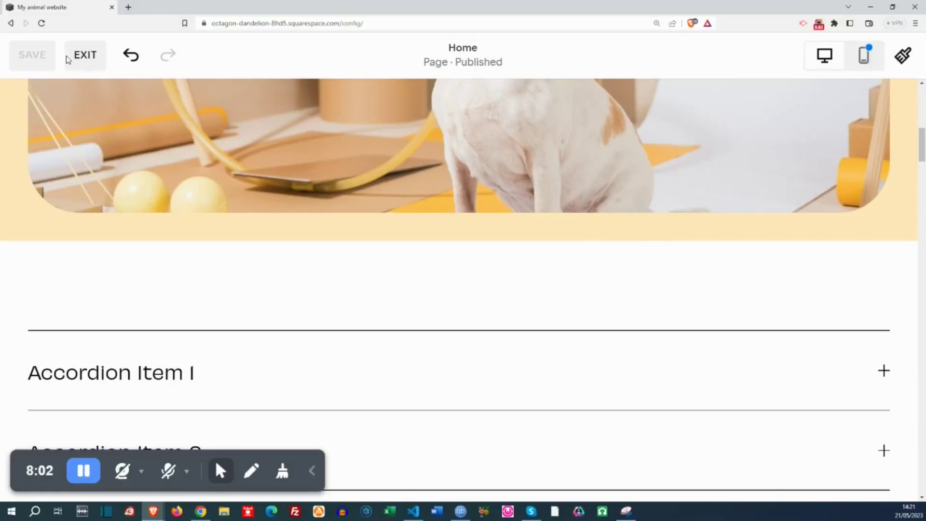
Leave the editor and expand Accordion Item 1 on the page to preview its content.
click(83, 63)
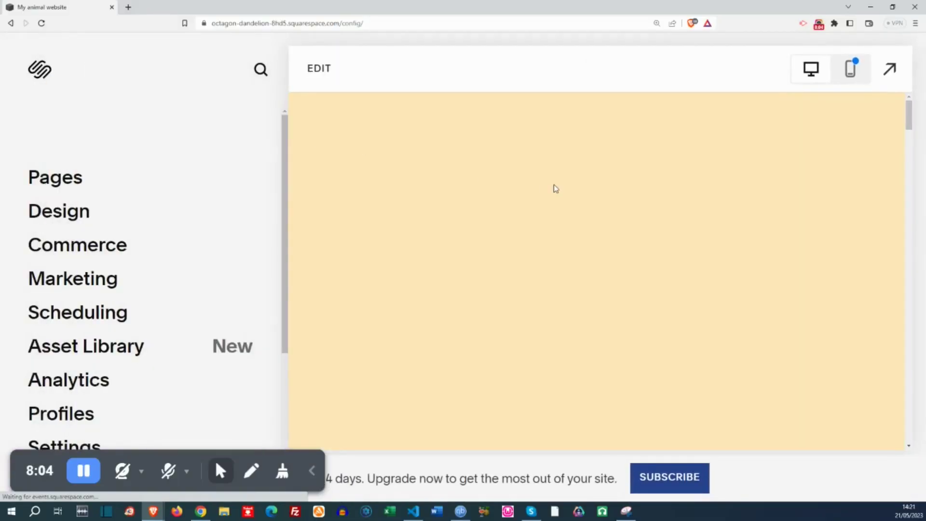
scroll(546, 193, down, 10)
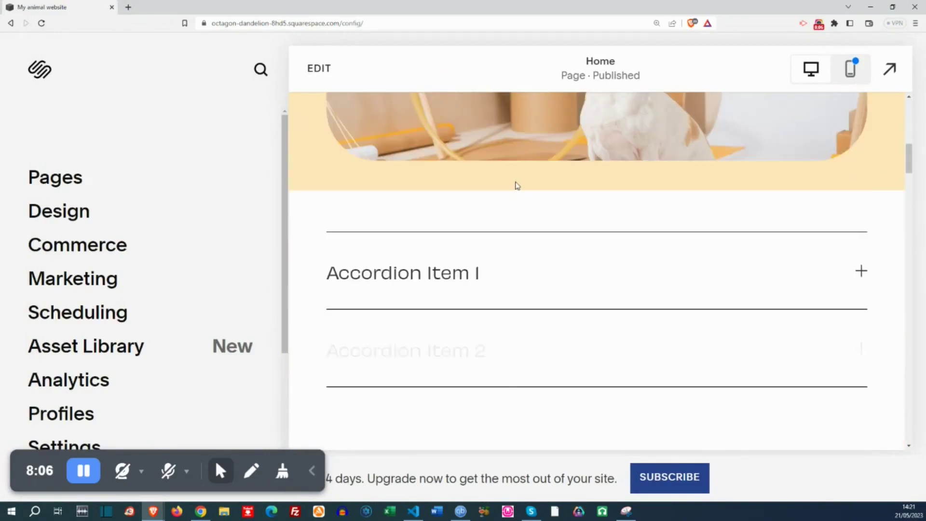
click(468, 190)
scroll(416, 263, down, 4)
scroll(467, 251, up, 2)
Reopen Accordion Item 1's title and description for editing and begin selecting Coffee.
click(486, 239)
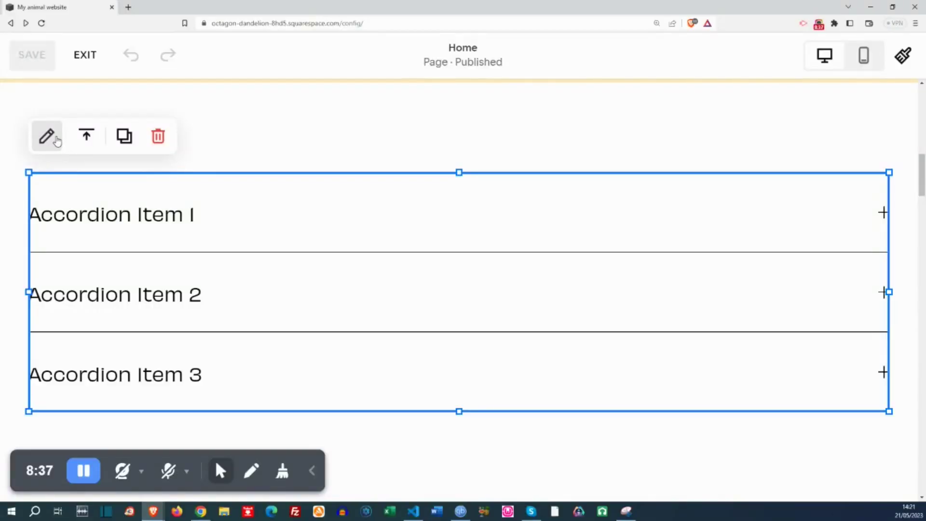
click(57, 140)
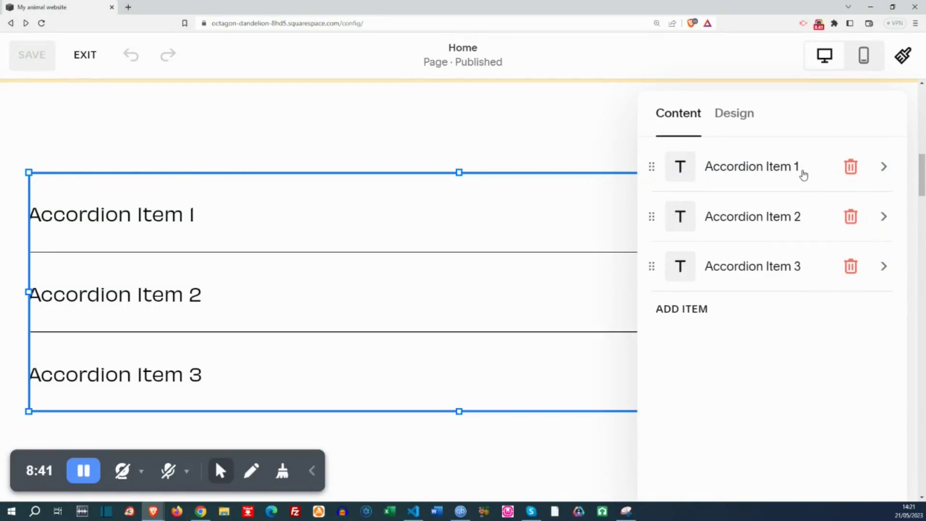
click(802, 171)
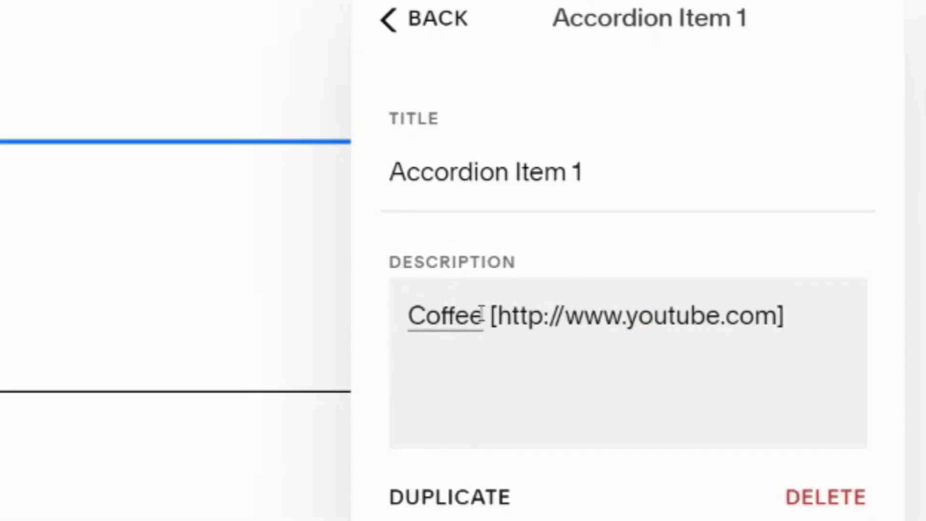
drag(702, 258, 697, 257)
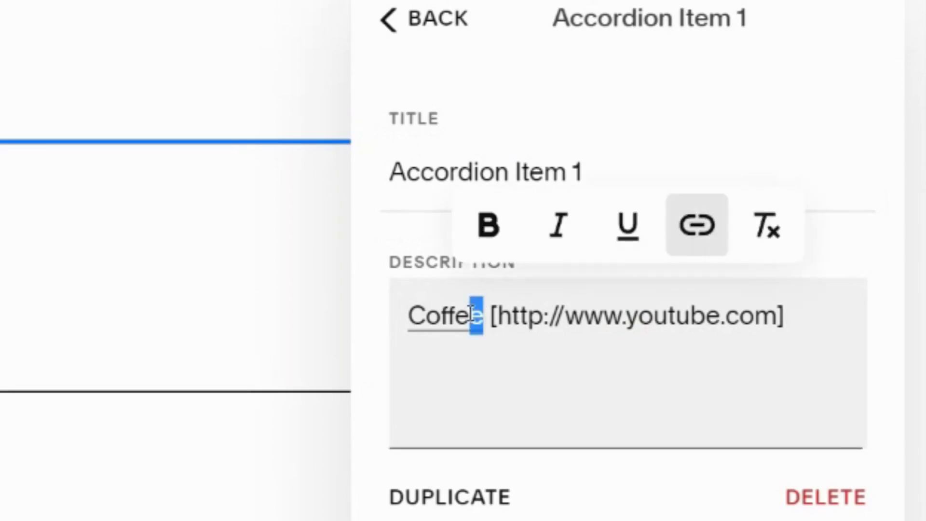
Set the Coffee file link to coffee-6984075_1920.jpg to open in a new window, apply it, and exit.
drag(472, 316, 405, 314)
click(701, 237)
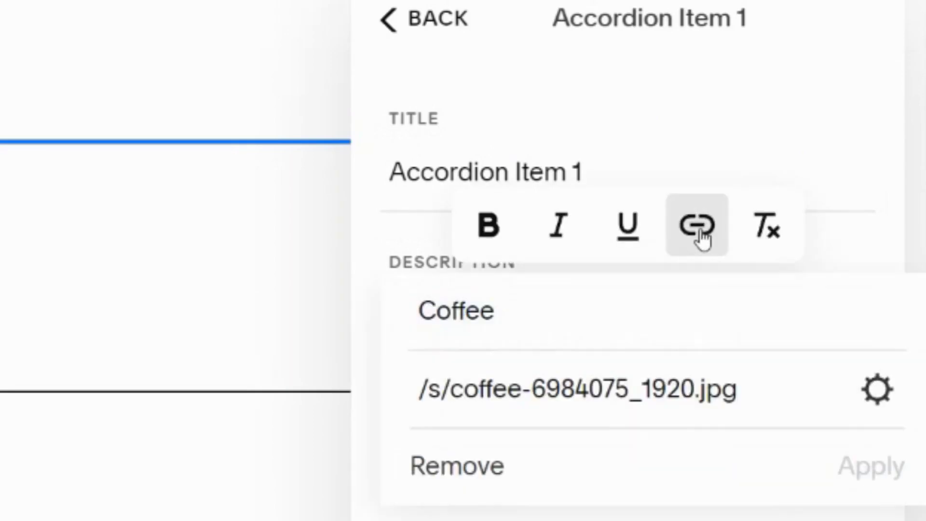
click(890, 388)
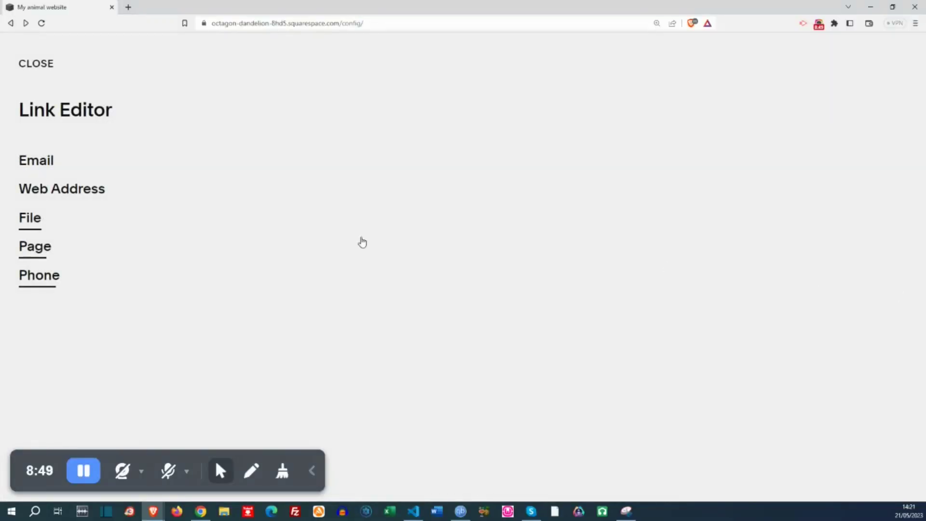
click(37, 220)
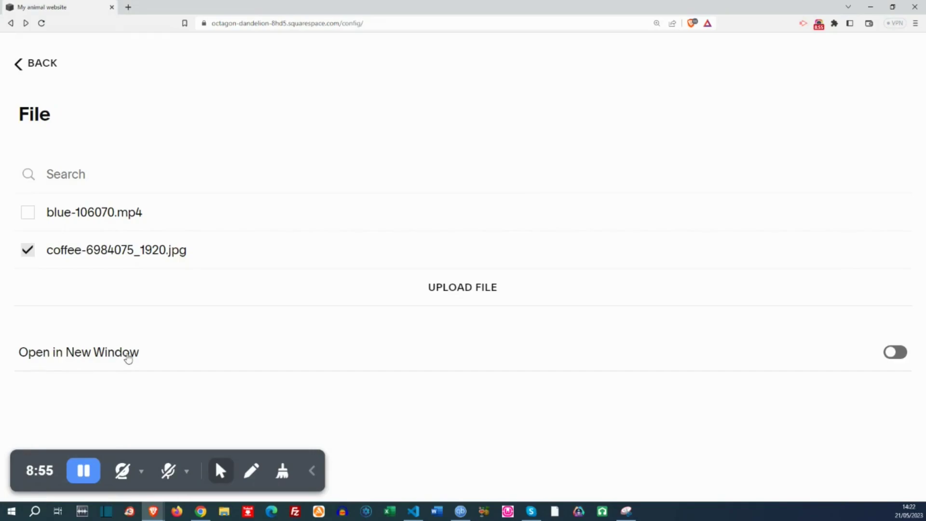
click(894, 354)
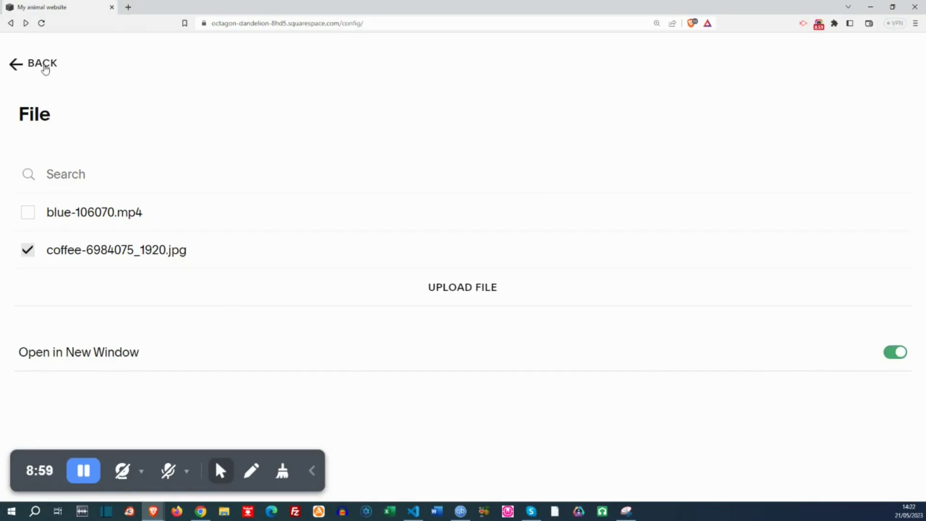
click(41, 67)
click(31, 66)
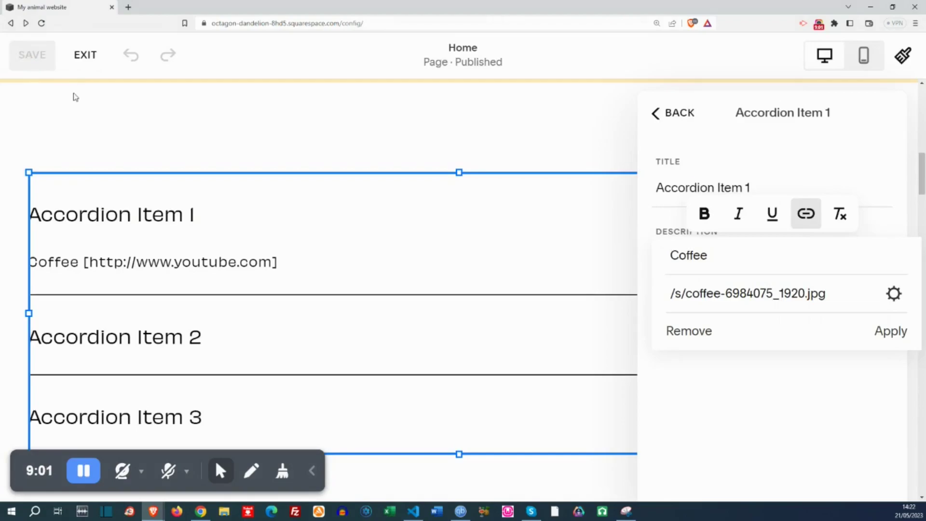
click(895, 338)
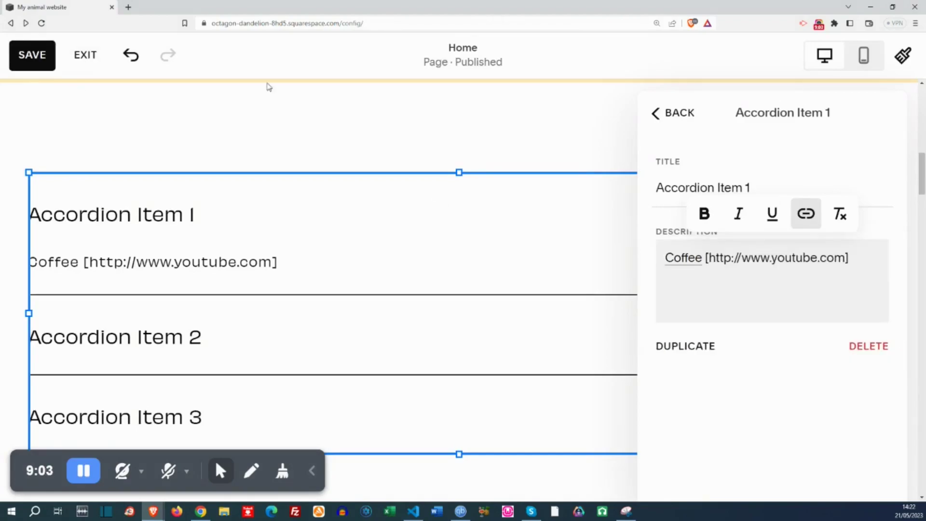
click(84, 62)
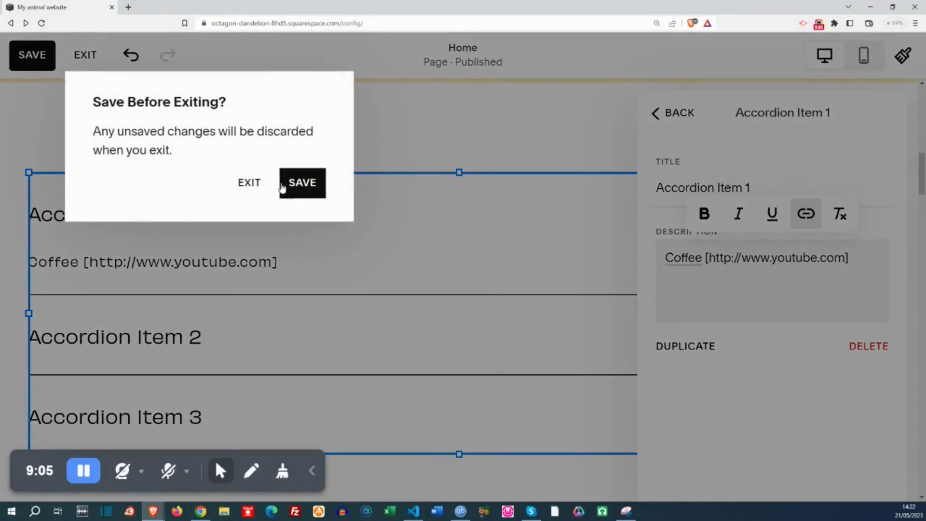
Save before exiting and expand Accordion Item 1 on the live page to view the coffee photo.
click(309, 192)
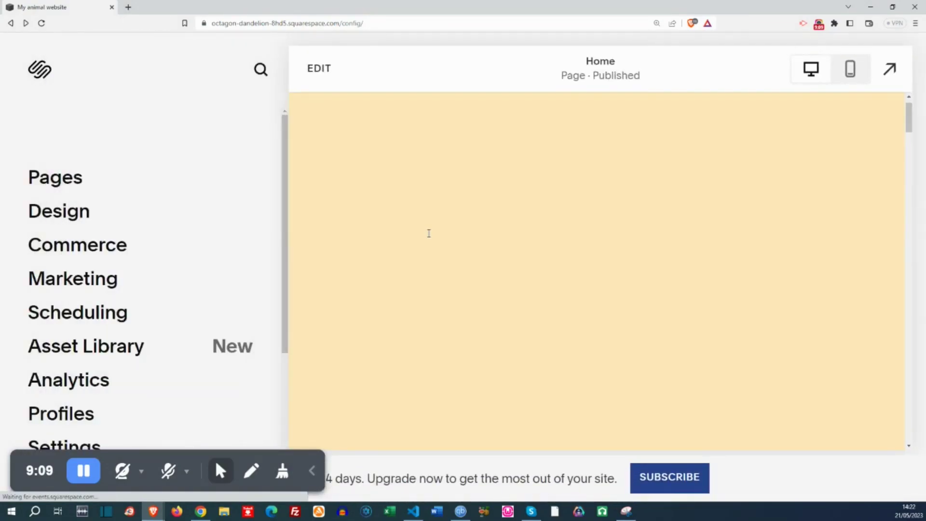
scroll(425, 236, down, 5)
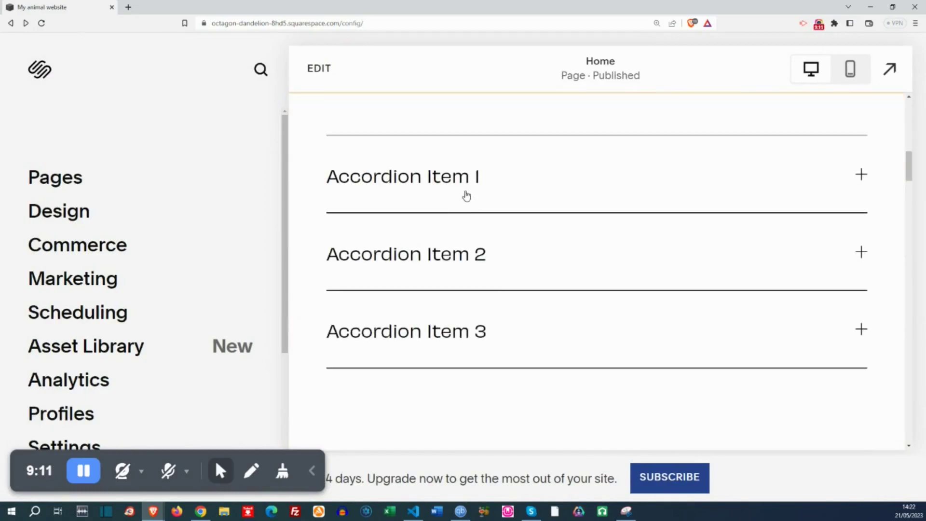
click(466, 195)
scroll(463, 190, down, 3)
scroll(463, 187, up, 1)
scroll(462, 188, up, 2)
scroll(492, 234, down, 1)
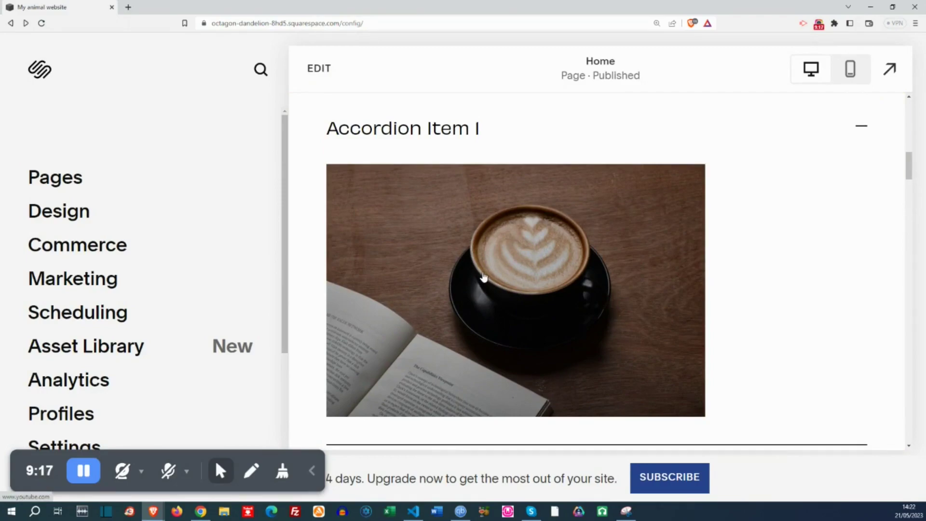
Click the coffee photo to test its link, then close the YouTube tab it opened.
click(483, 277)
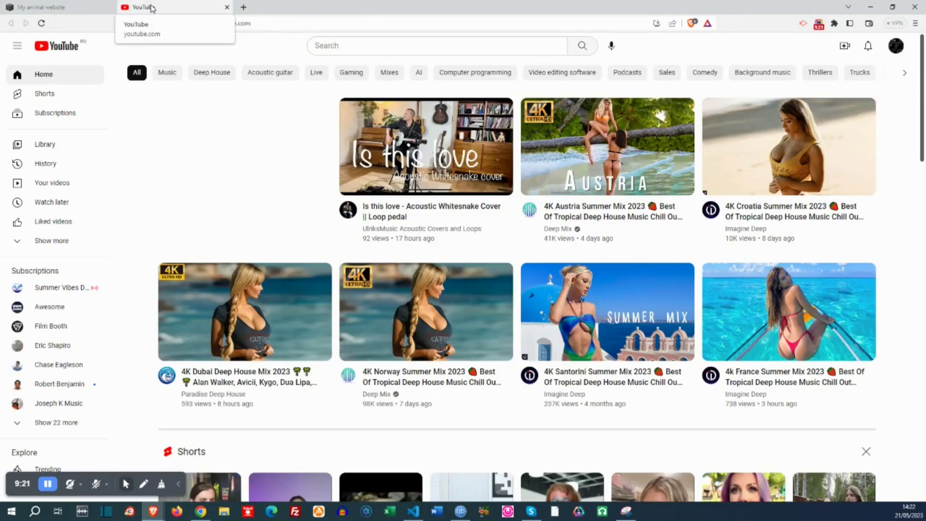
middle_click(152, 8)
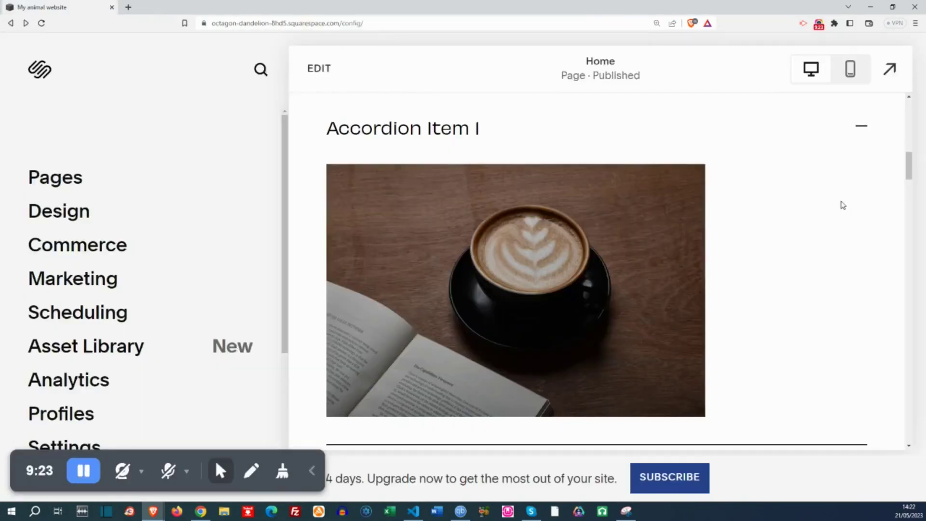
scroll(806, 212, down, 2)
scroll(806, 215, up, 2)
scroll(806, 216, up, 1)
scroll(802, 218, down, 3)
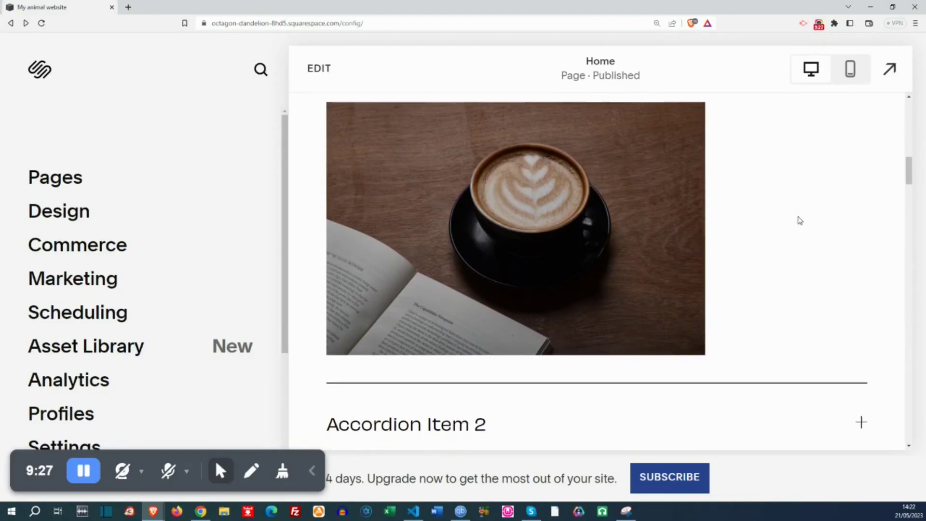
scroll(799, 220, up, 3)
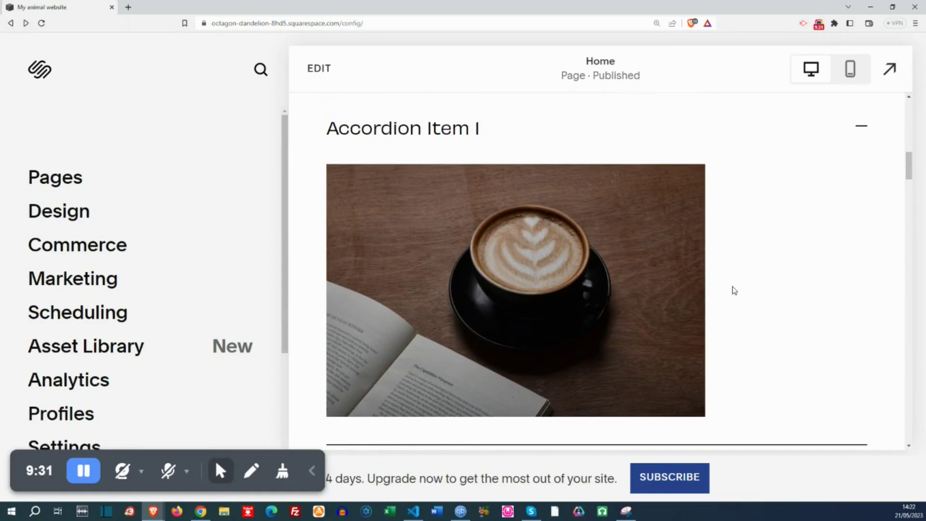
Type 'My coffee is so good' after the image in Item 1's description, close the editor, and save.
click(319, 68)
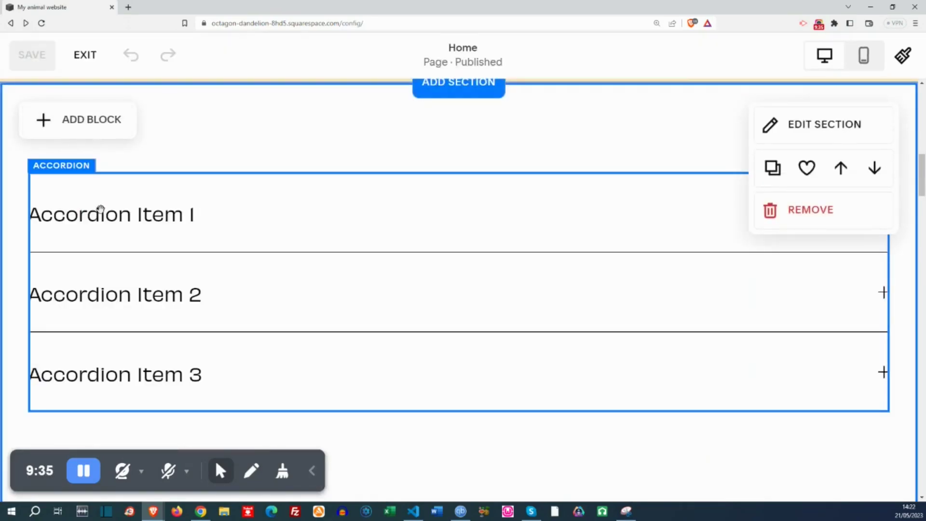
click(98, 214)
click(53, 136)
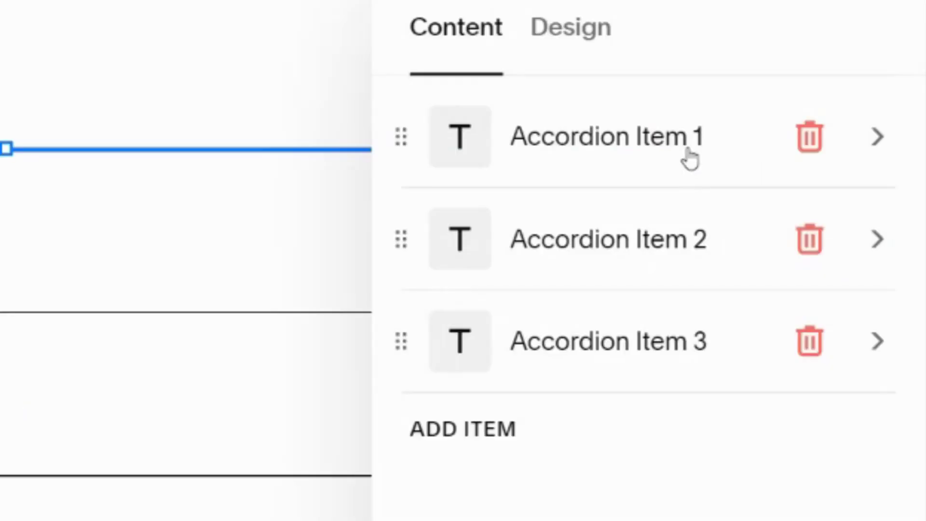
click(791, 174)
click(821, 320)
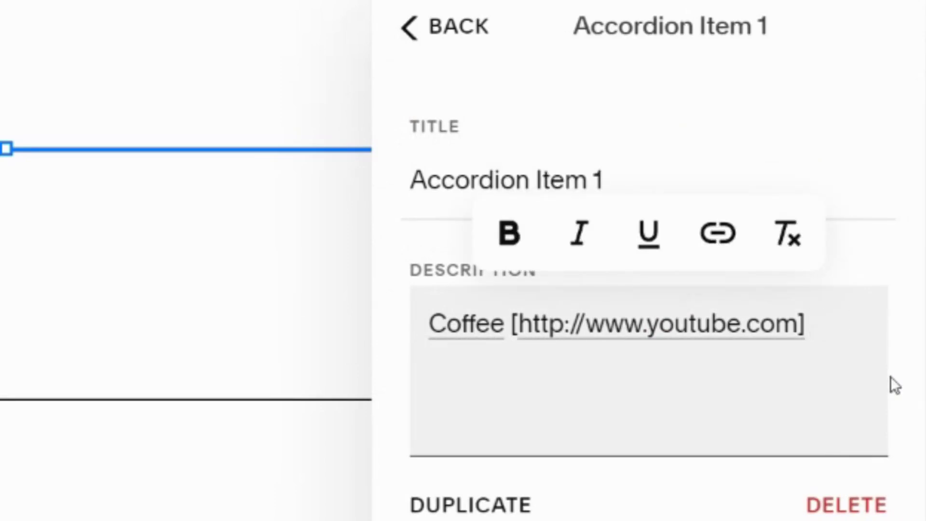
text(My c)
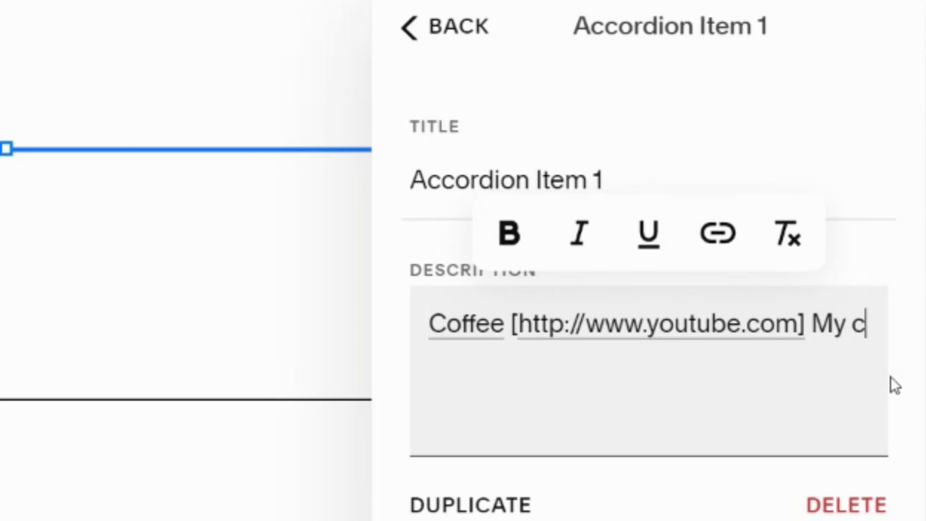
text(offee is so good)
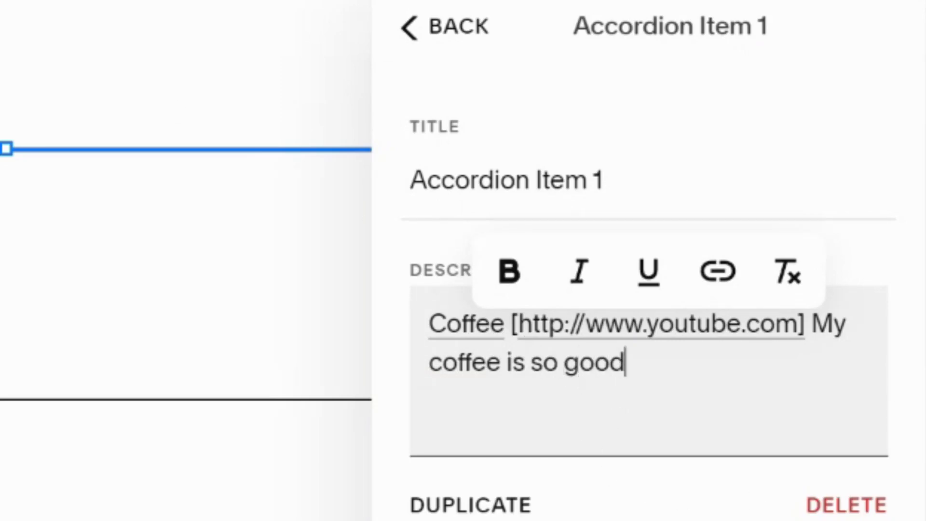
click(112, 81)
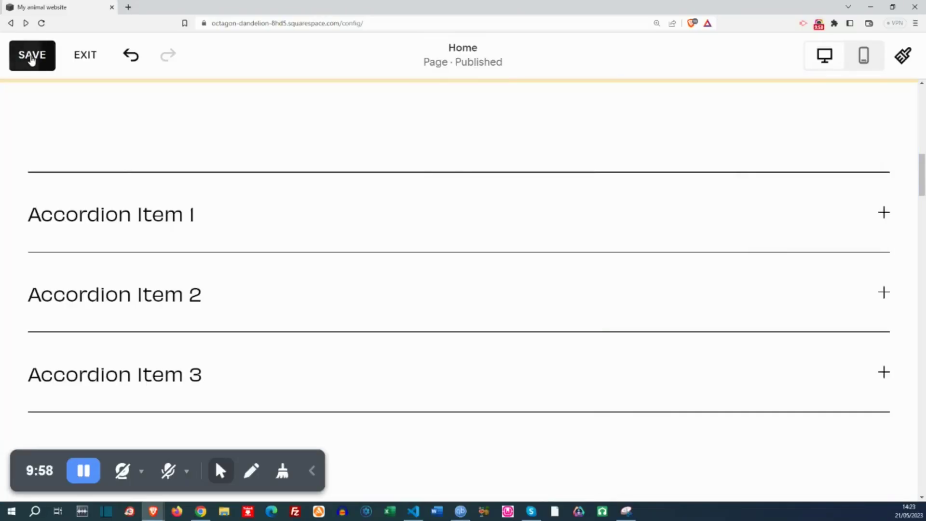
click(30, 57)
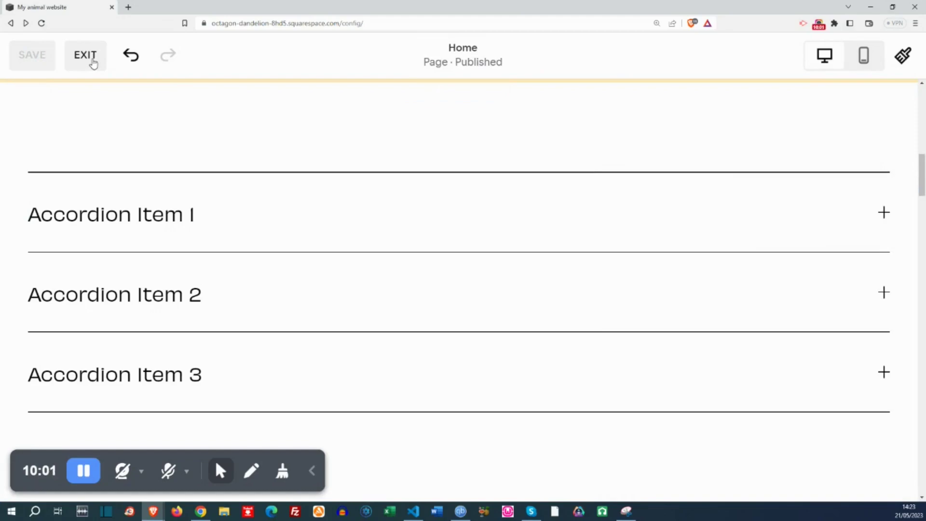
Exit to the live page, expand Accordion Item 1 to confirm its coffee caption, then resume editing.
click(96, 61)
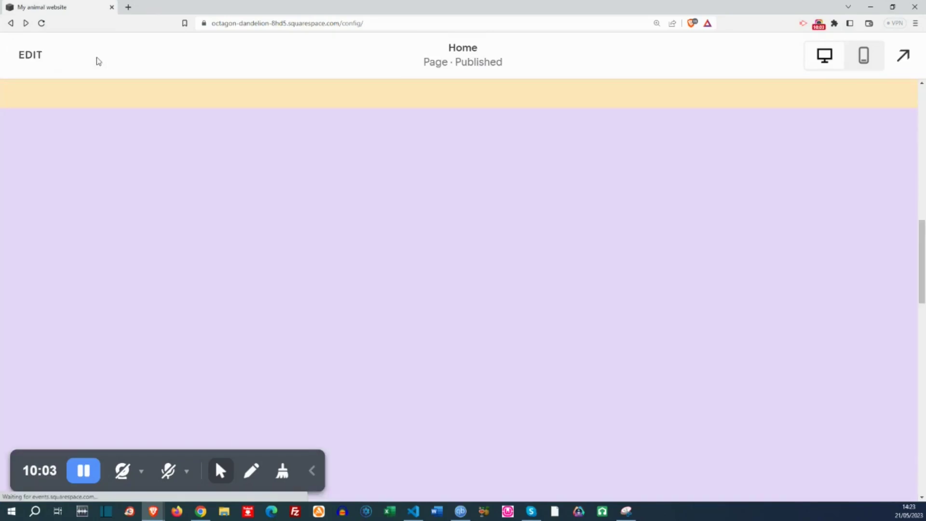
scroll(554, 193, down, 10)
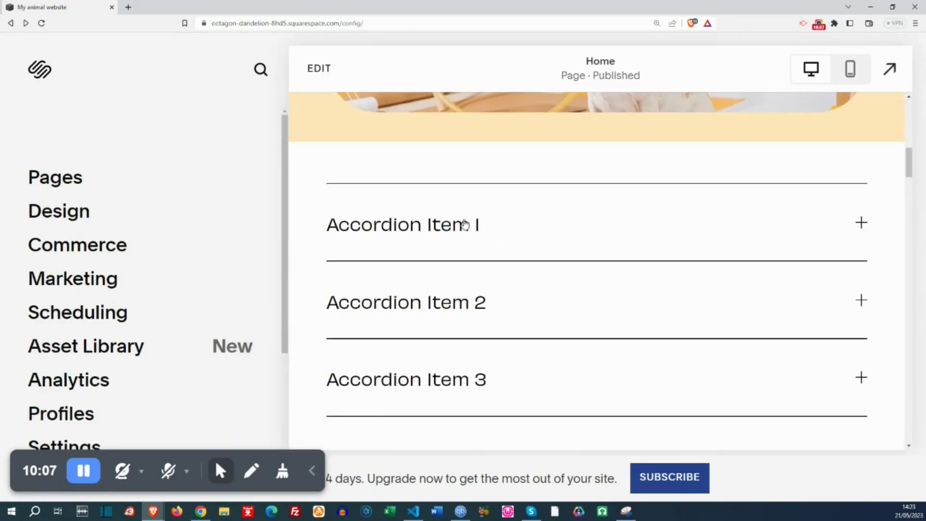
click(463, 223)
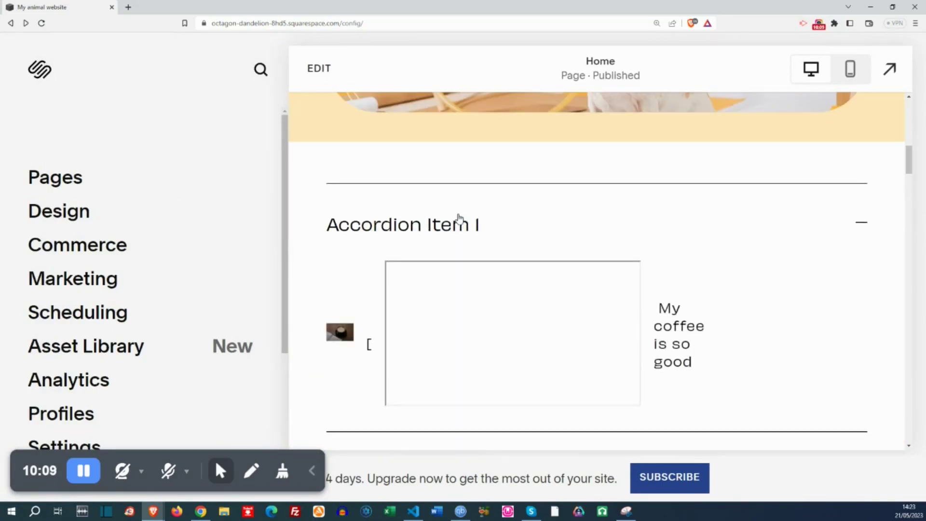
scroll(459, 221, down, 2)
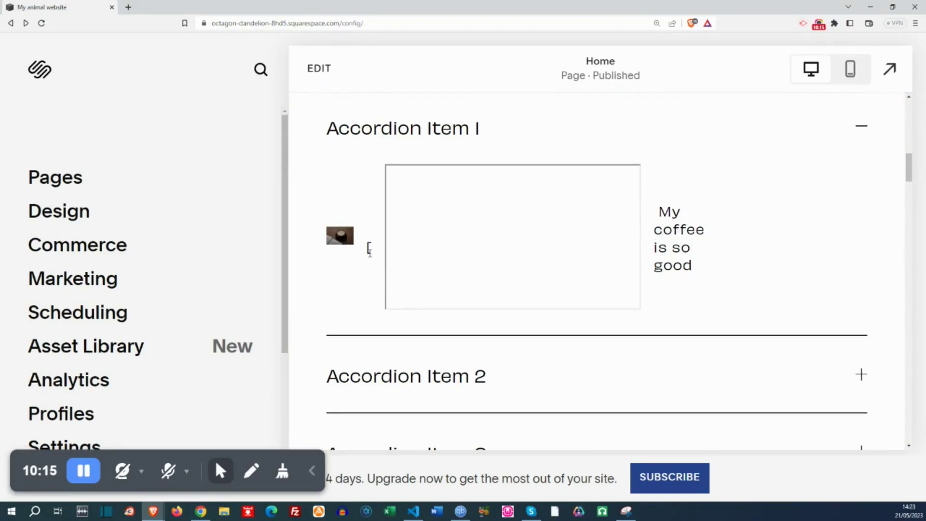
click(325, 73)
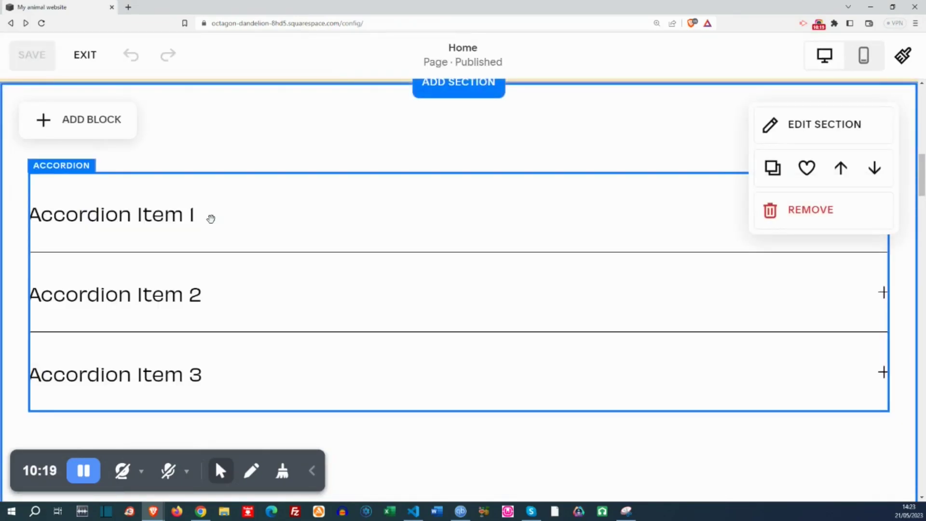
Open Accordion Item 1's title and description in the accordion block editor.
click(211, 218)
click(44, 135)
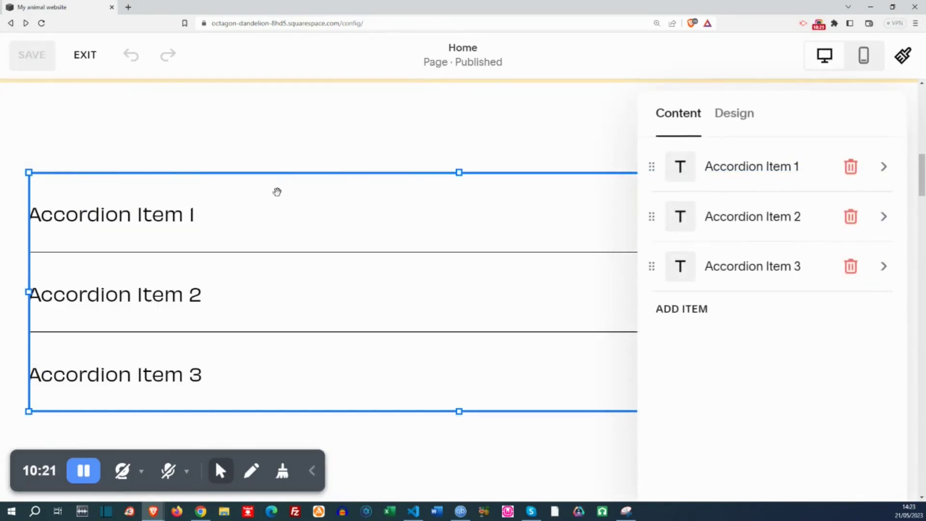
click(749, 175)
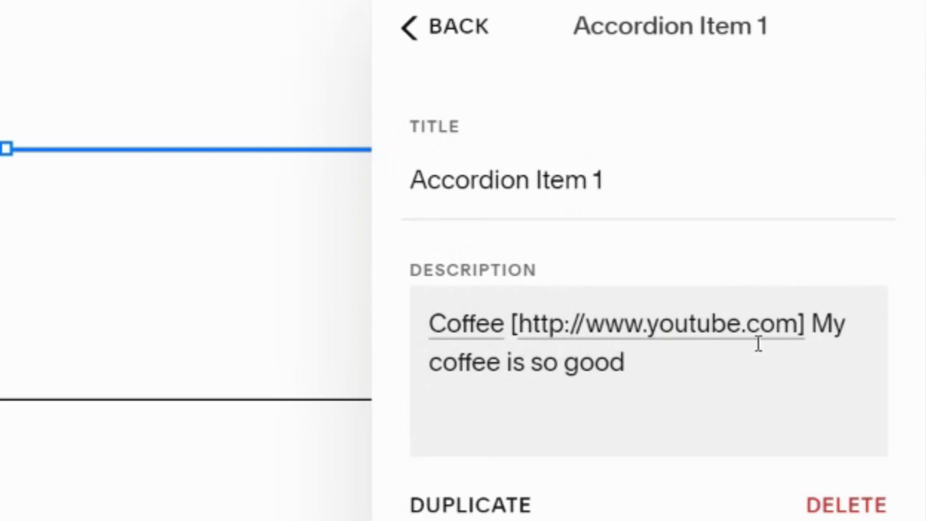
Remove the link from the bracketed YouTube address text and save the page.
drag(507, 322, 810, 322)
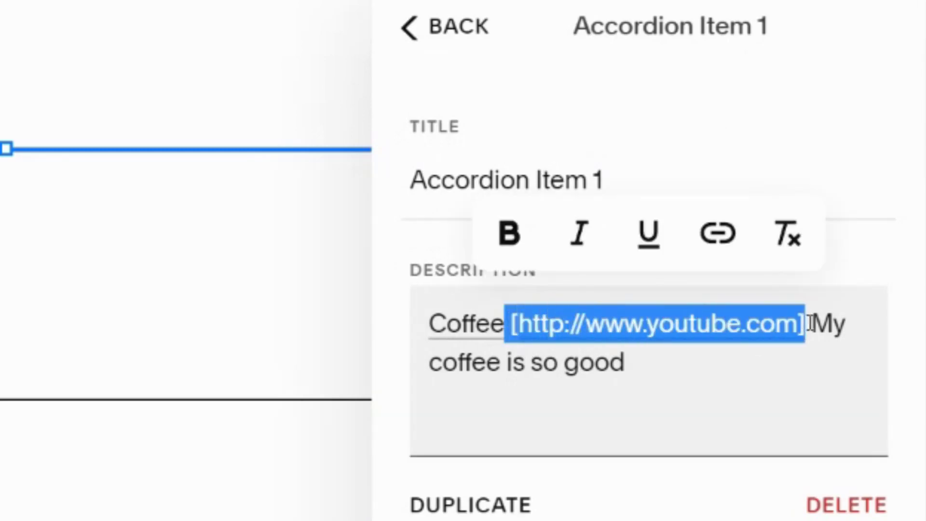
click(723, 236)
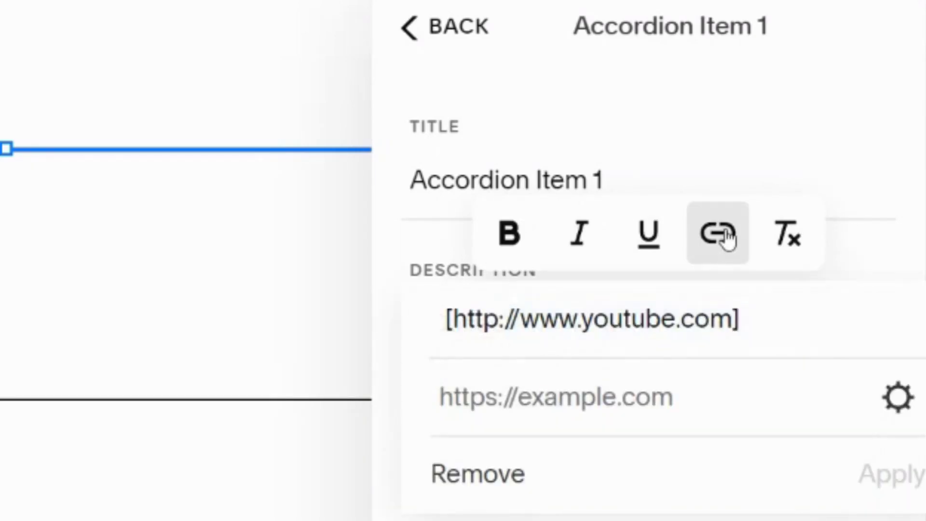
click(479, 475)
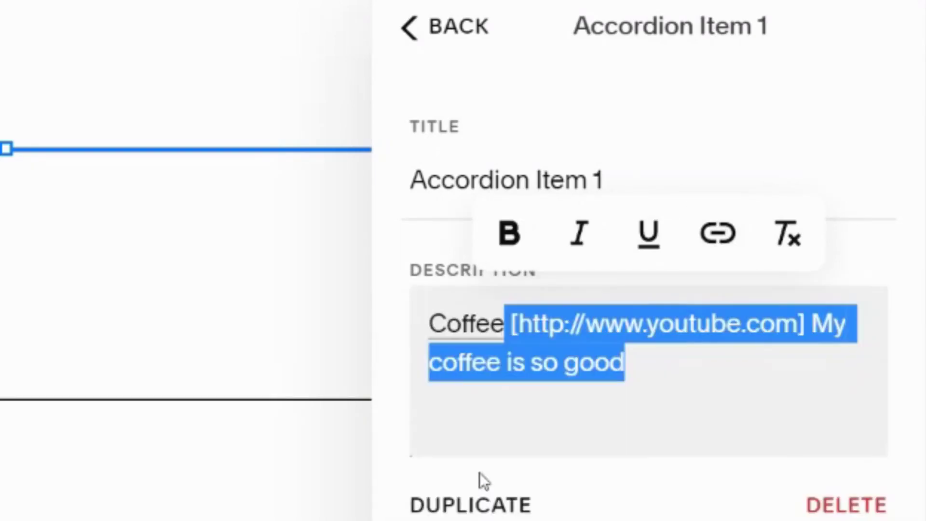
click(581, 433)
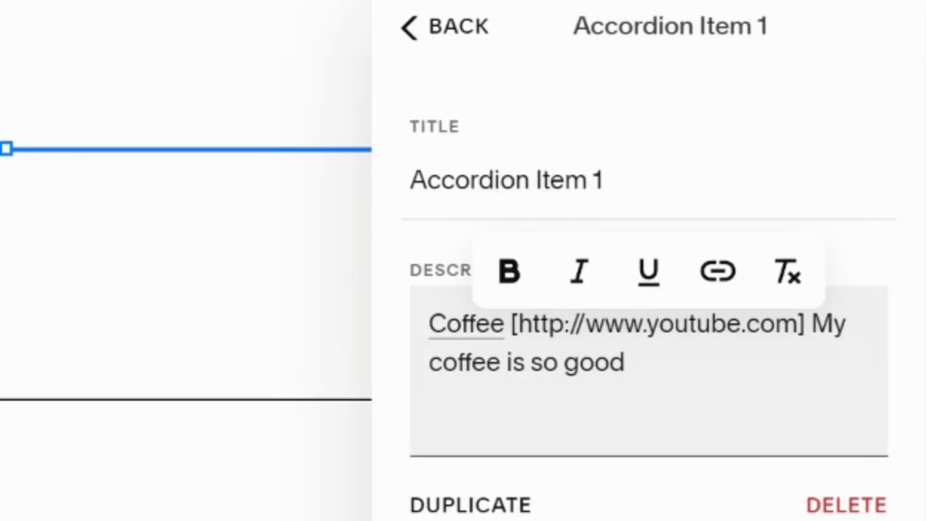
click(33, 53)
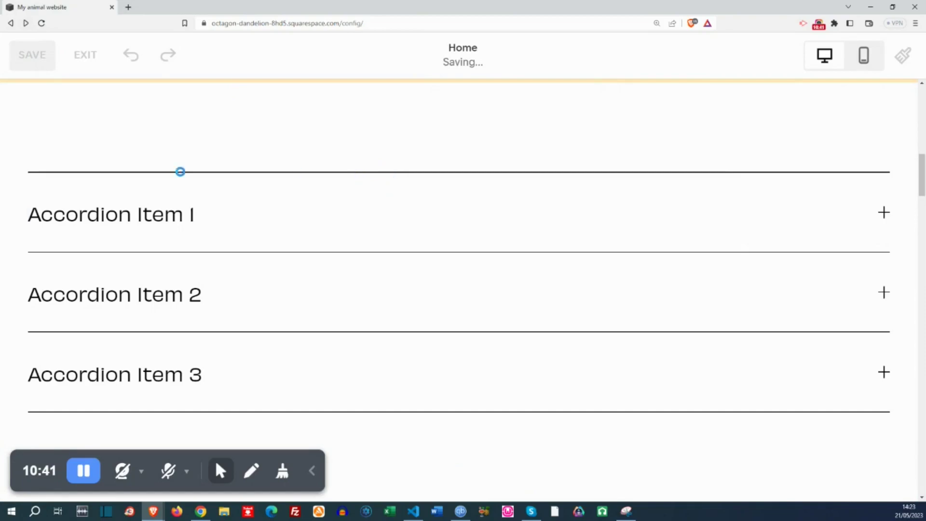
Expand Accordion Item I on the live page and confirm the coffee image opens YouTube, then resume editing.
click(88, 56)
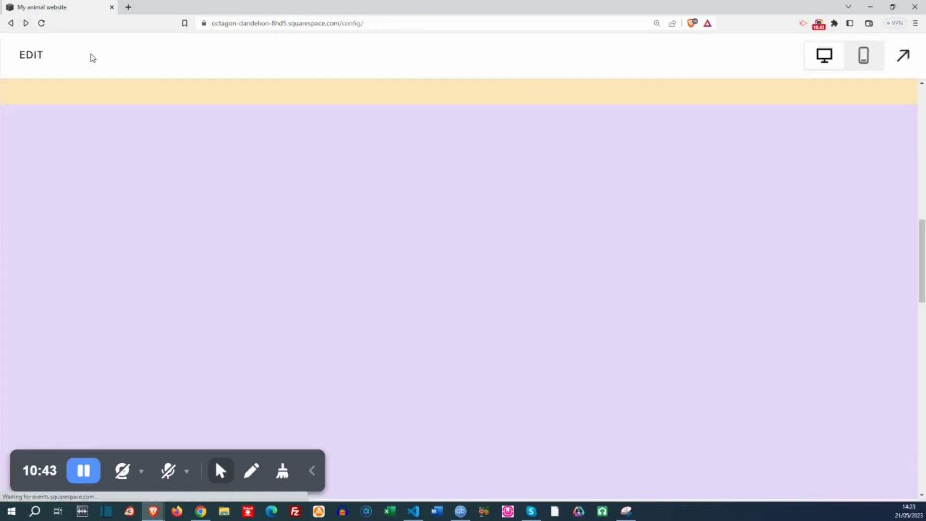
scroll(608, 221, down, 10)
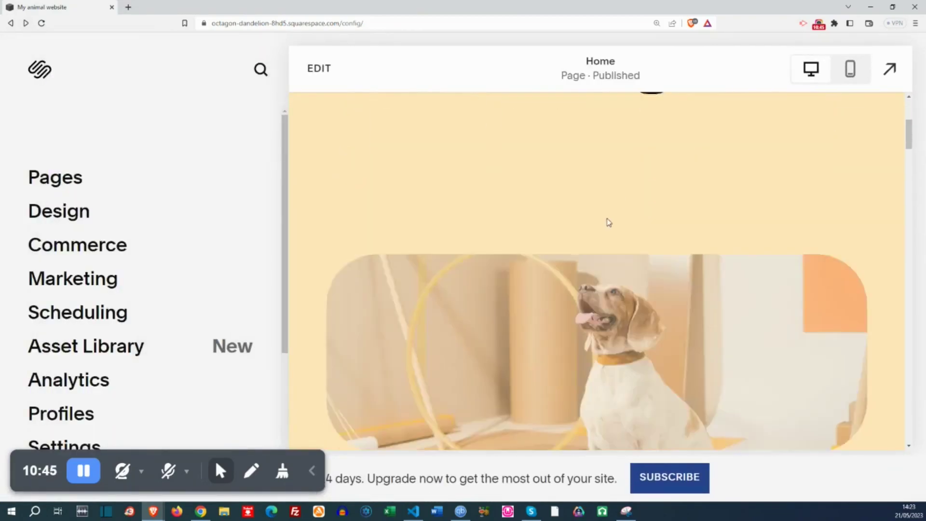
click(456, 276)
scroll(449, 271, down, 3)
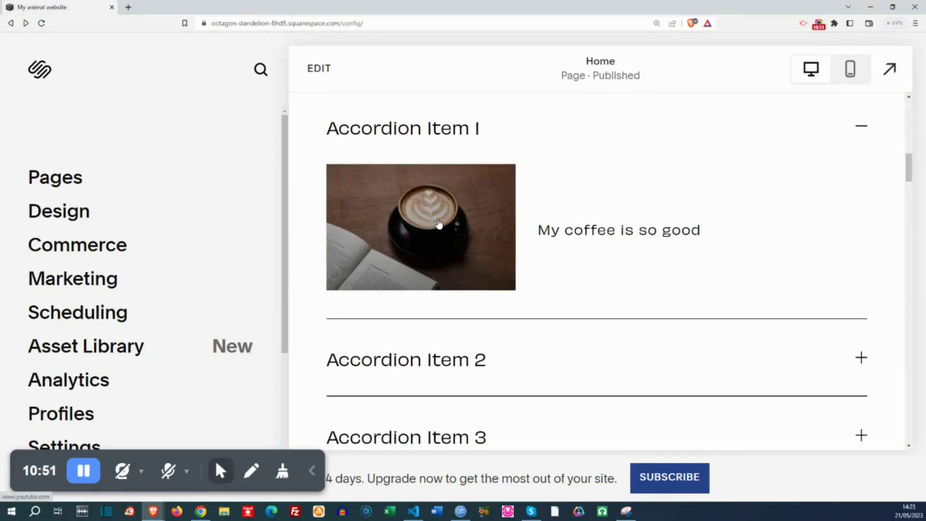
click(417, 232)
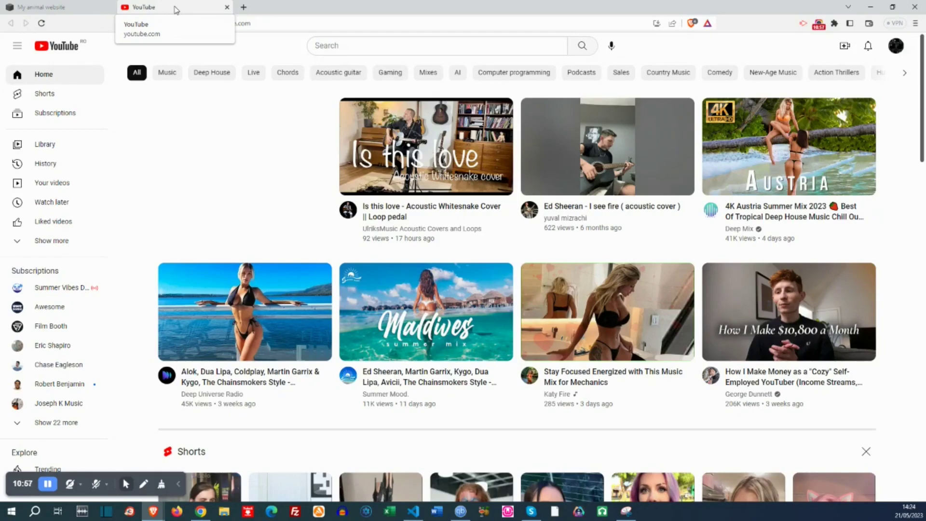
key(ctrl+w)
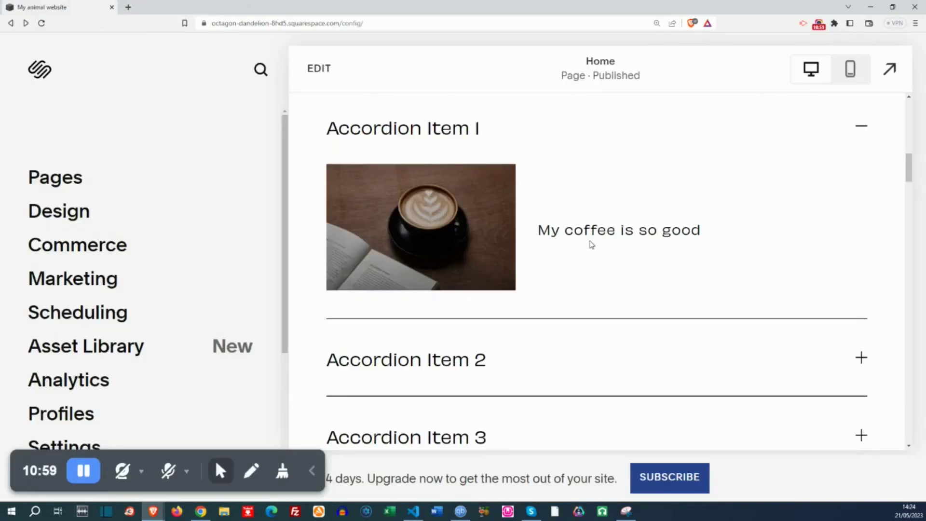
scroll(573, 220, down, 2)
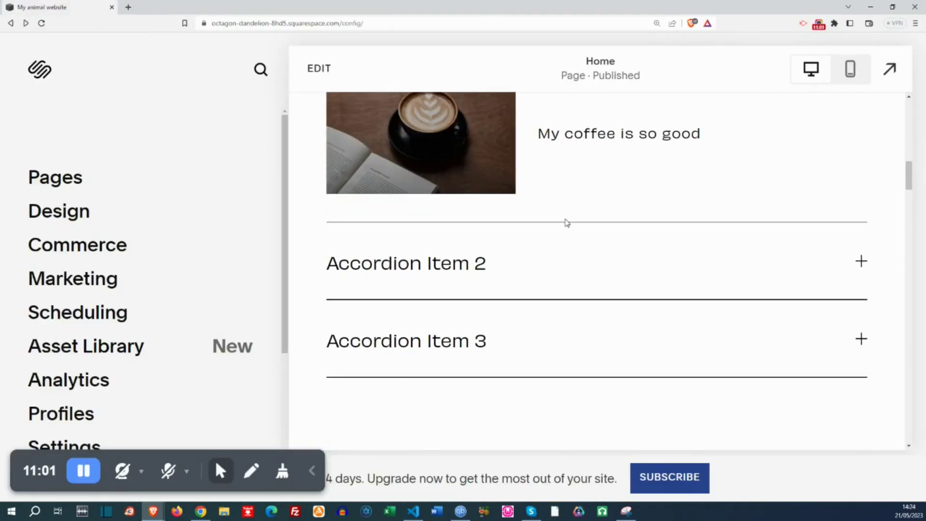
scroll(567, 222, up, 2)
click(311, 69)
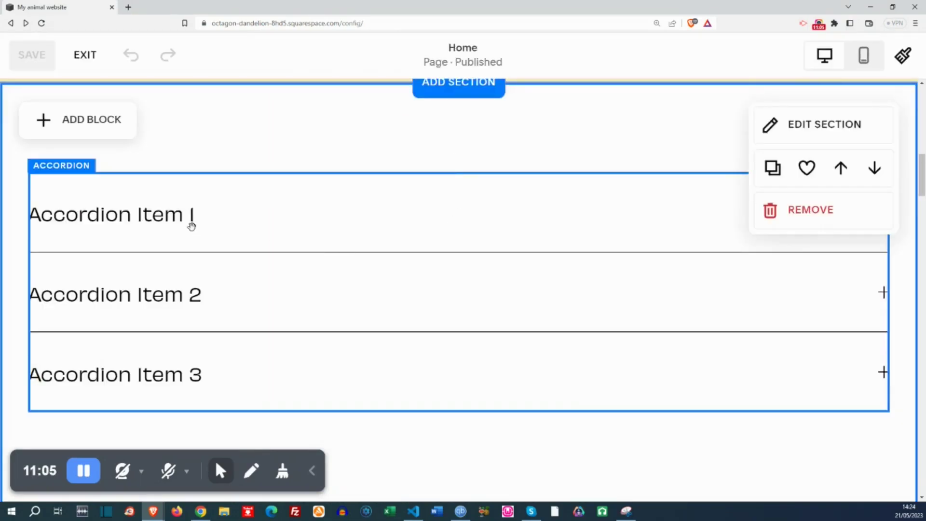
In Accordion Item 1's description, move 'My coffee is so good' in front of 'Coffee'.
click(173, 218)
click(45, 135)
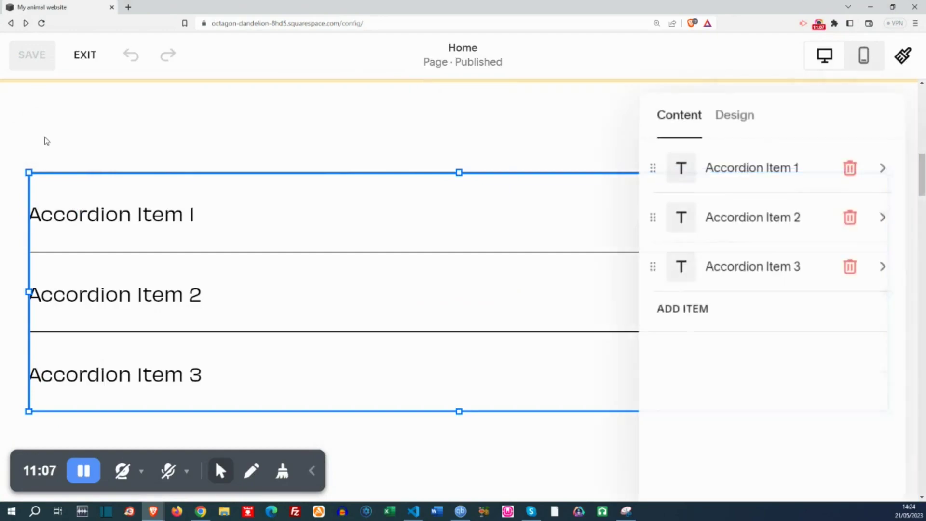
click(792, 168)
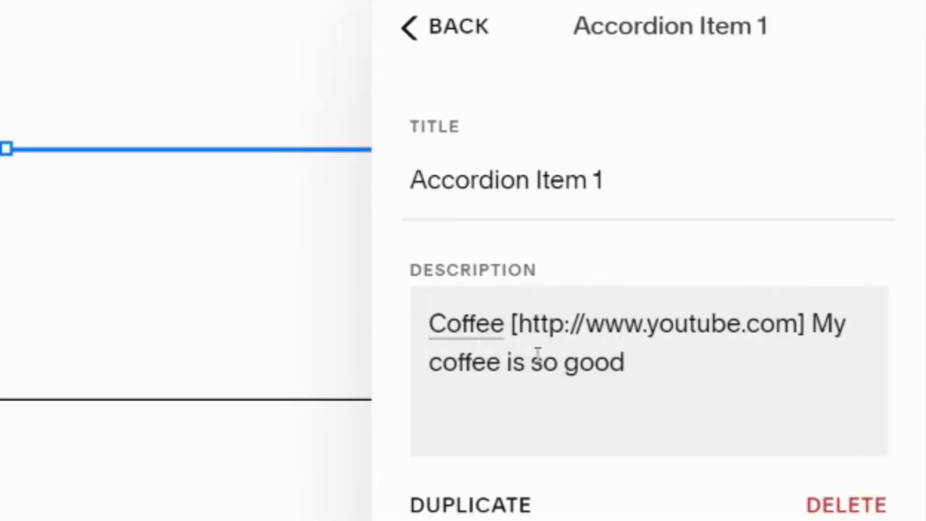
drag(812, 322, 740, 364)
key(ctrl+c)
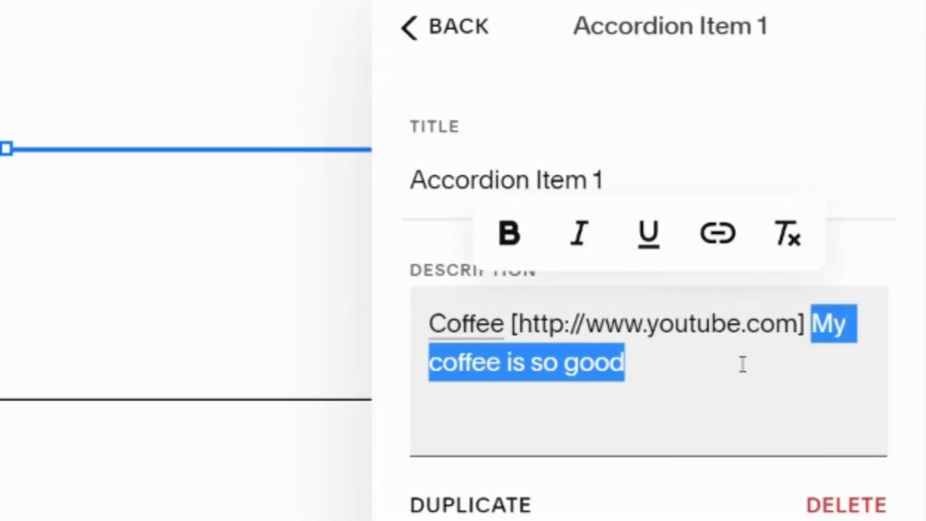
key(BackSpace)
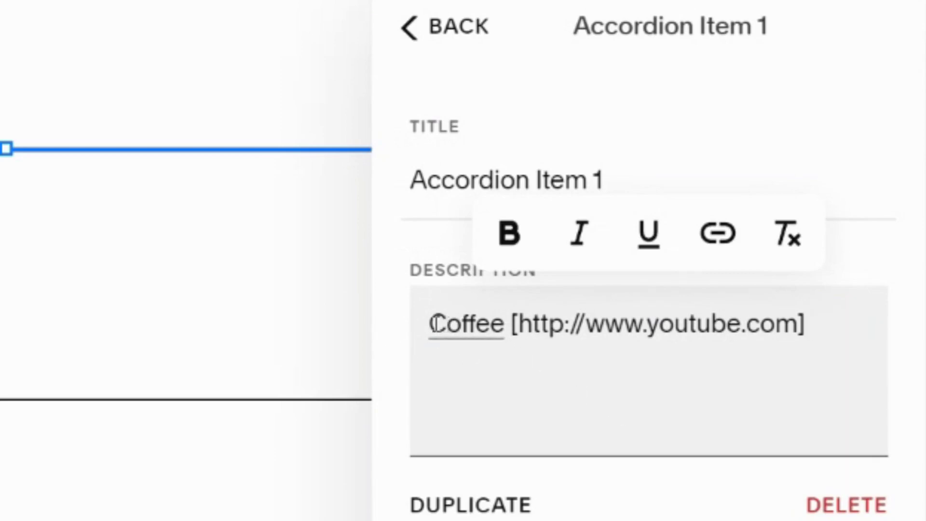
click(429, 323)
key(ctrl+v)
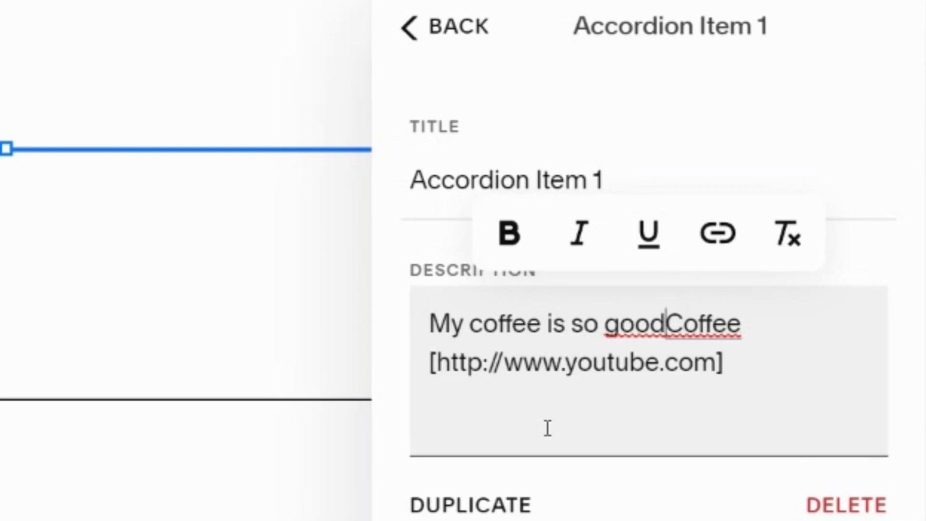
click(644, 421)
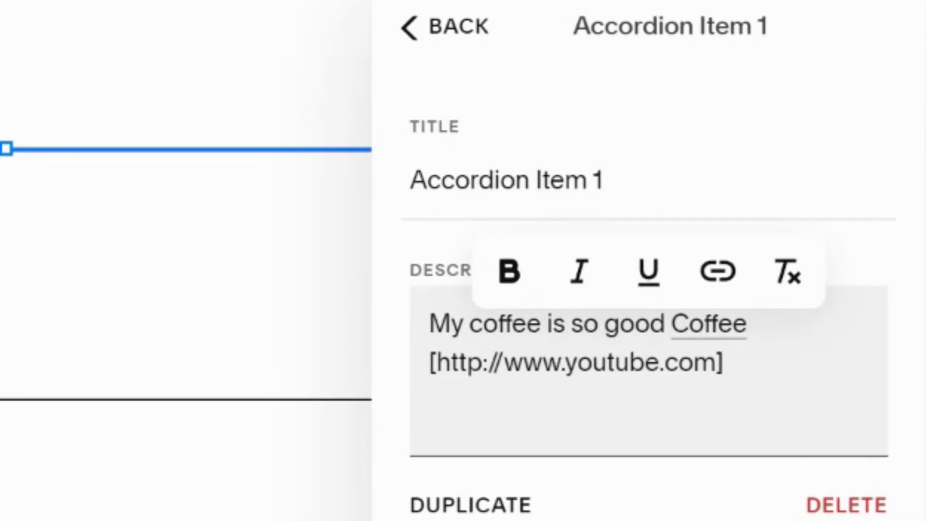
Reopen Accordion Item 1 to verify the reordered description, then close the item panel.
click(199, 226)
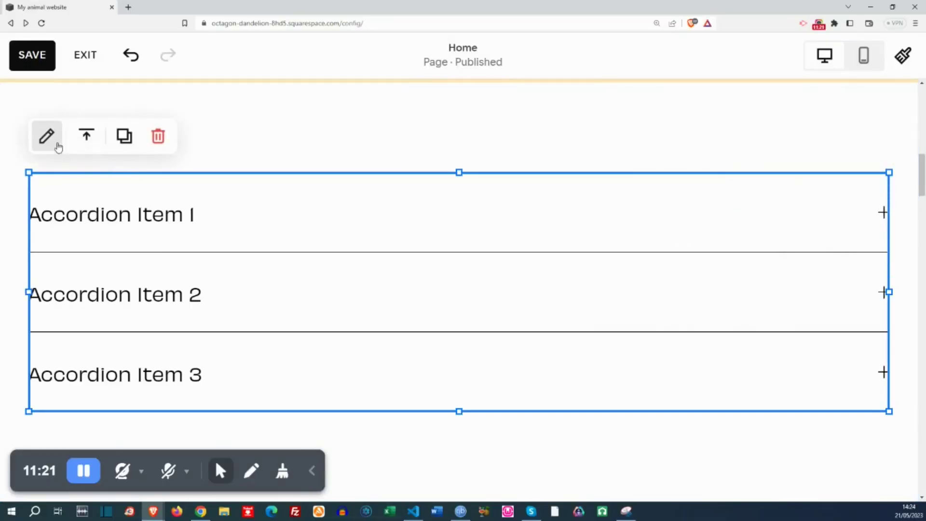
click(46, 134)
click(735, 169)
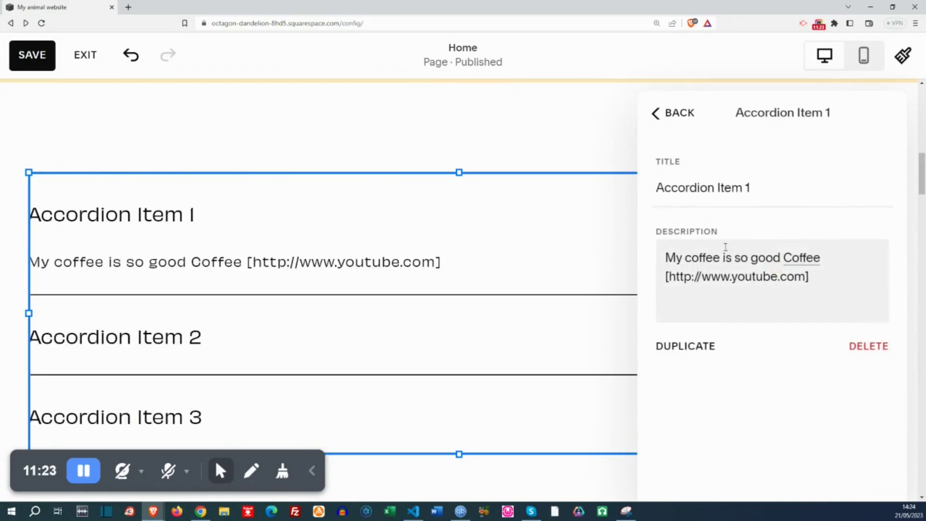
click(118, 139)
Save the page, exit the editor, and expand Accordion Item I to view the caption beside the photo.
click(32, 55)
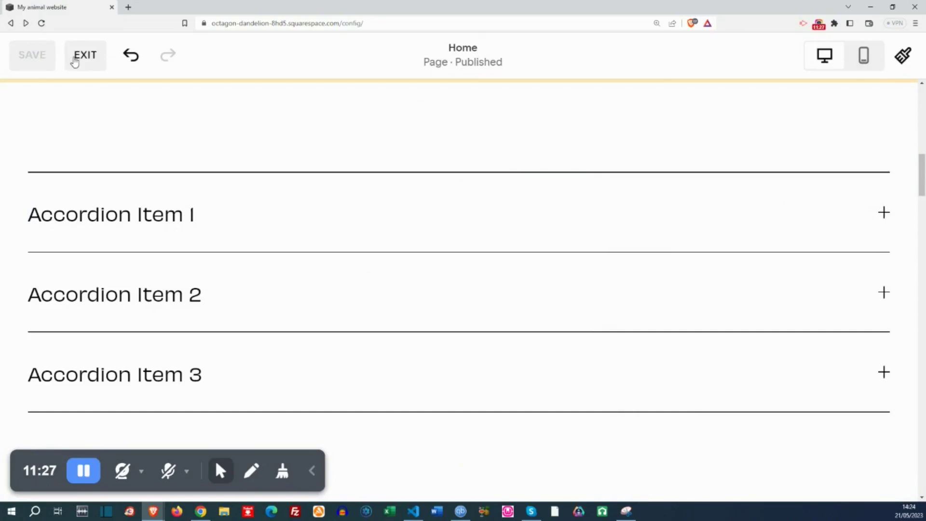
click(91, 64)
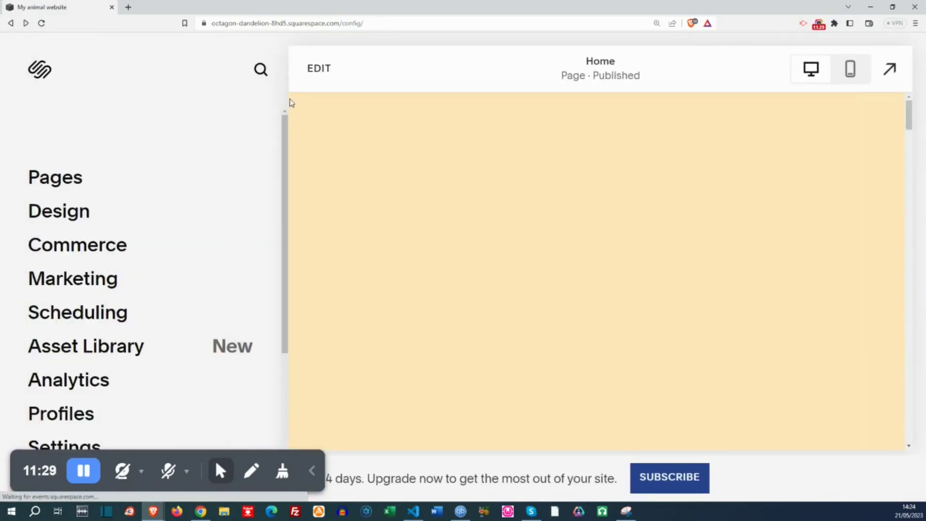
scroll(612, 164, down, 10)
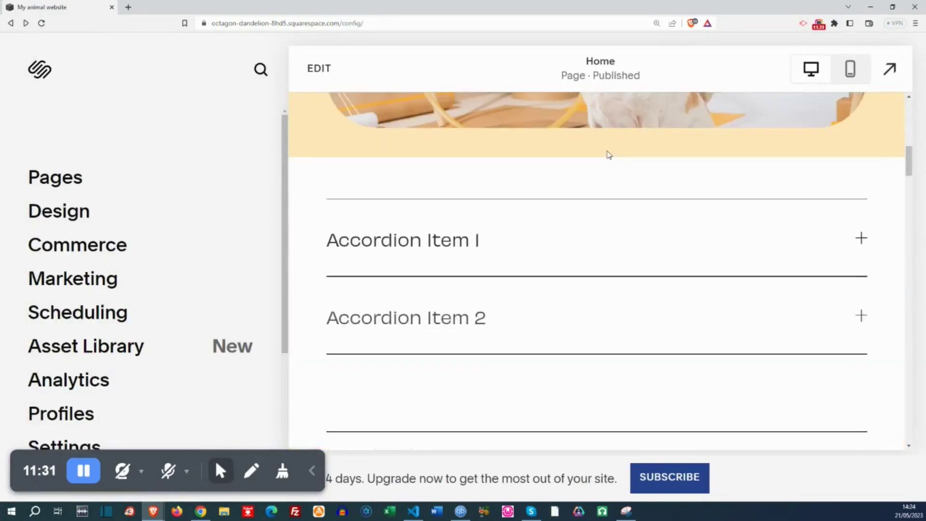
click(477, 230)
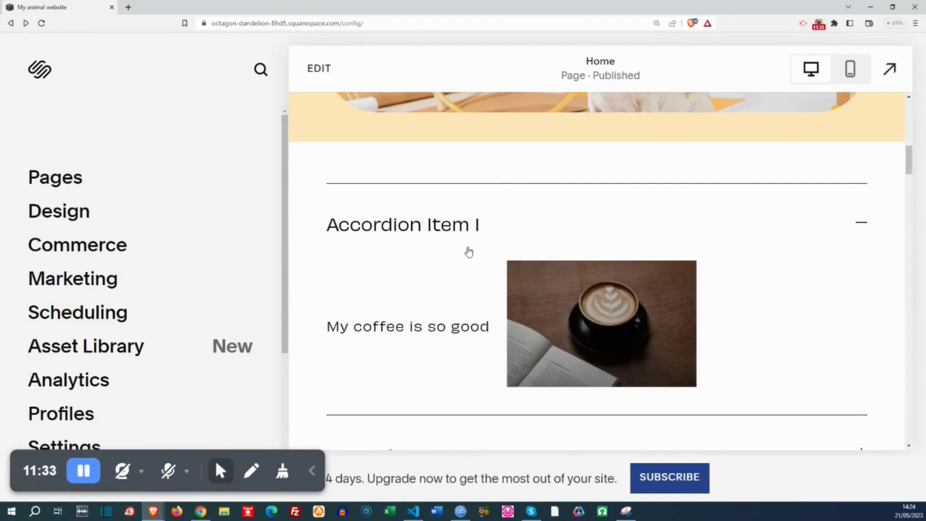
scroll(345, 337, down, 2)
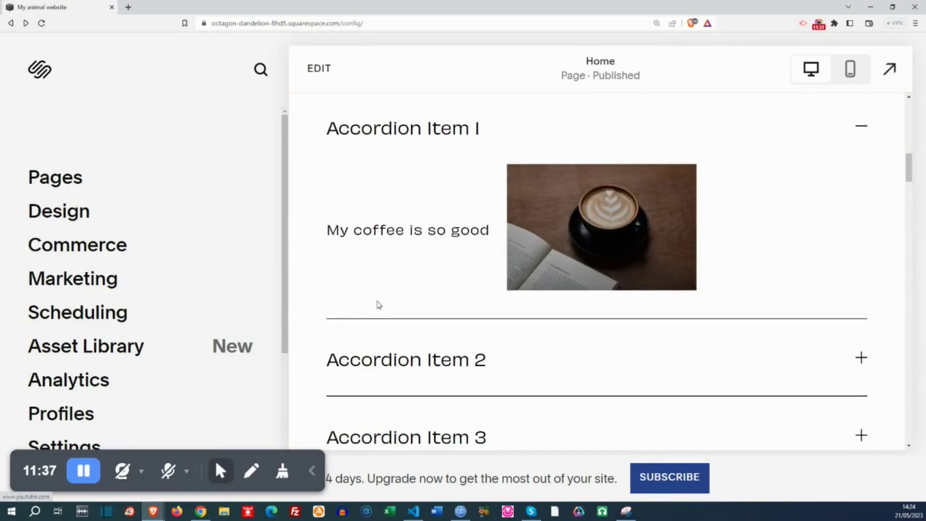
scroll(423, 258, down, 1)
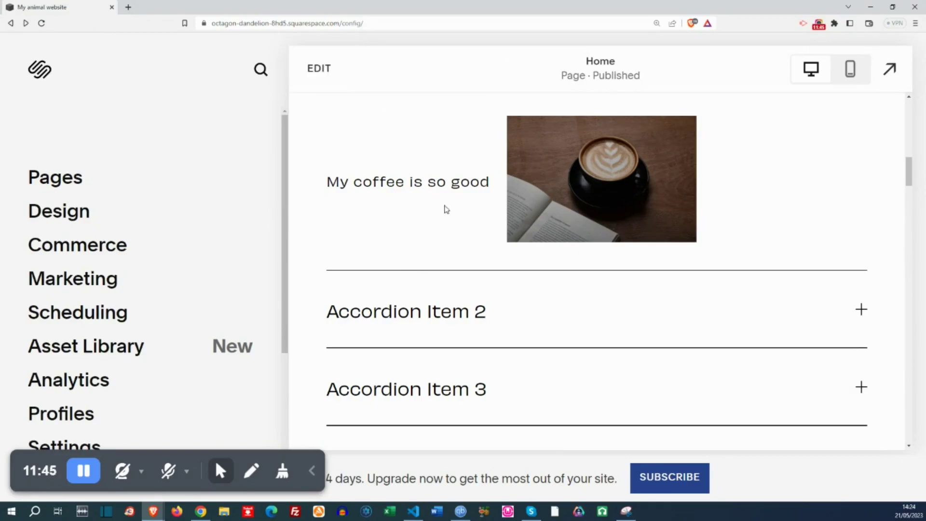
Reopen the Home page editor and open Accordion Item 2's title and description.
click(319, 68)
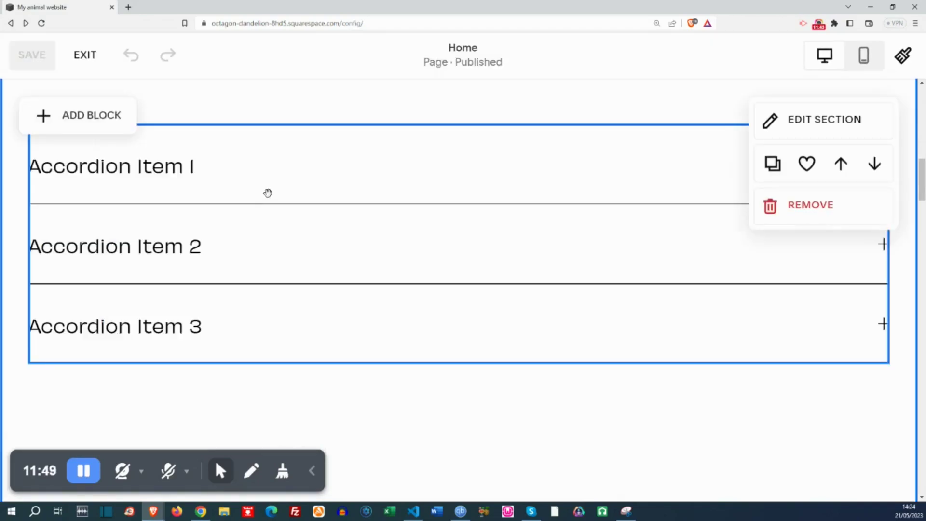
click(102, 191)
click(47, 117)
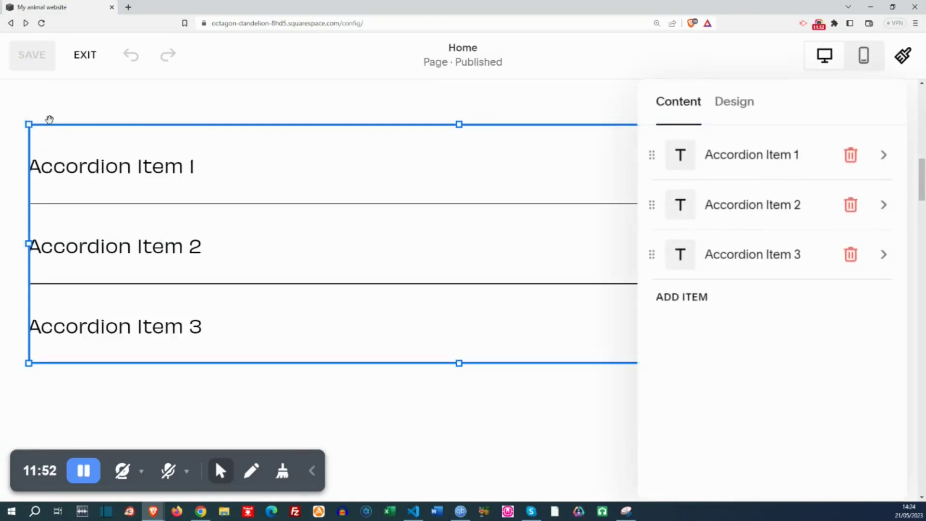
click(800, 208)
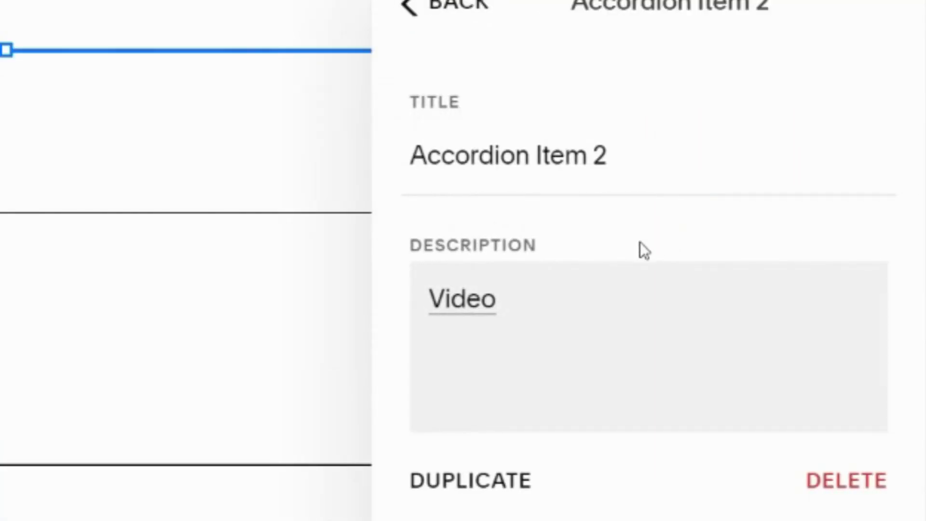
Add 'My video is beautiful' after 'Video' in Item 2's description and save the page.
click(553, 313)
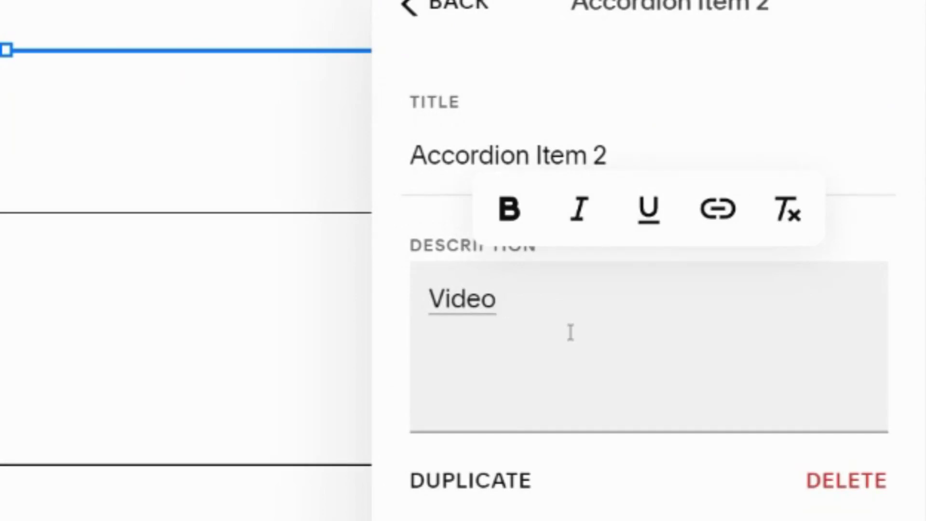
text(My )
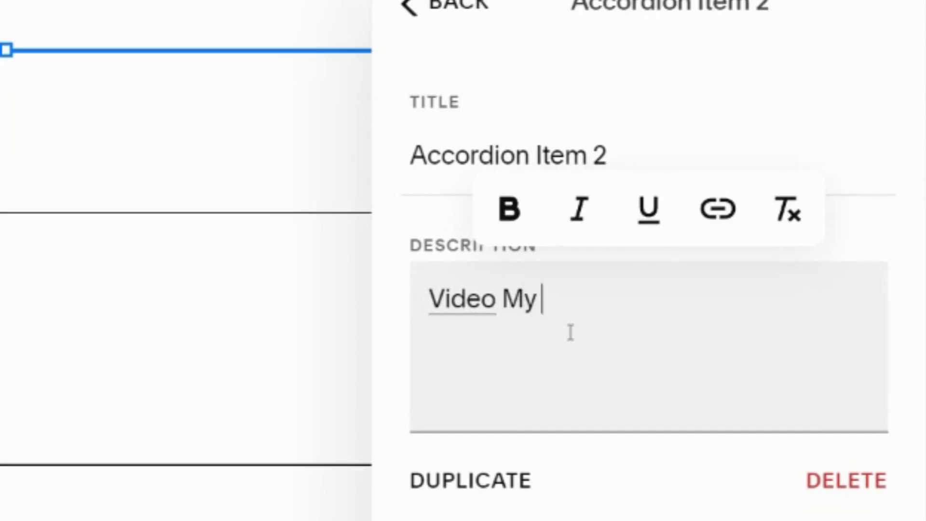
text(video)
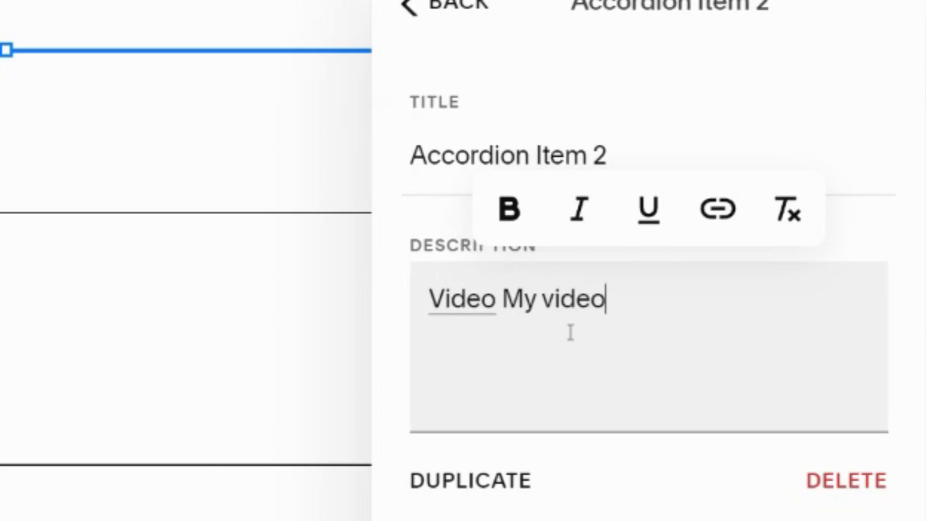
text( is beautiful)
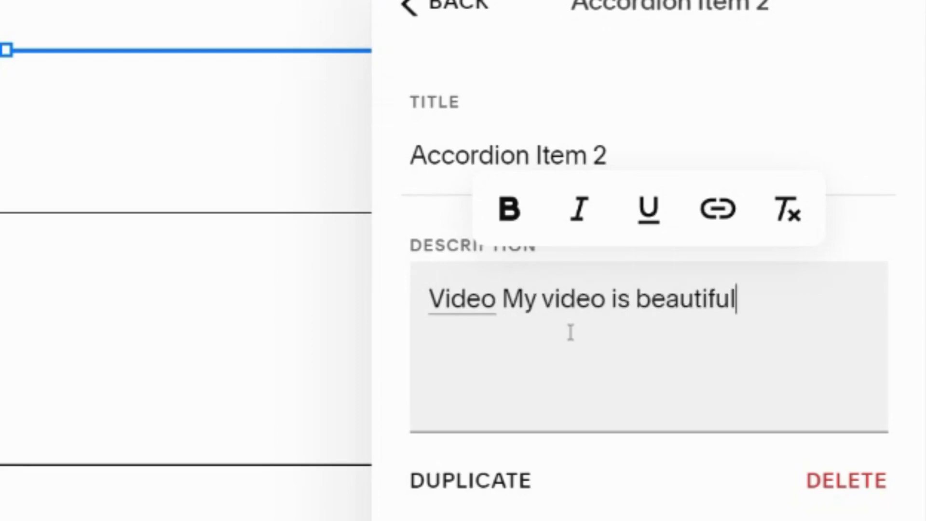
drag(514, 297, 833, 304)
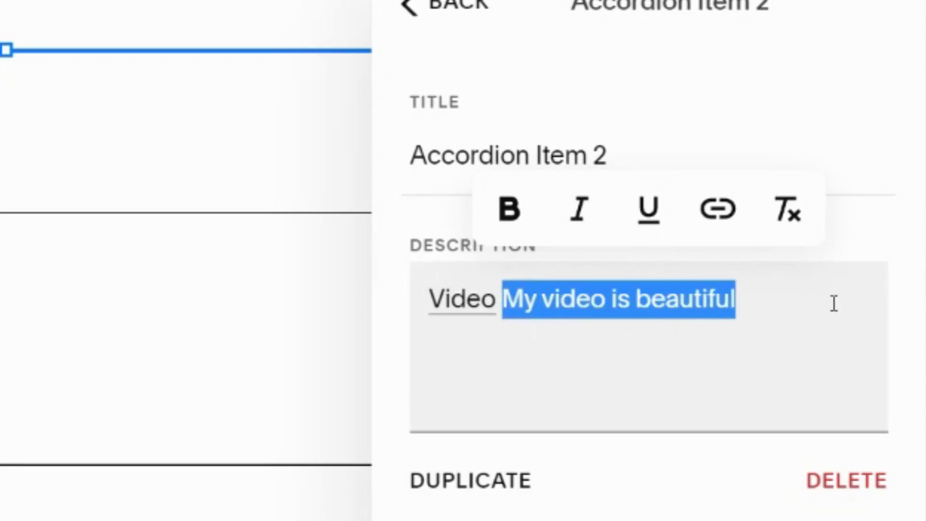
click(734, 217)
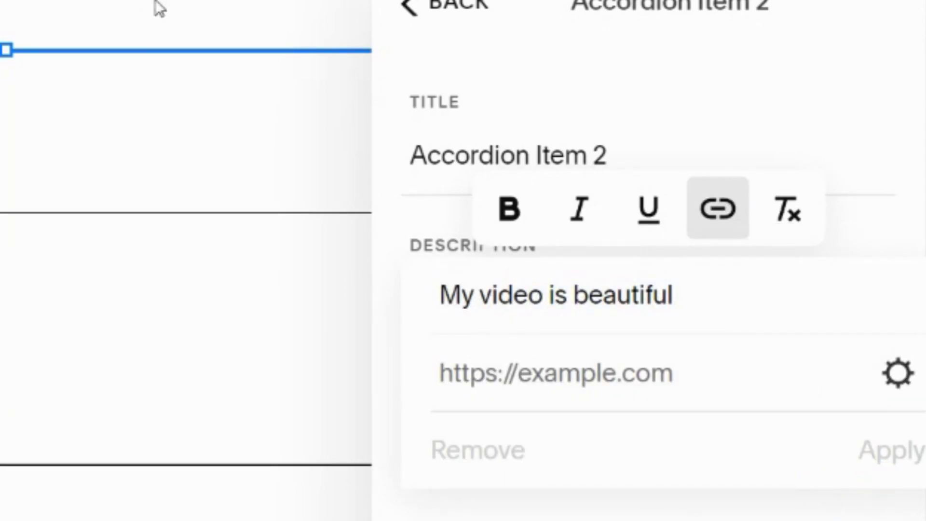
click(534, 103)
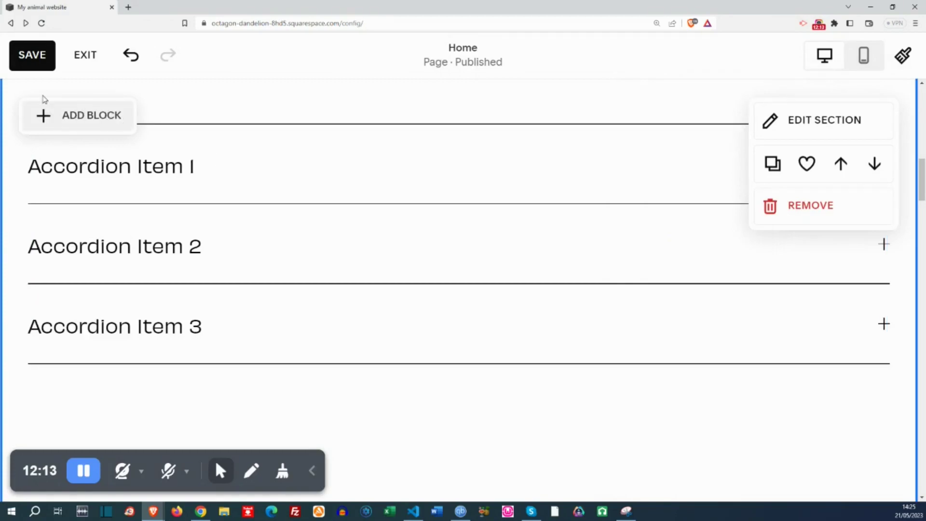
click(35, 57)
On the live page, expand Accordion Item 2 to check its video and 'My video is beautiful' caption.
click(91, 57)
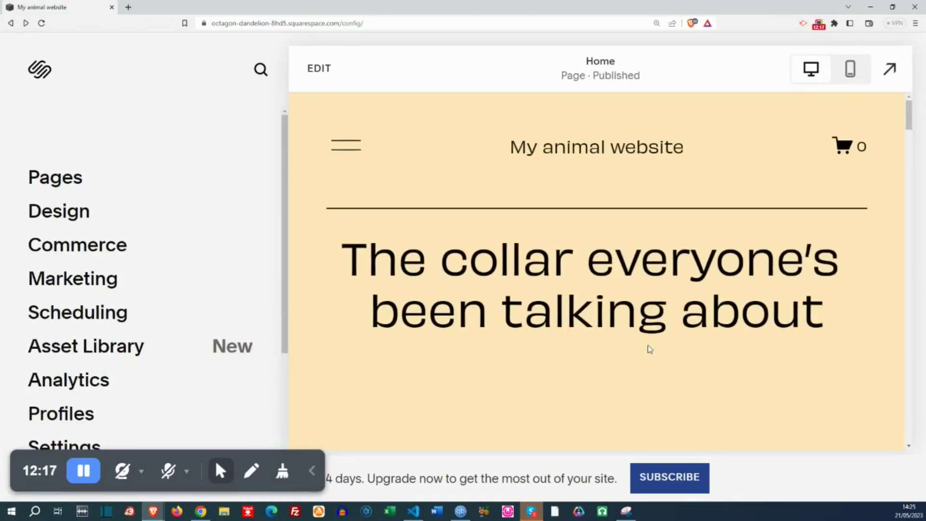
scroll(638, 328, down, 10)
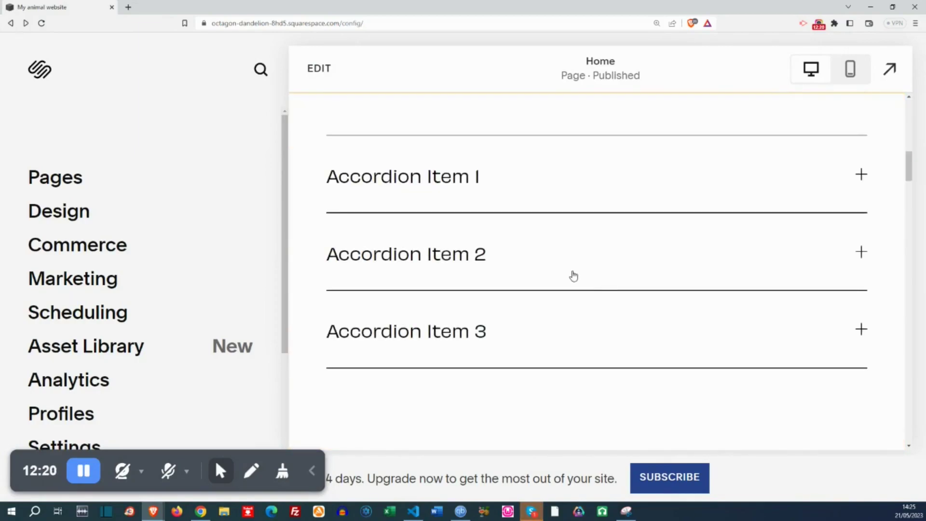
click(565, 262)
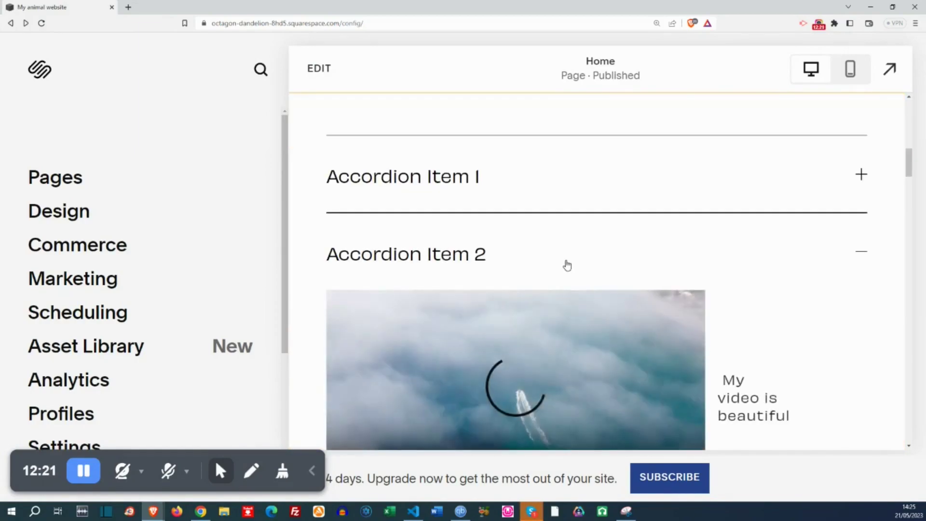
scroll(565, 252, down, 2)
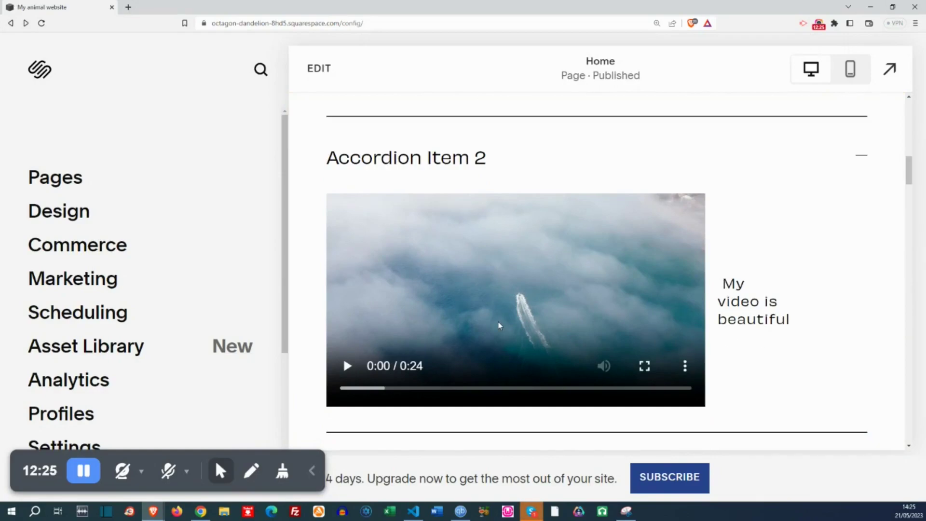
scroll(498, 266, down, 5)
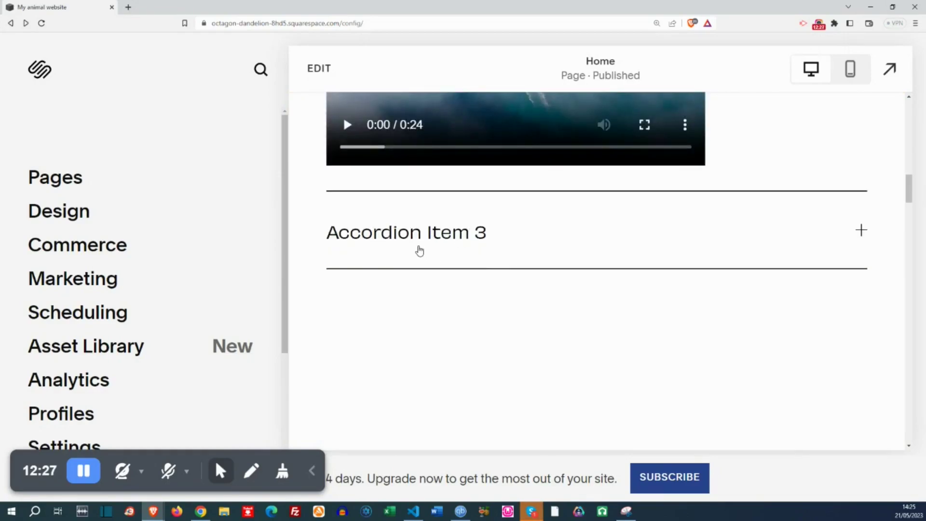
scroll(736, 248, up, 5)
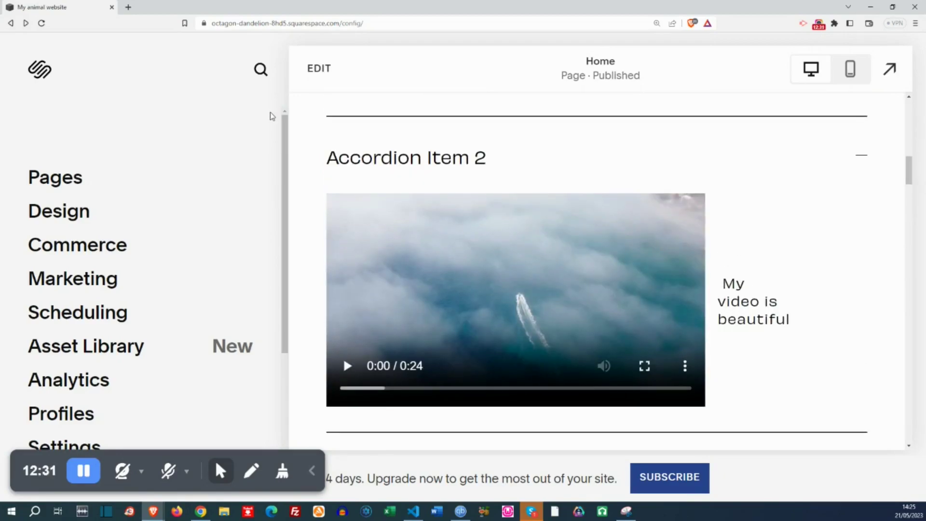
scroll(412, 160, up, 3)
Expand Accordion Item 1 to check the coffee image and its caption.
click(491, 233)
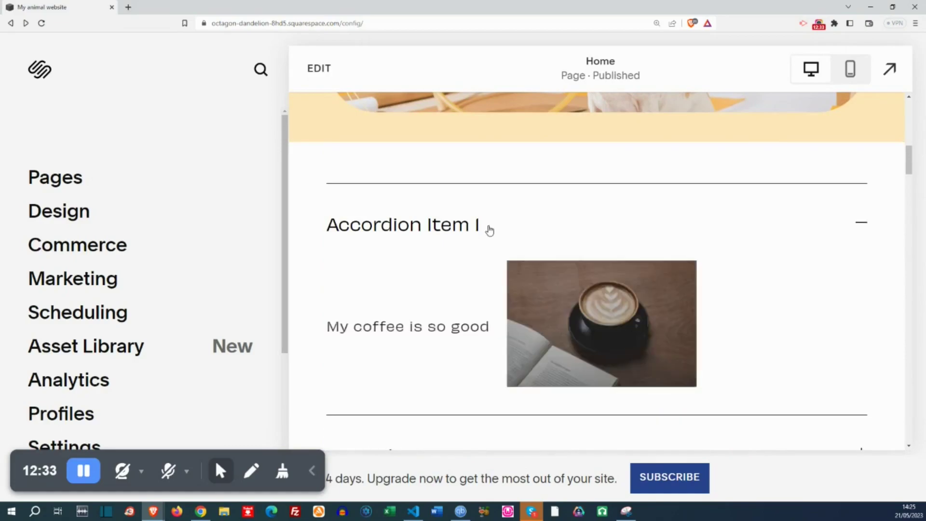
scroll(485, 227, down, 3)
scroll(485, 227, up, 3)
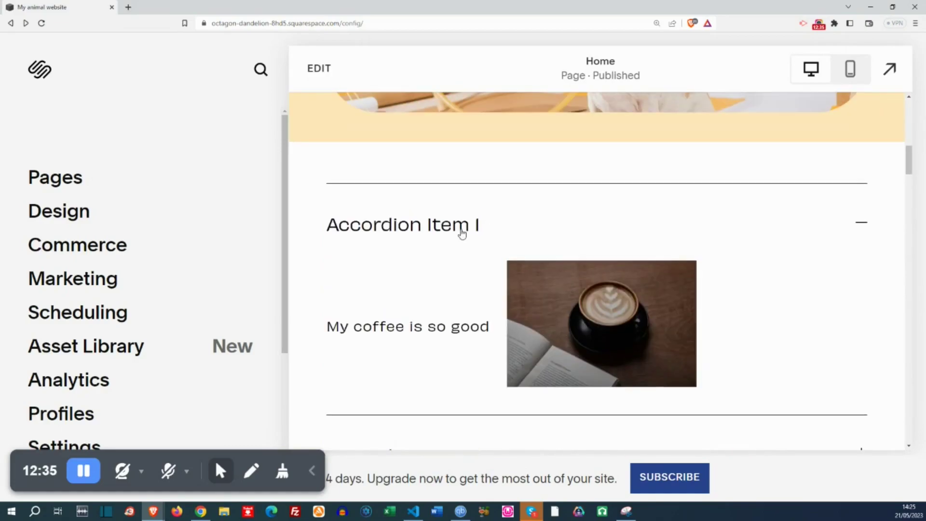
scroll(444, 251, up, 2)
scroll(446, 251, down, 2)
Reopen the editor and open Accordion Item 1's title and description.
click(323, 73)
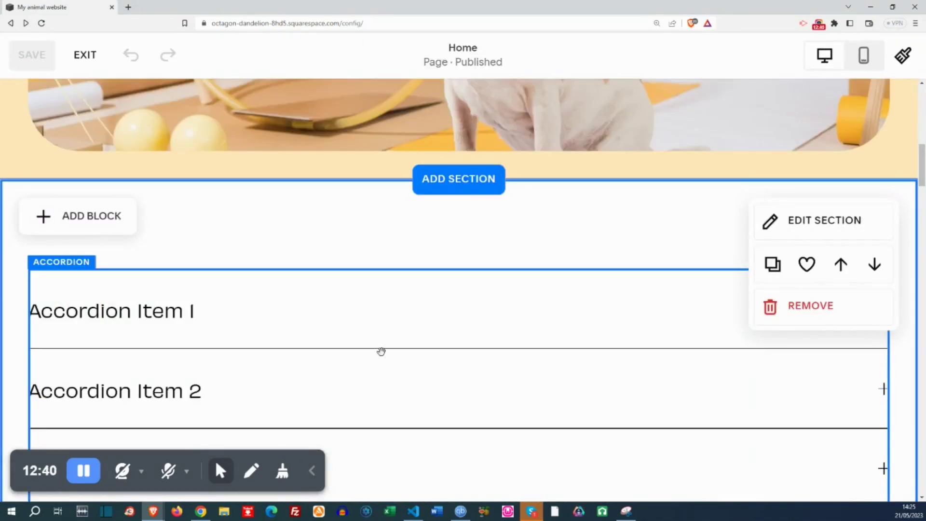
click(406, 314)
click(42, 235)
click(751, 163)
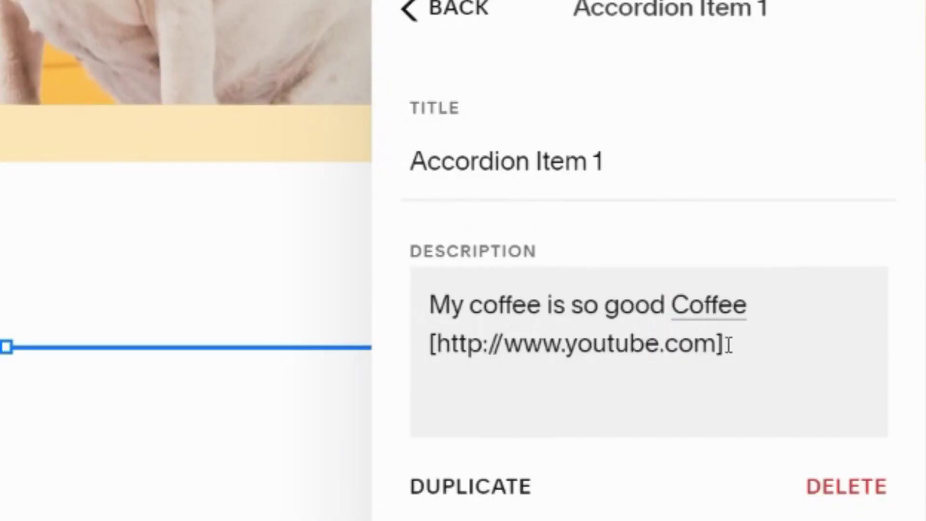
drag(730, 345, 419, 343)
key(BackSpace)
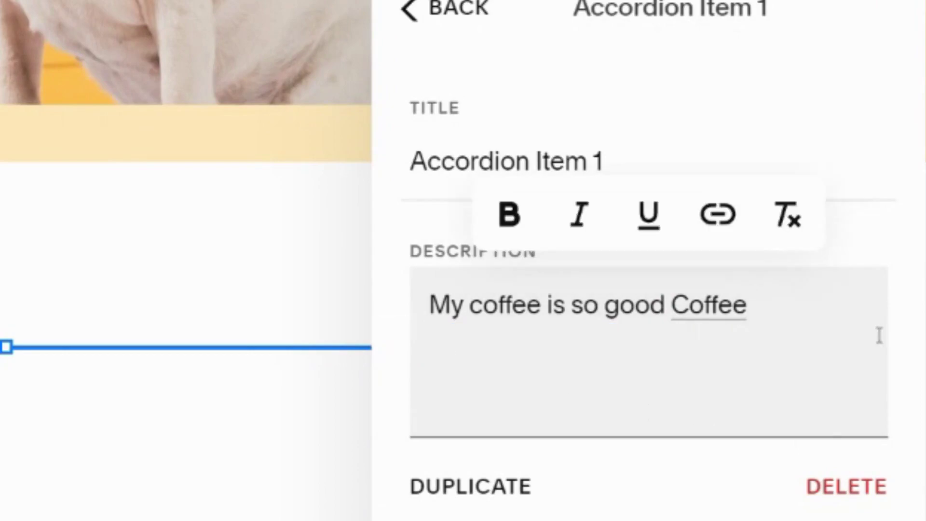
key(BackSpace)
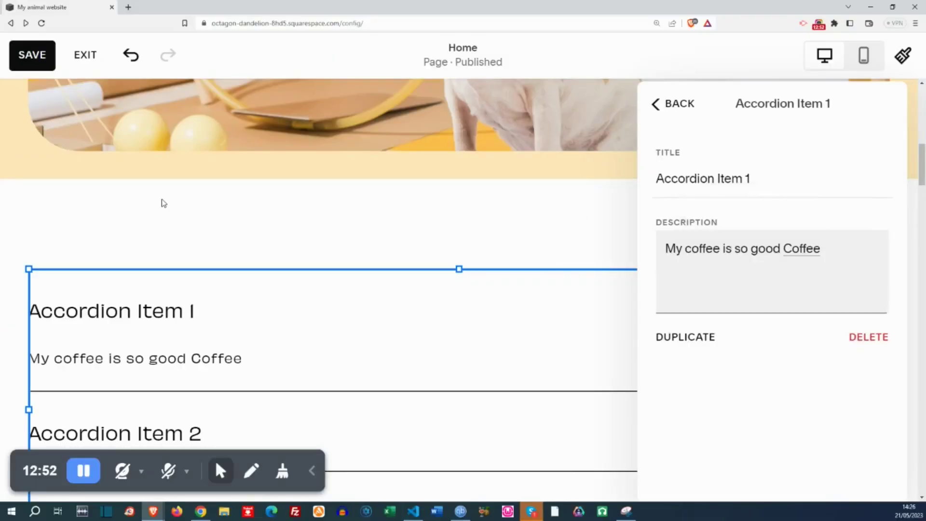
click(164, 204)
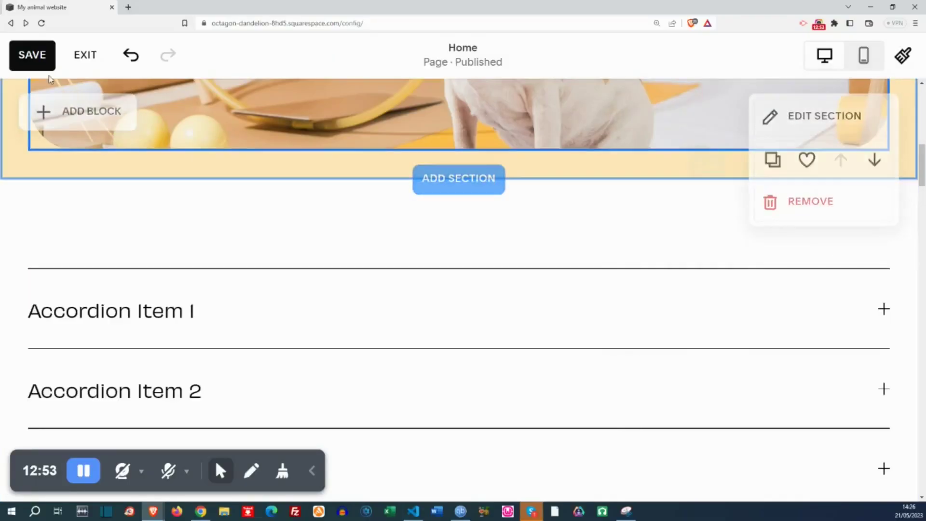
click(40, 56)
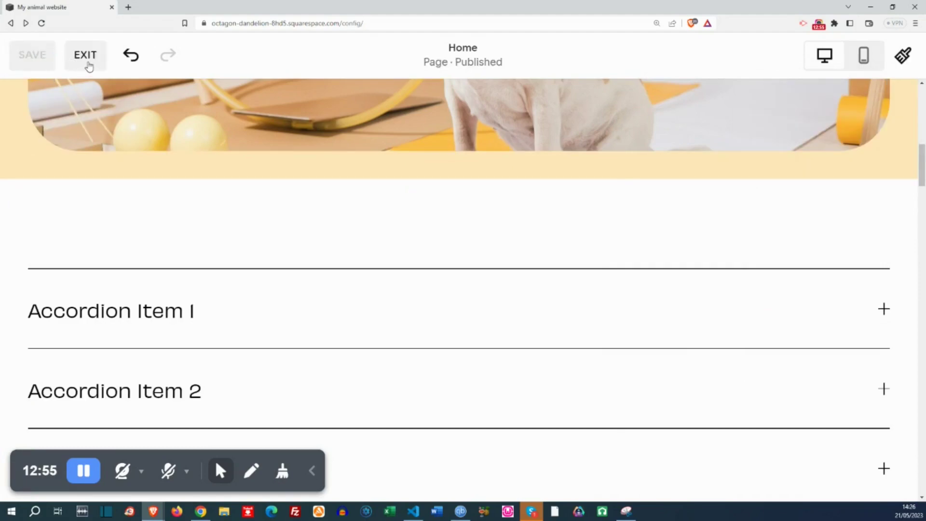
Exit to the live page and expand Accordion Item 1 to confirm the coffee image and caption.
click(87, 63)
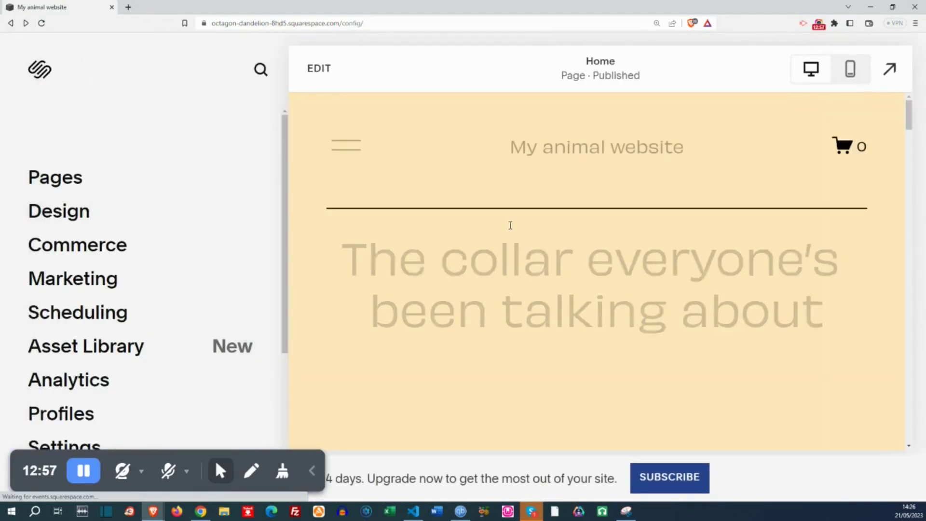
scroll(511, 232, down, 5)
scroll(512, 232, down, 5)
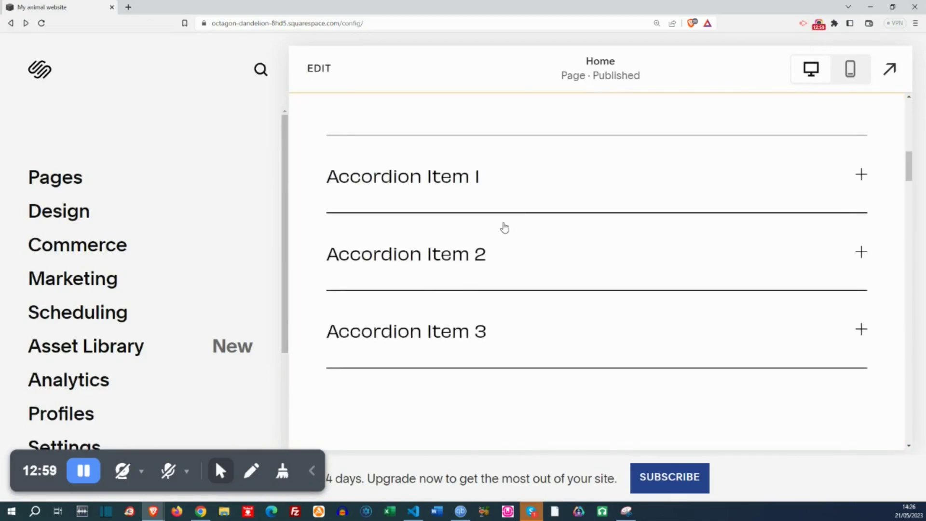
click(533, 181)
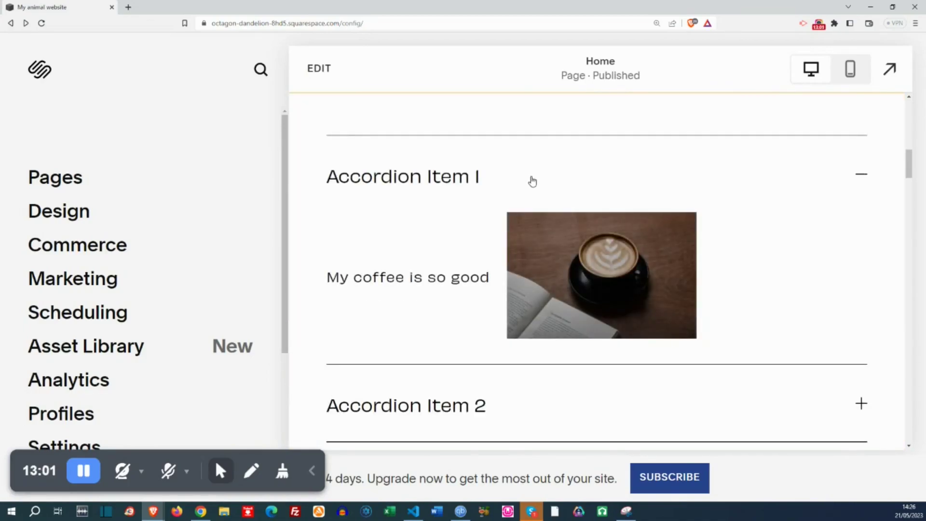
Switch the Home page back into edit mode and select the accordion block.
double_click(572, 271)
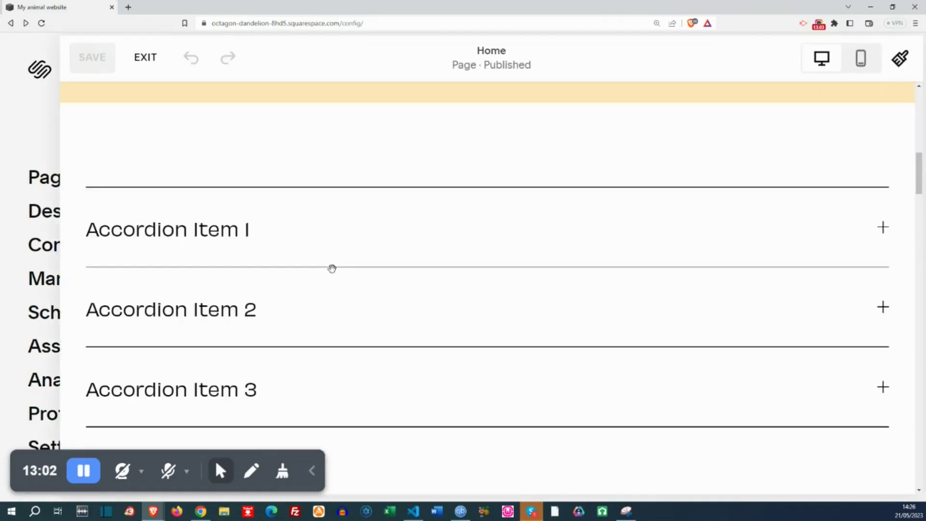
scroll(285, 247, down, 3)
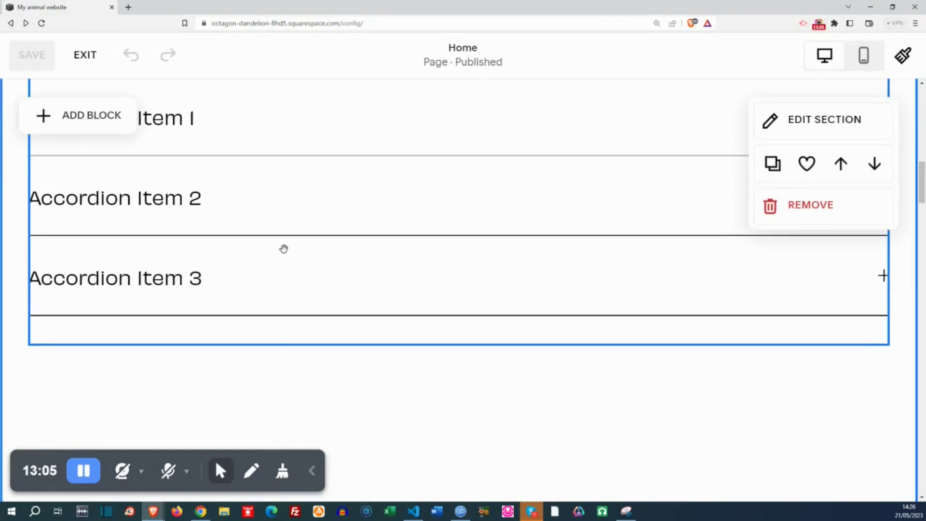
scroll(284, 249, up, 1)
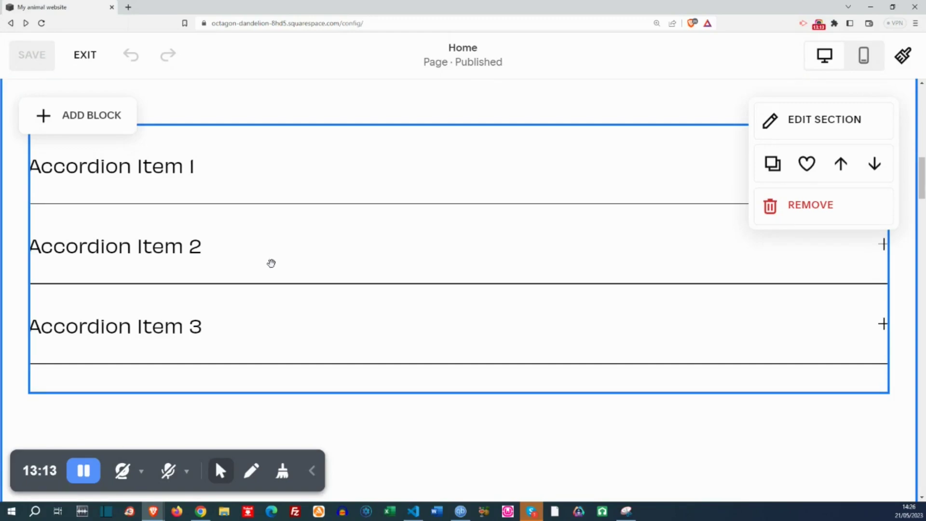
scroll(271, 263, up, 1)
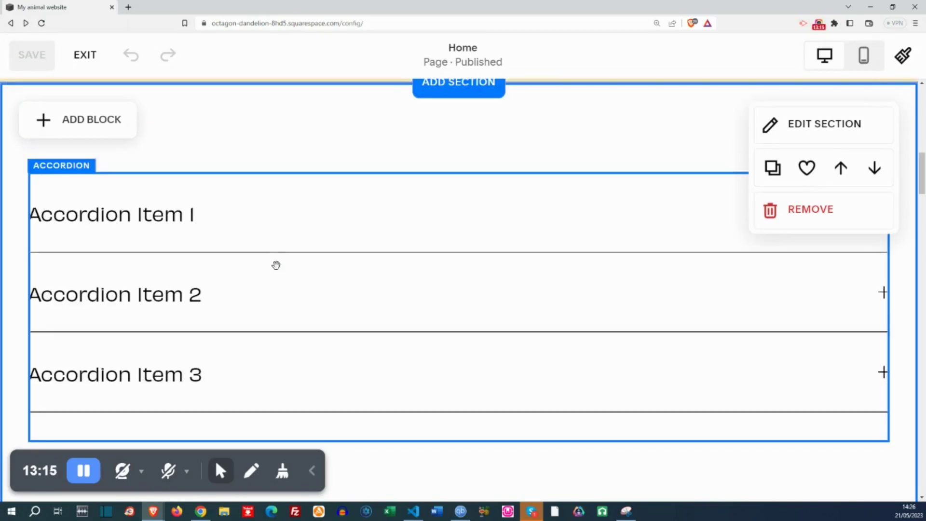
scroll(276, 270, down, 5)
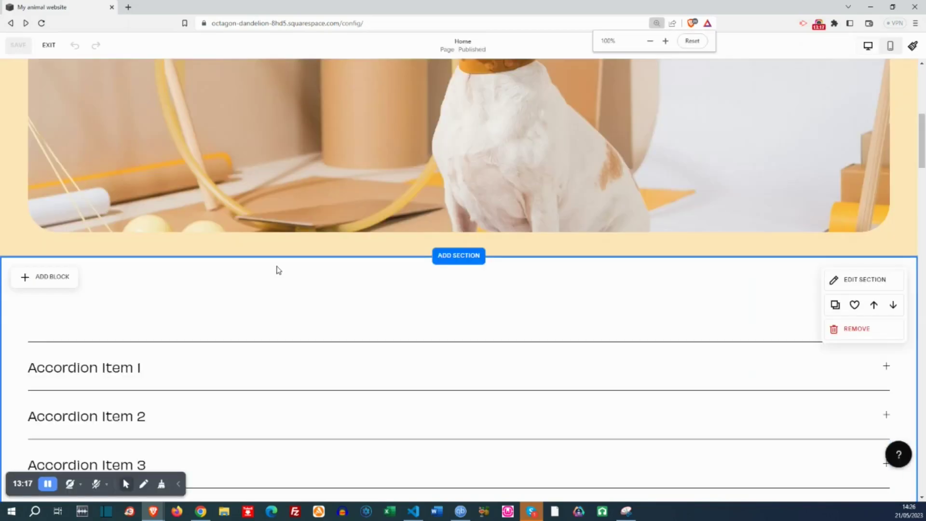
scroll(271, 259, up, 1)
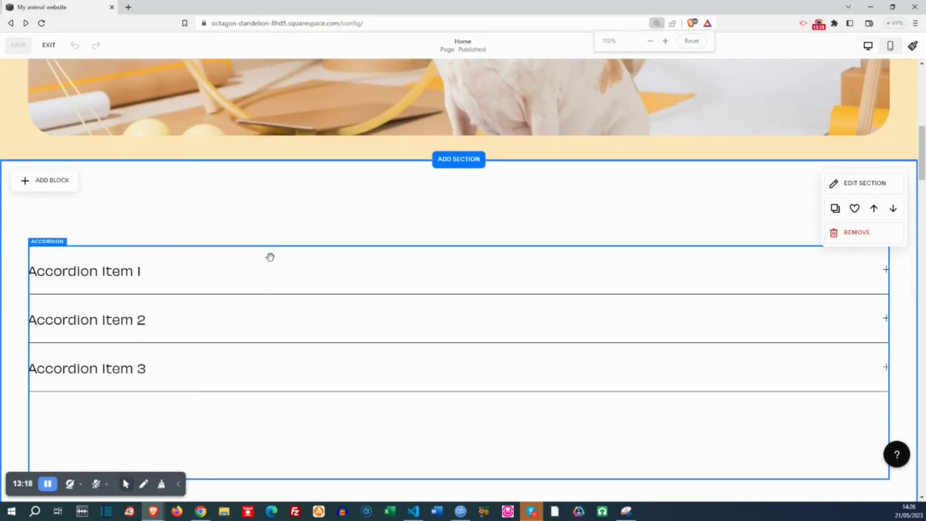
click(277, 284)
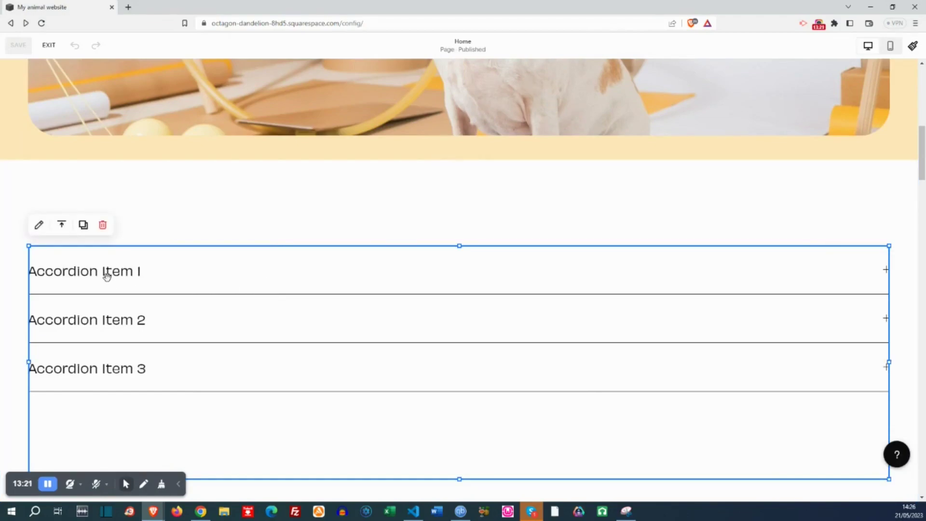